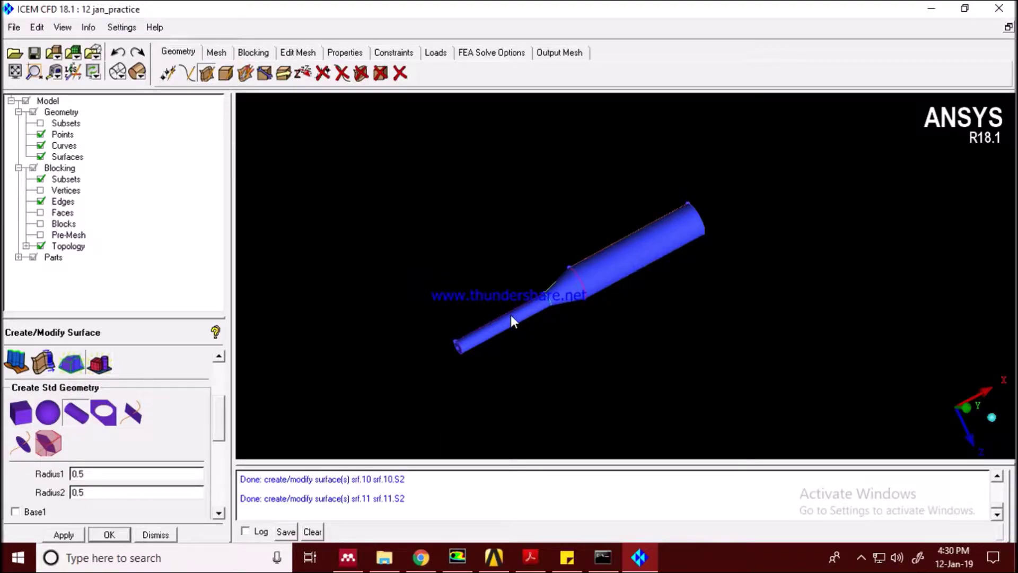
Initialize a 3D bounding box block of part SOLID around the entire stepped-pipe geometry, replacing the existing blocking.
drag(469, 301, 537, 355)
scroll(583, 297, up, 3)
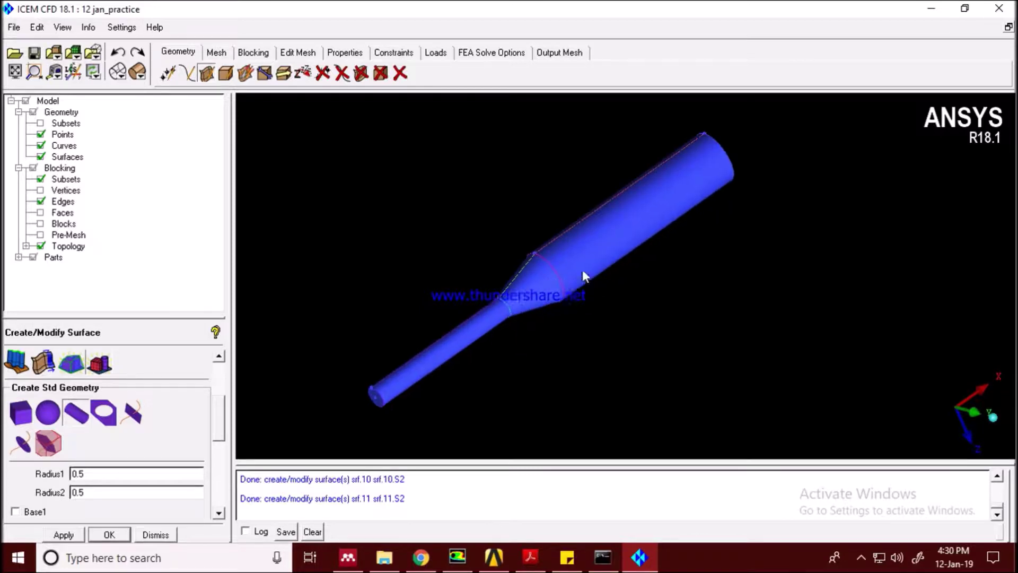
middle_drag(582, 278, 567, 251)
click(253, 53)
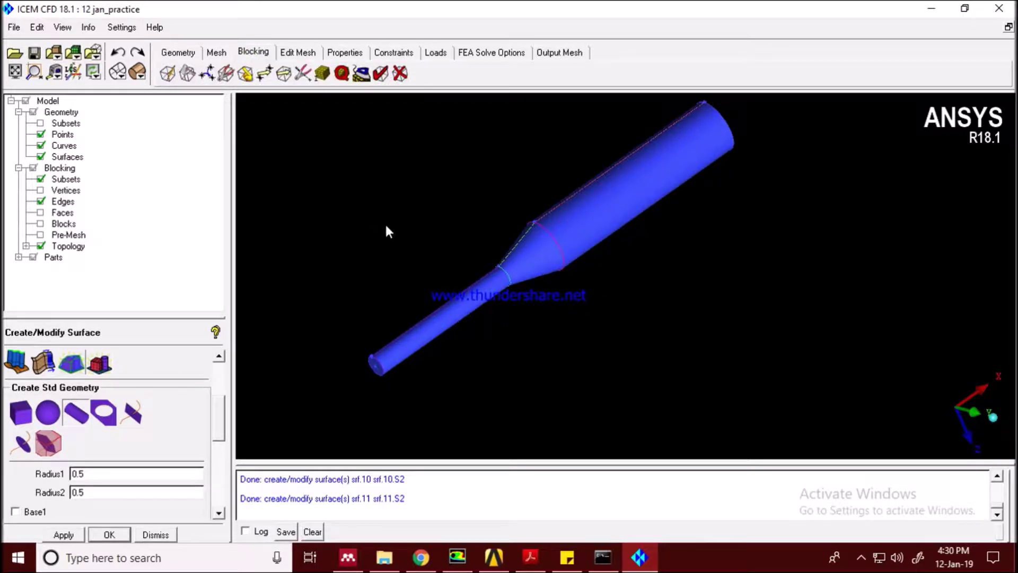
click(979, 412)
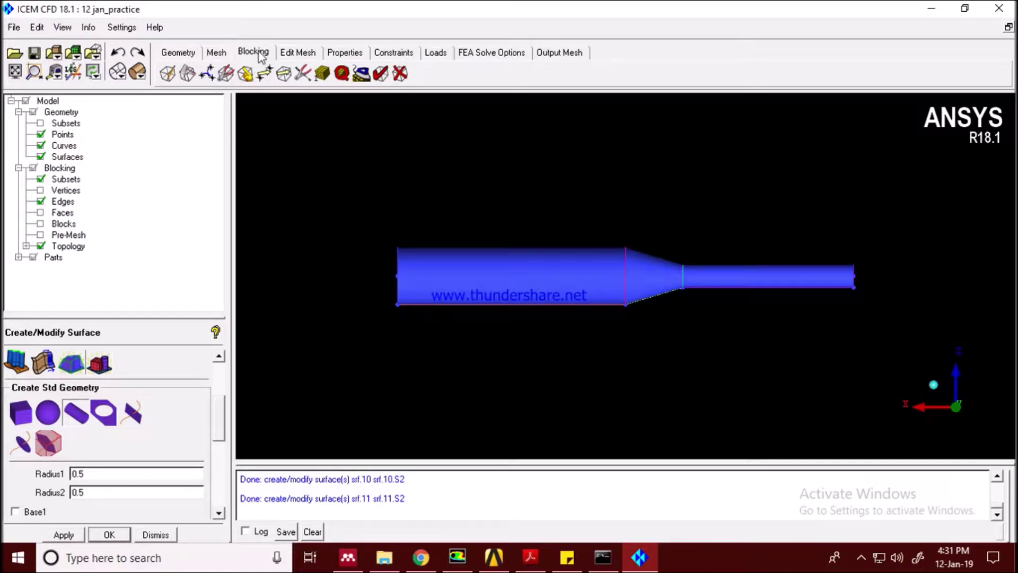
click(217, 52)
click(242, 53)
click(167, 74)
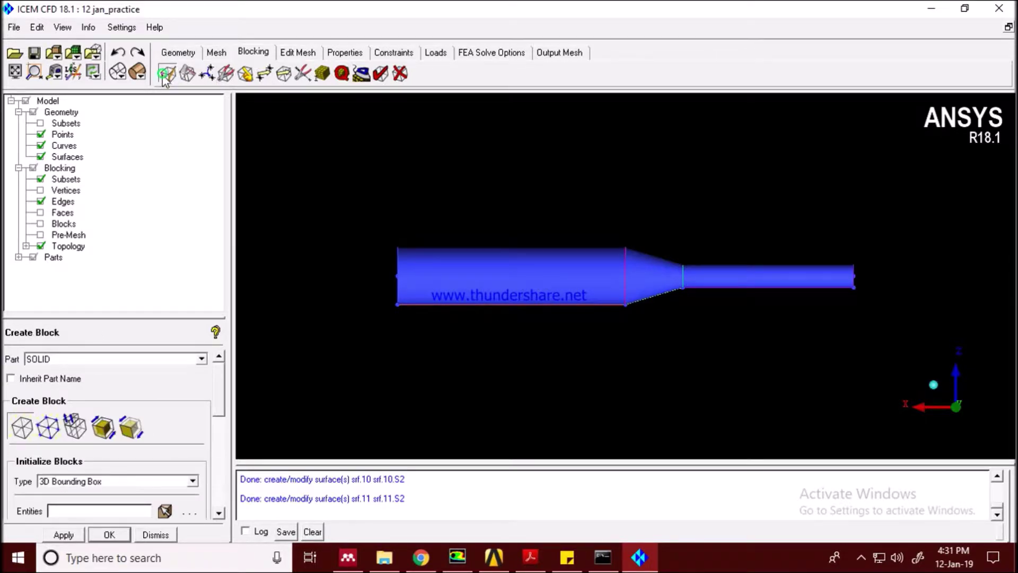
click(164, 512)
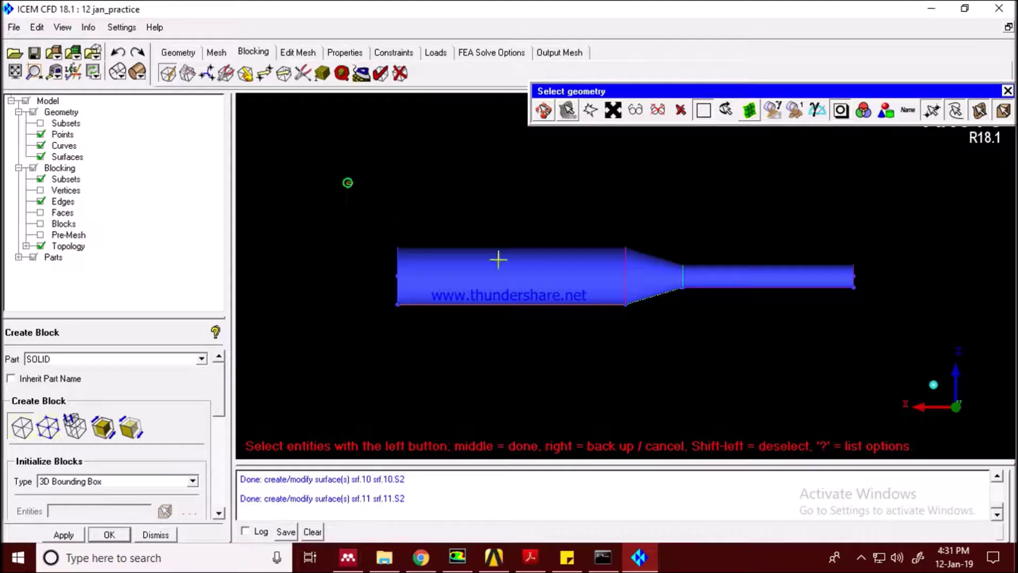
drag(348, 183, 921, 387)
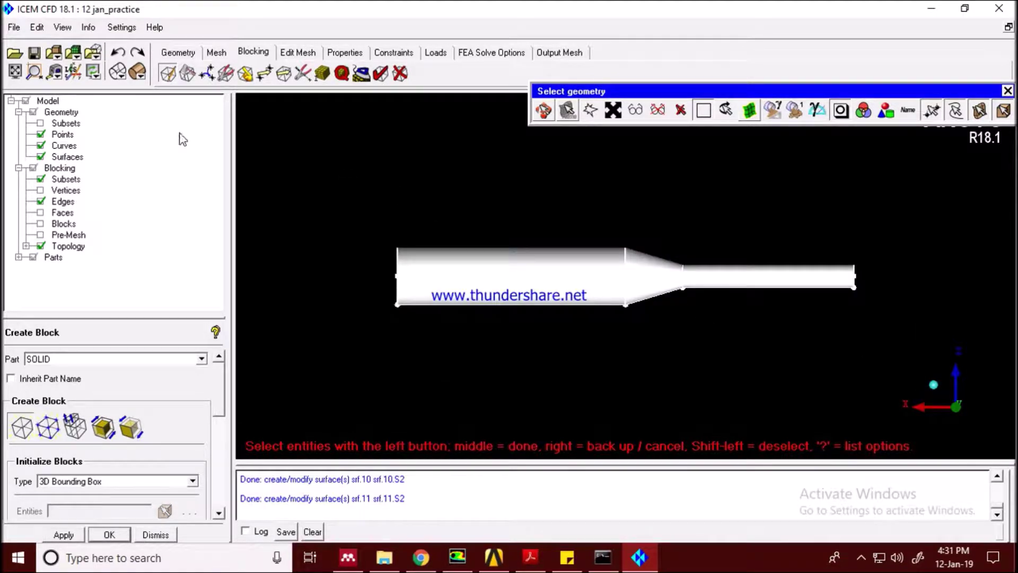
middle_click(386, 159)
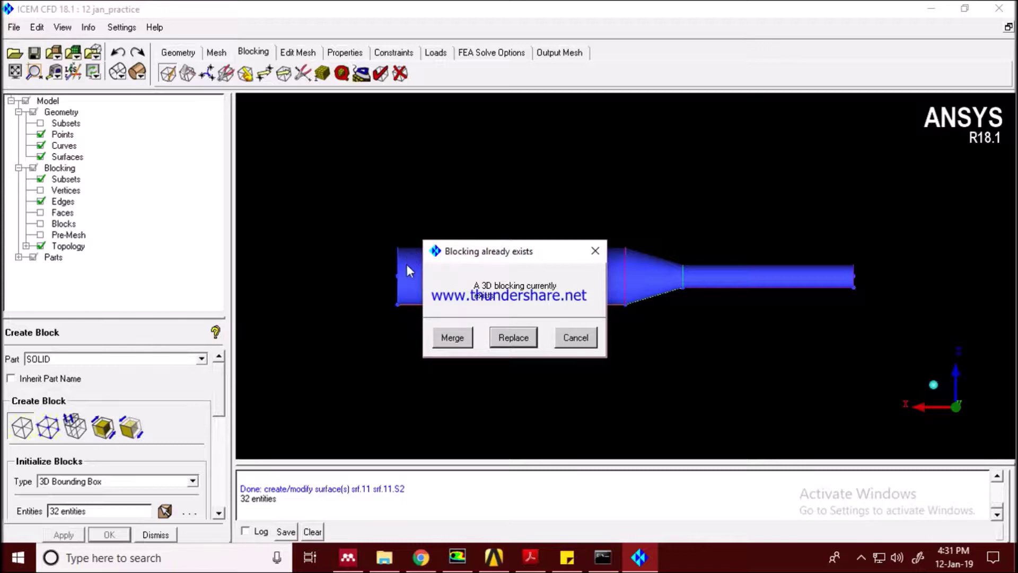
click(531, 342)
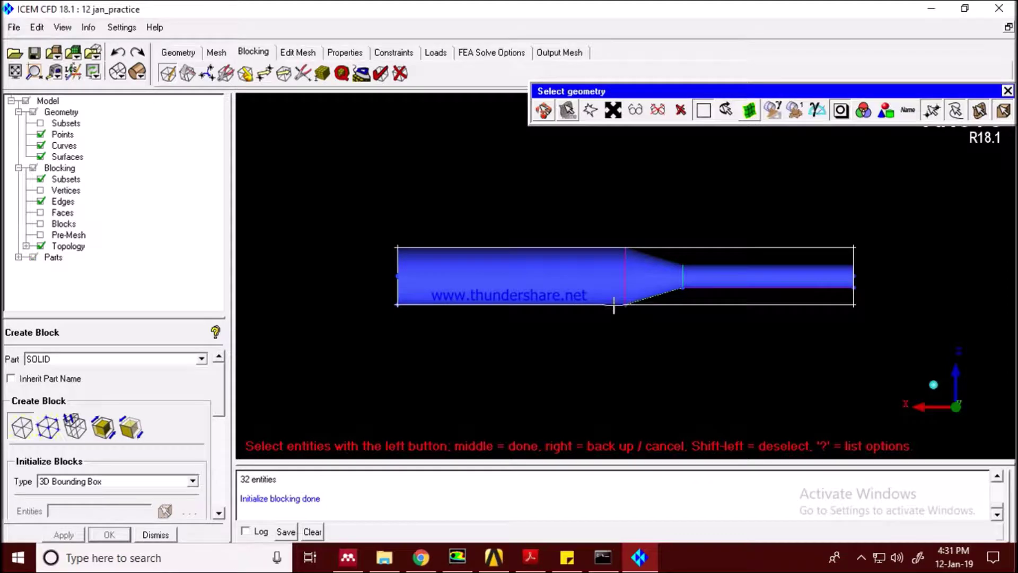
middle_click(545, 178)
Examine the bounding block around the pipe and the two ends of the conical transition in side view.
drag(483, 188, 453, 257)
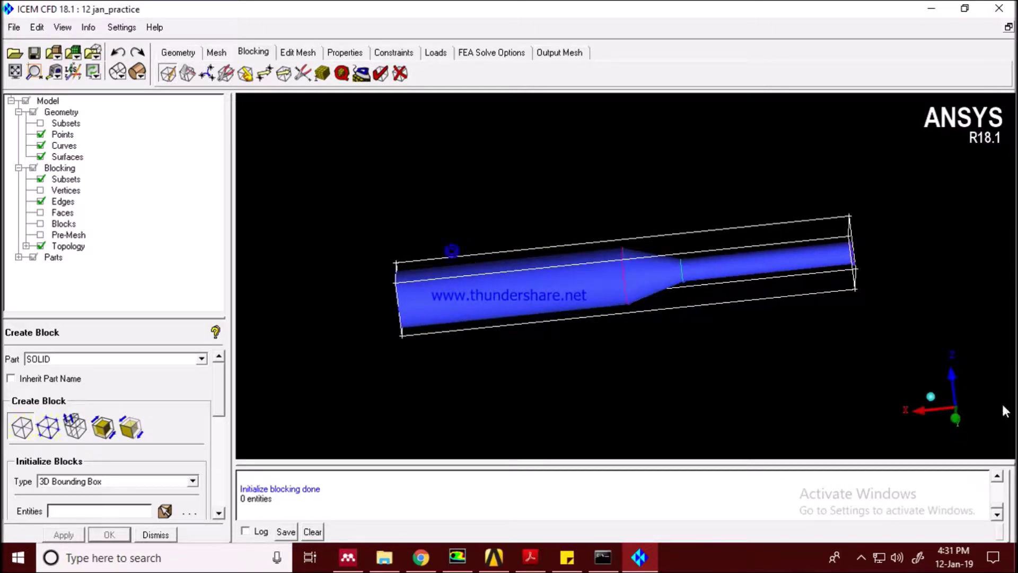
click(956, 418)
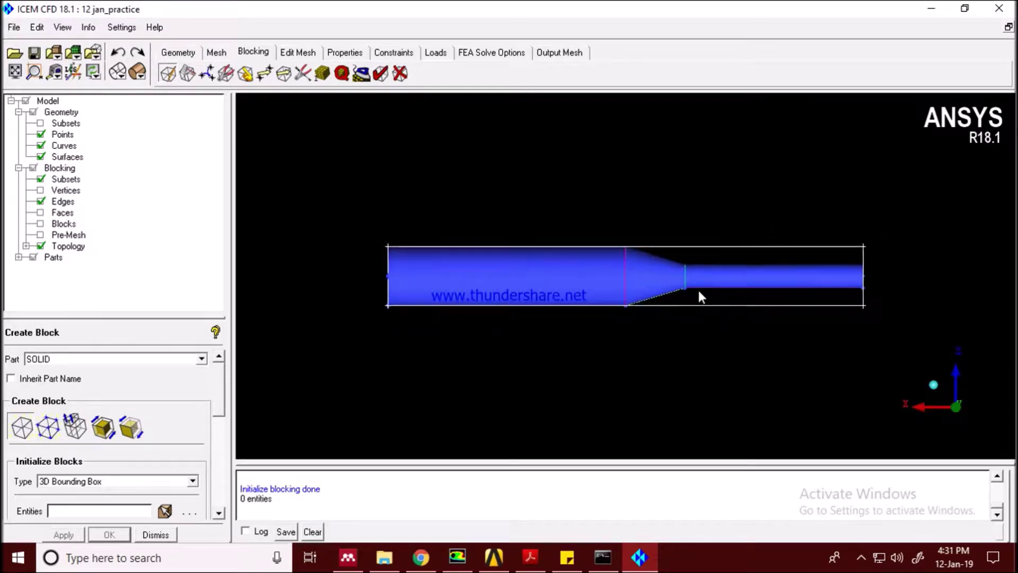
scroll(698, 291, up, 2)
scroll(652, 290, up, 1)
scroll(653, 290, down, 2)
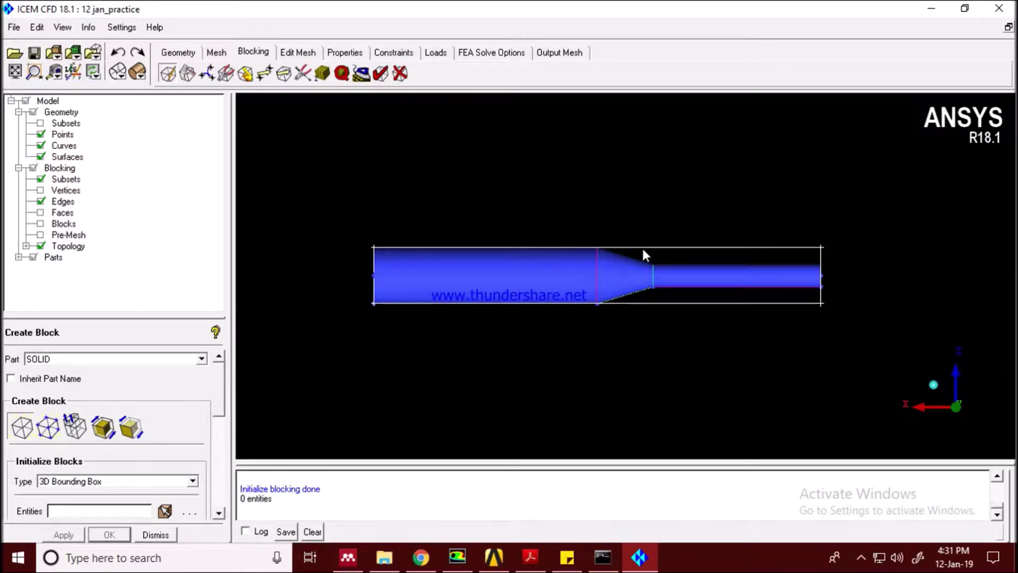
drag(766, 229, 750, 264)
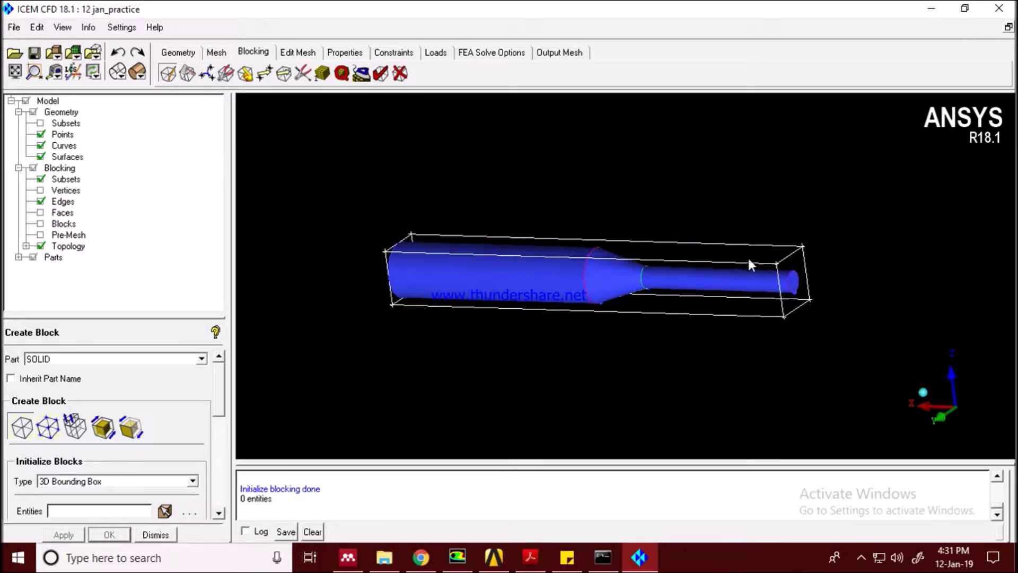
click(942, 417)
scroll(657, 288, up, 3)
scroll(655, 282, up, 2)
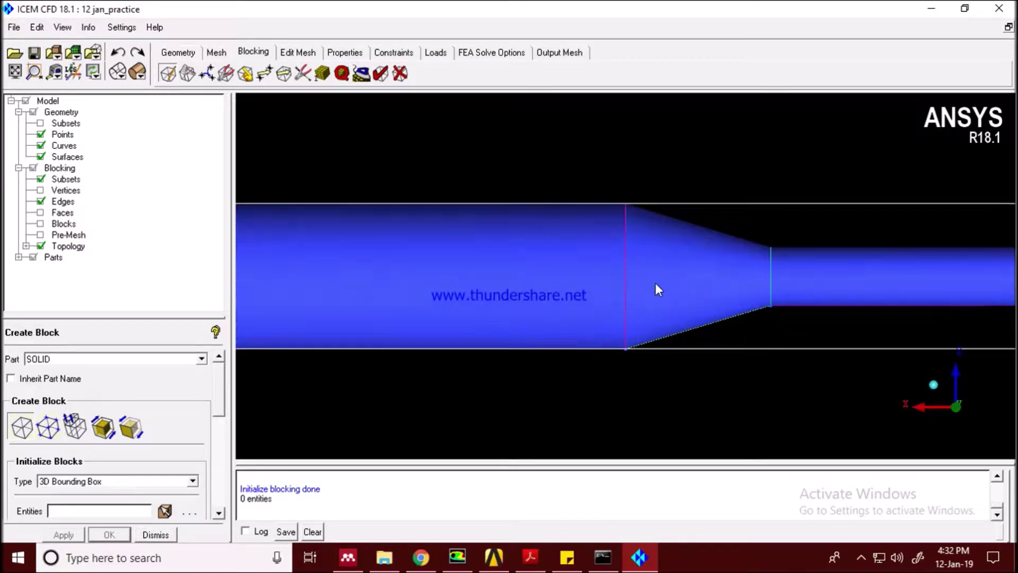
scroll(700, 282, down, 2)
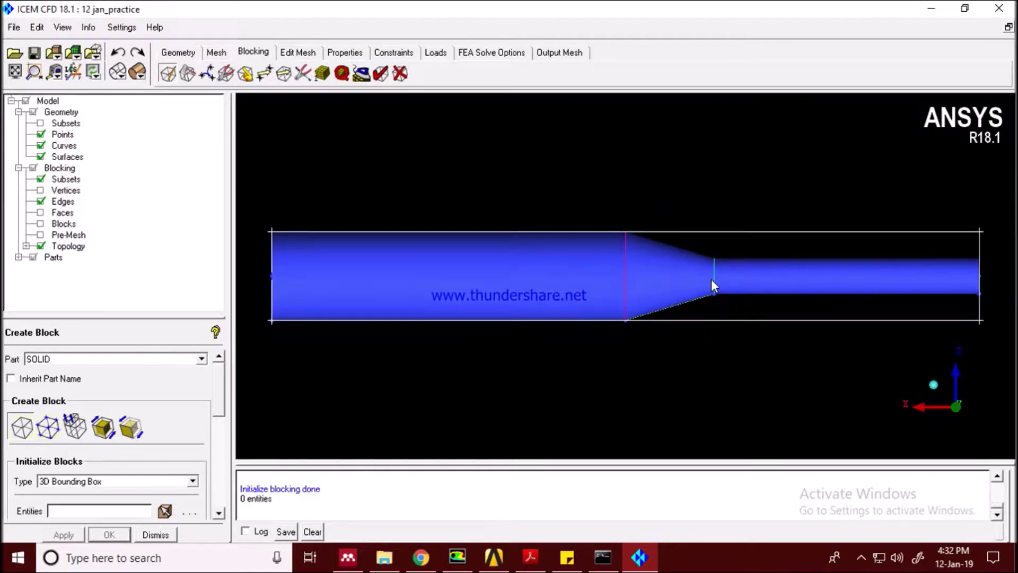
middle_drag(710, 276, 682, 262)
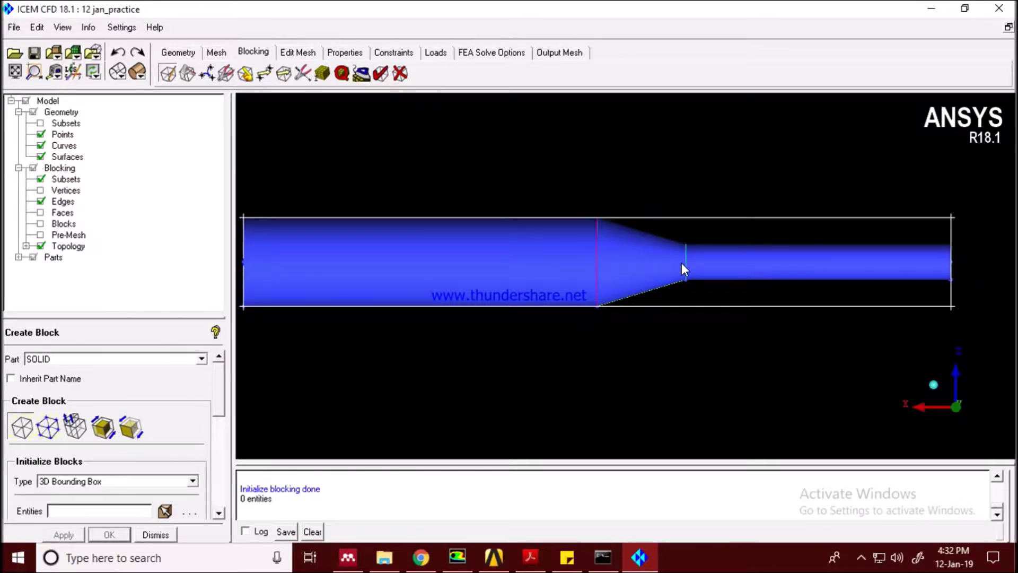
scroll(663, 263, down, 1)
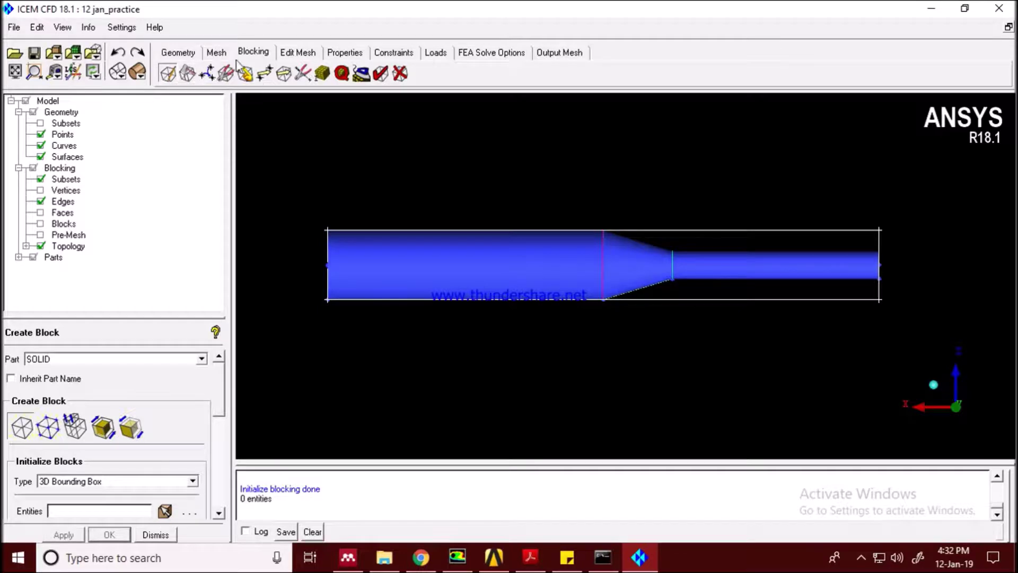
Split the block along its length where the wide cylinder meets the conical section.
click(185, 75)
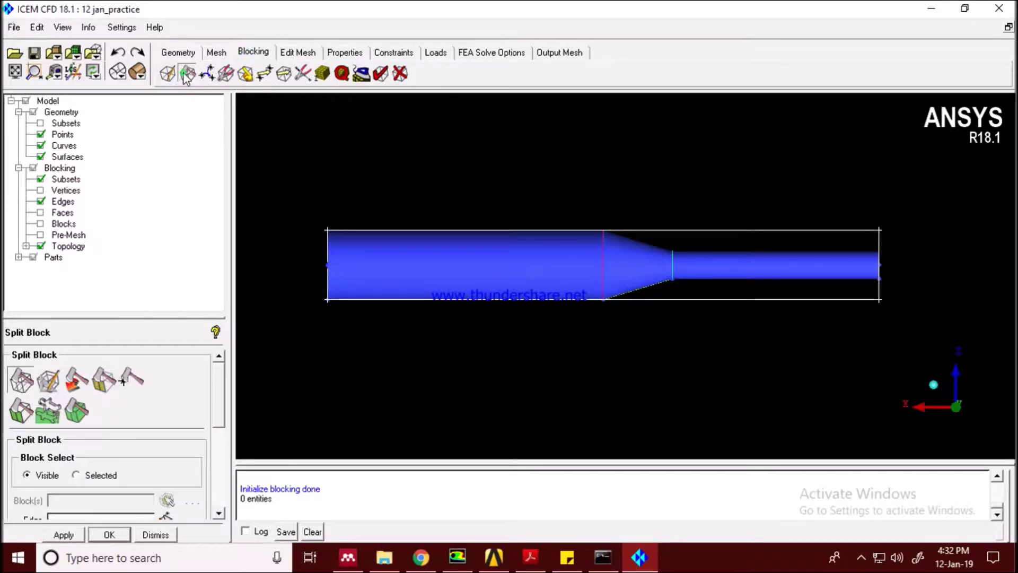
click(21, 382)
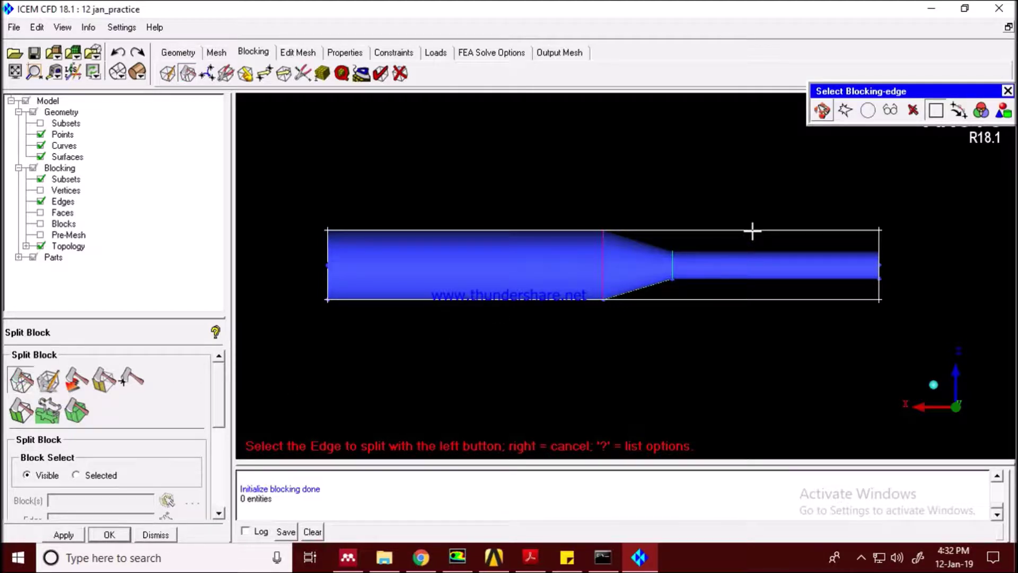
click(752, 231)
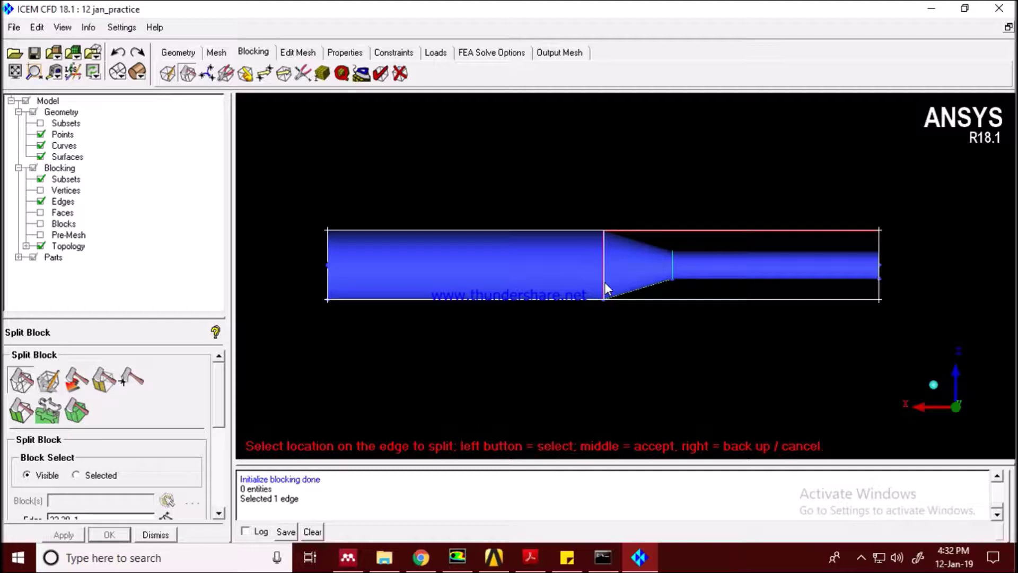
middle_click(705, 193)
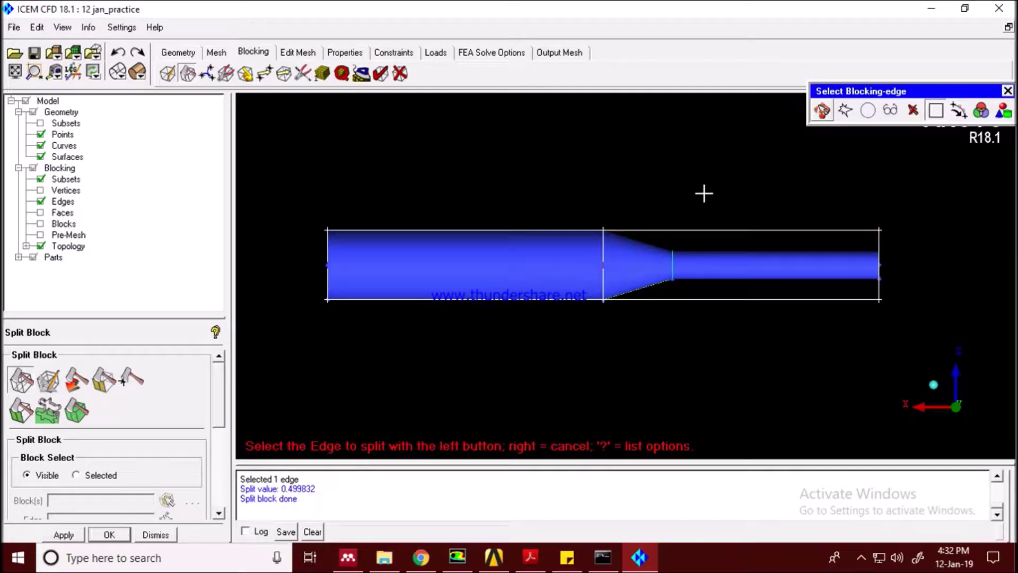
Split the block again where the conical section meets the narrow cylinder, and end the splitting.
click(722, 230)
drag(724, 252, 672, 296)
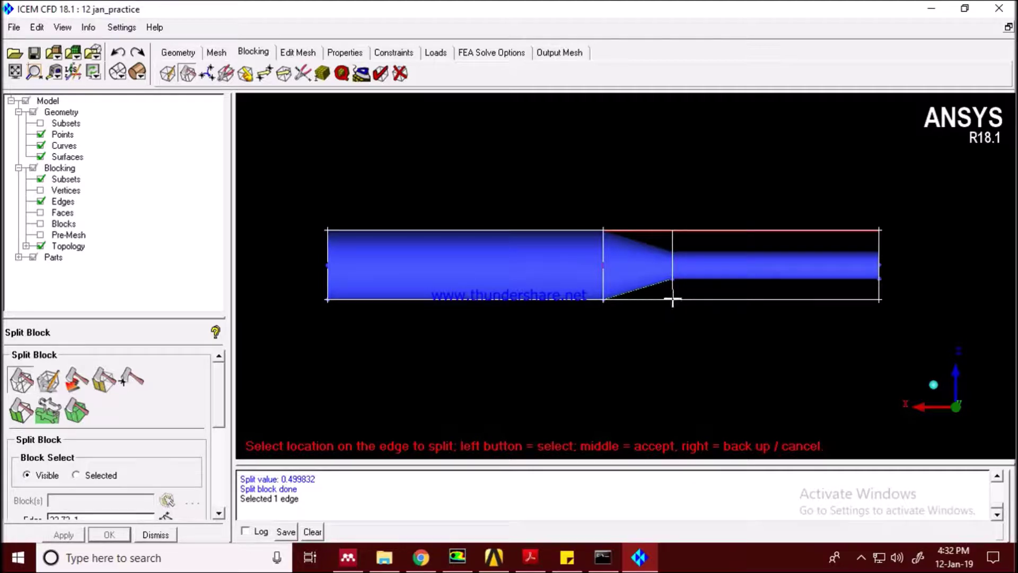
middle_click(703, 183)
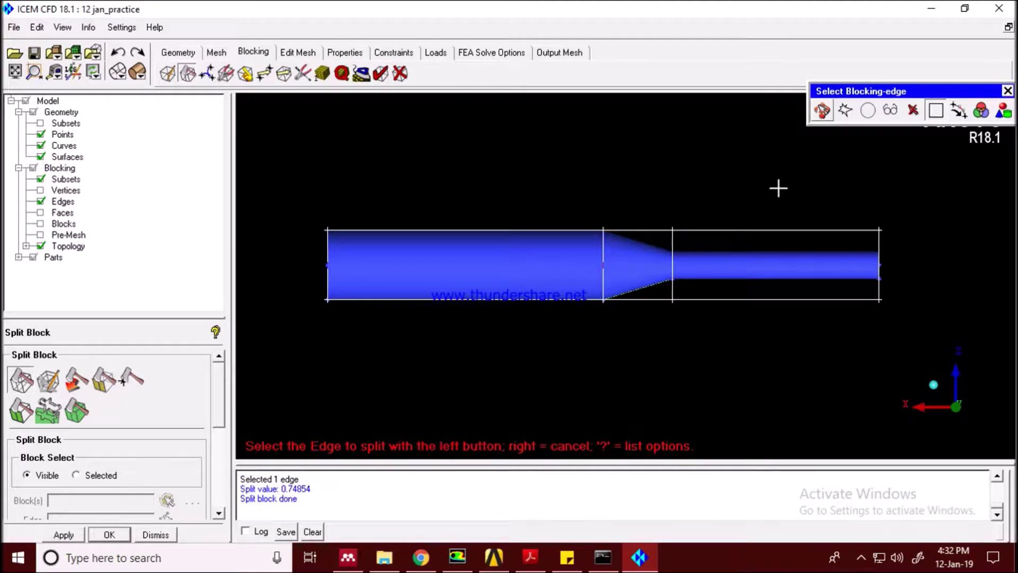
right_click(834, 159)
Inspect the split blocks around the pipe from several angles, including the side and the narrow end.
drag(834, 159, 940, 393)
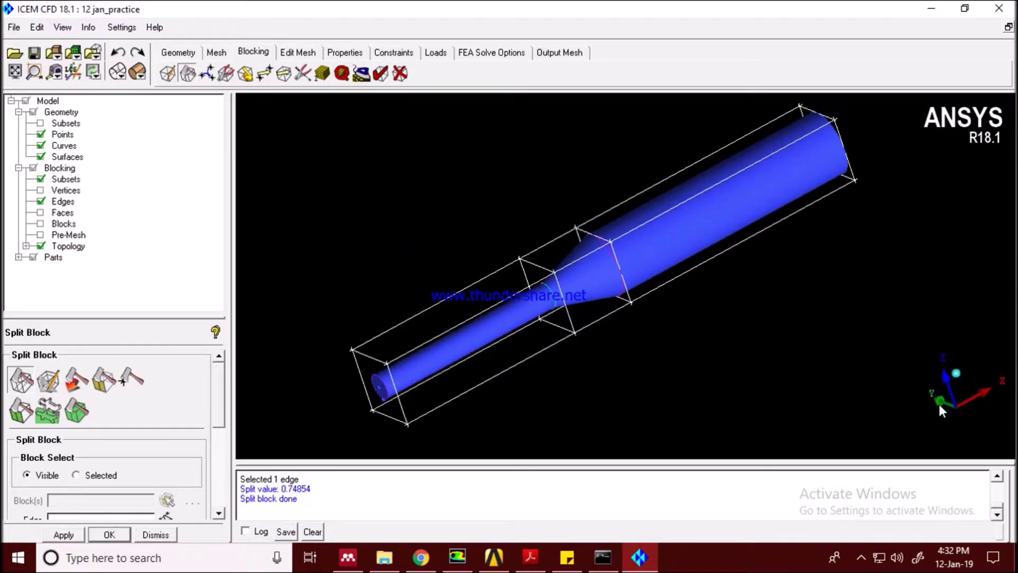
click(939, 403)
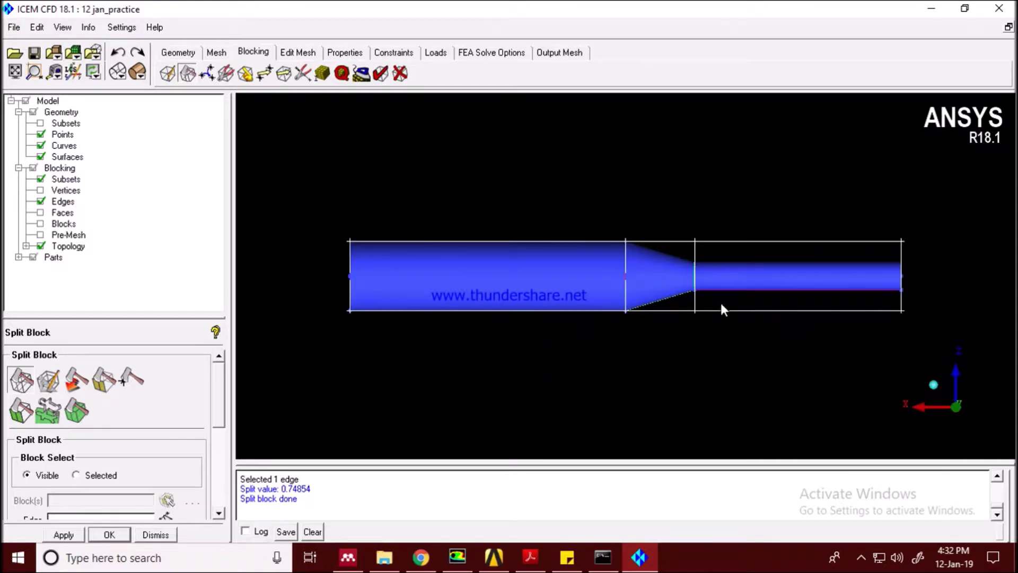
drag(888, 276, 504, 295)
scroll(503, 293, up, 3)
scroll(504, 294, down, 3)
drag(588, 252, 711, 241)
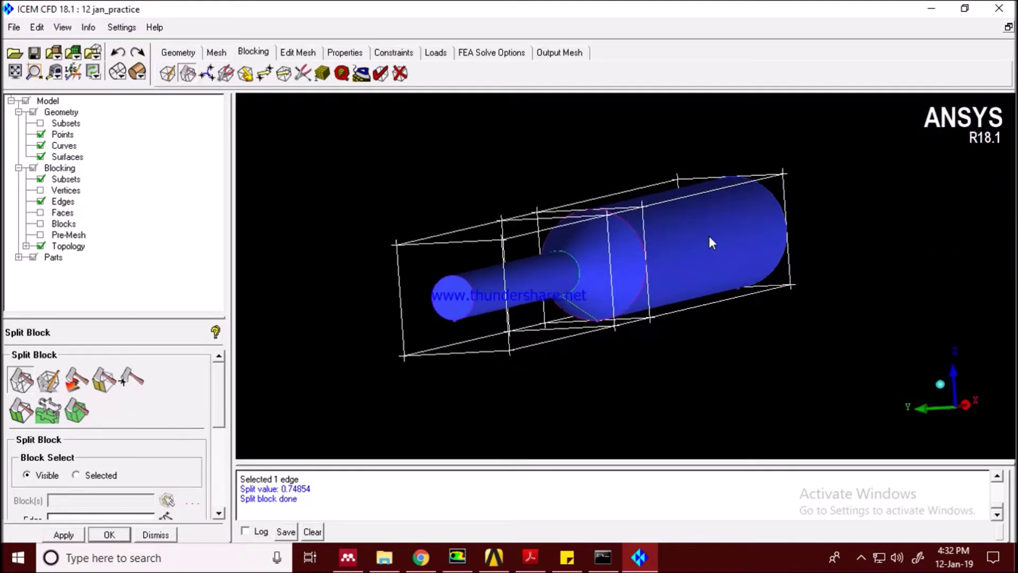
drag(608, 239, 559, 250)
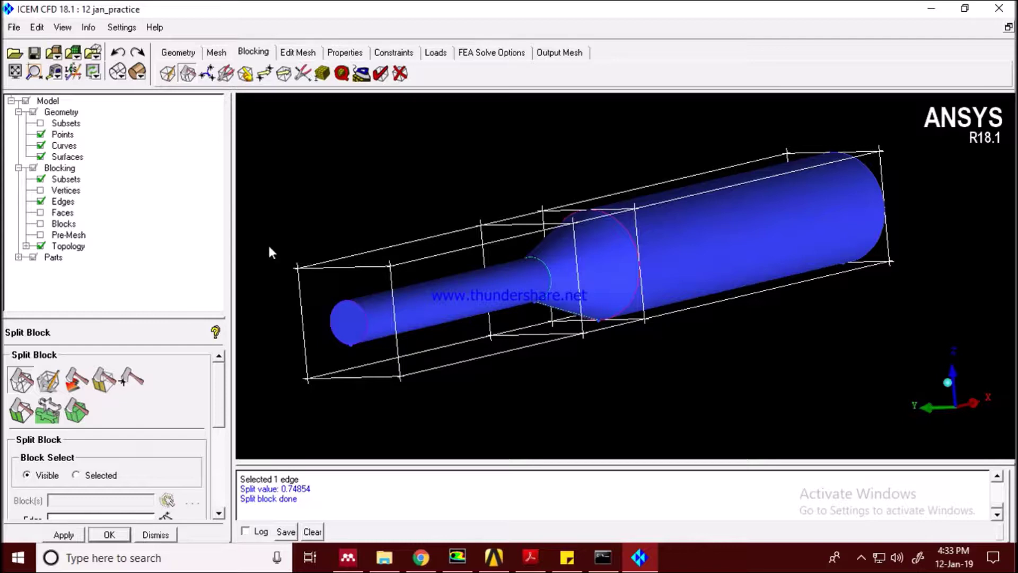
Open the blocking associations and review the edge-to-curve and vertex-to-point association options.
click(246, 74)
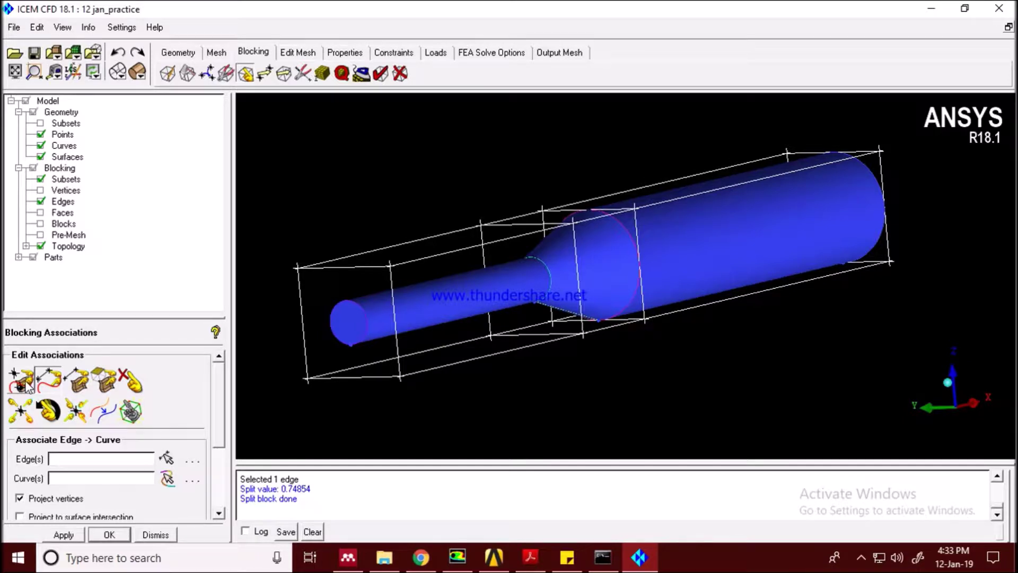
click(49, 380)
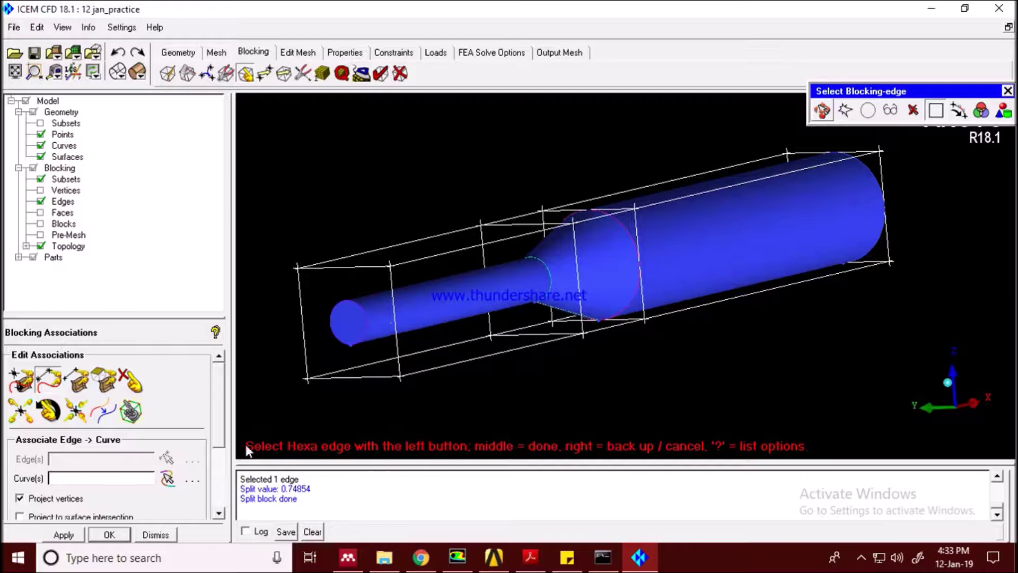
click(167, 479)
click(16, 382)
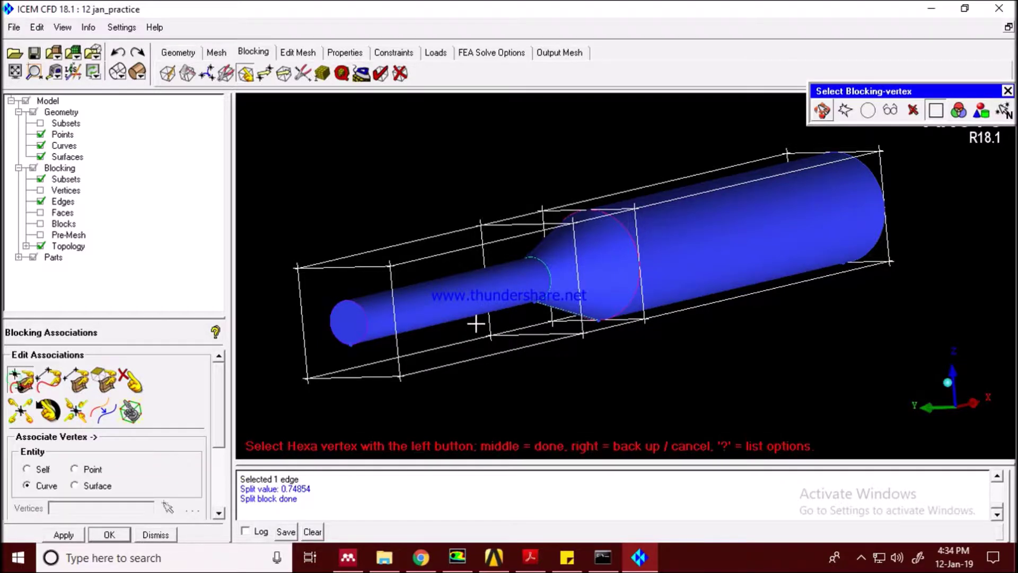
drag(215, 398, 215, 429)
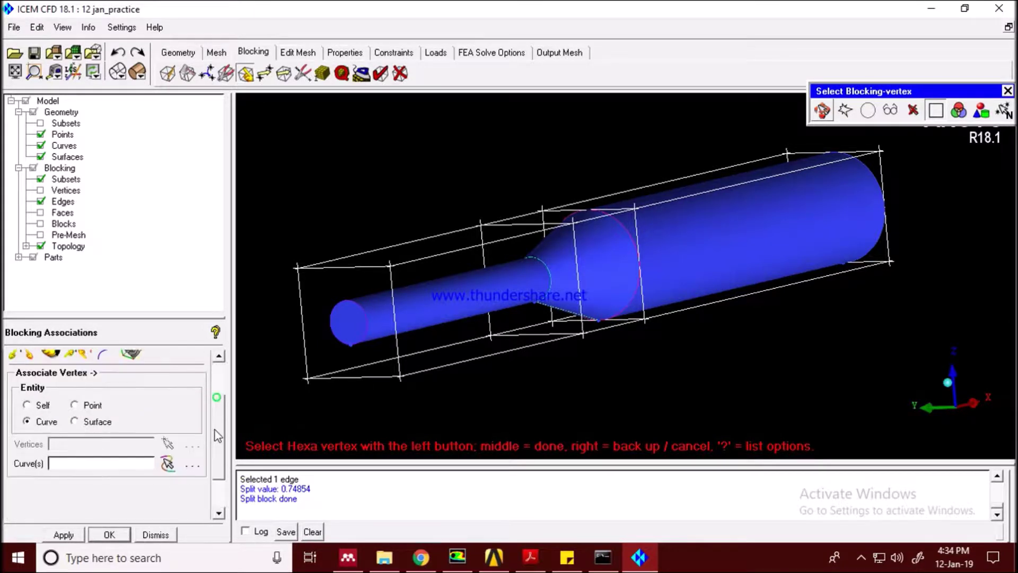
click(91, 406)
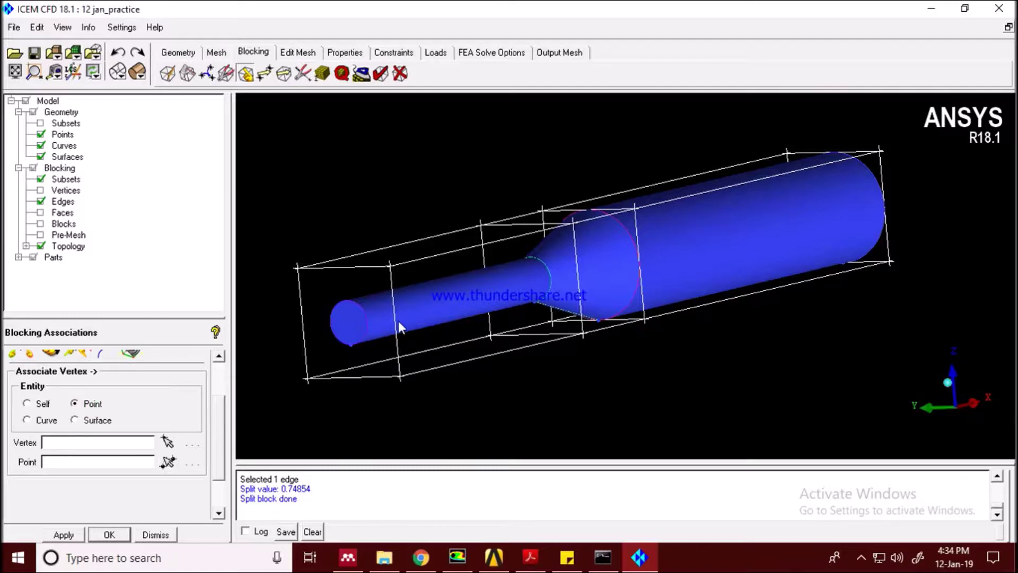
scroll(218, 438, up, 3)
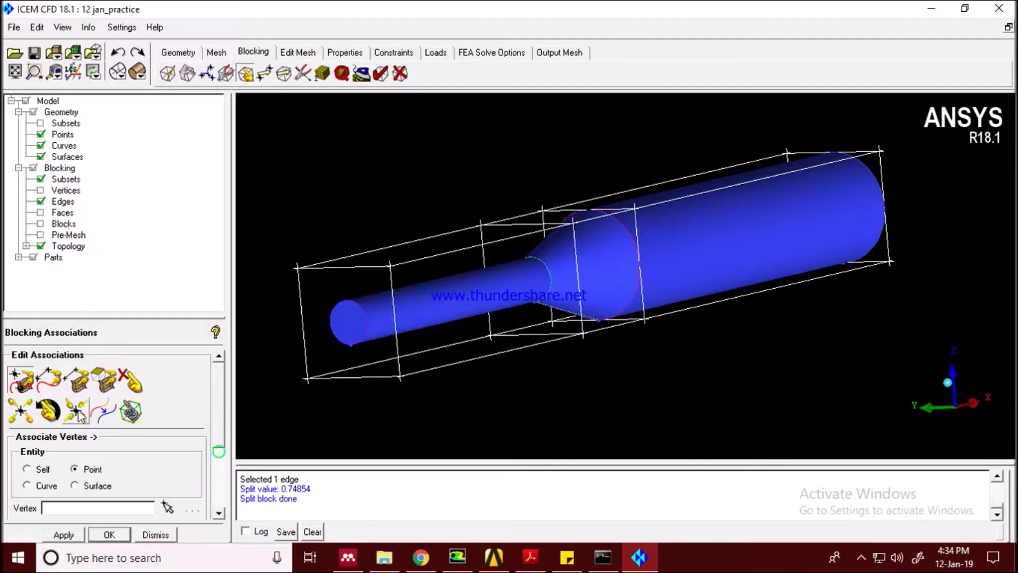
Start an edge-to-curve association and hide the geometry surfaces, with the narrow end of the pipe in view.
click(48, 379)
scroll(381, 279, up, 2)
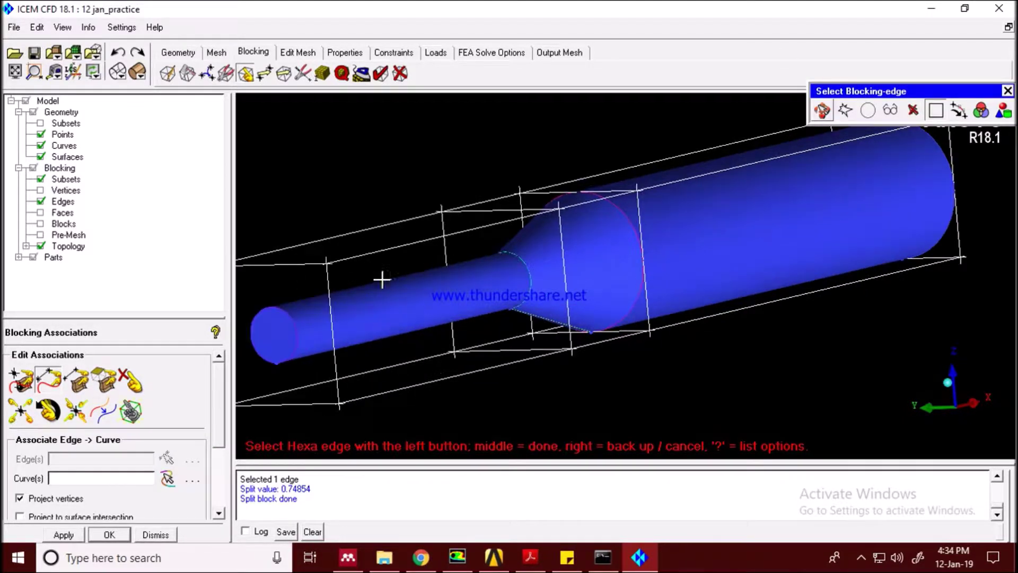
click(823, 111)
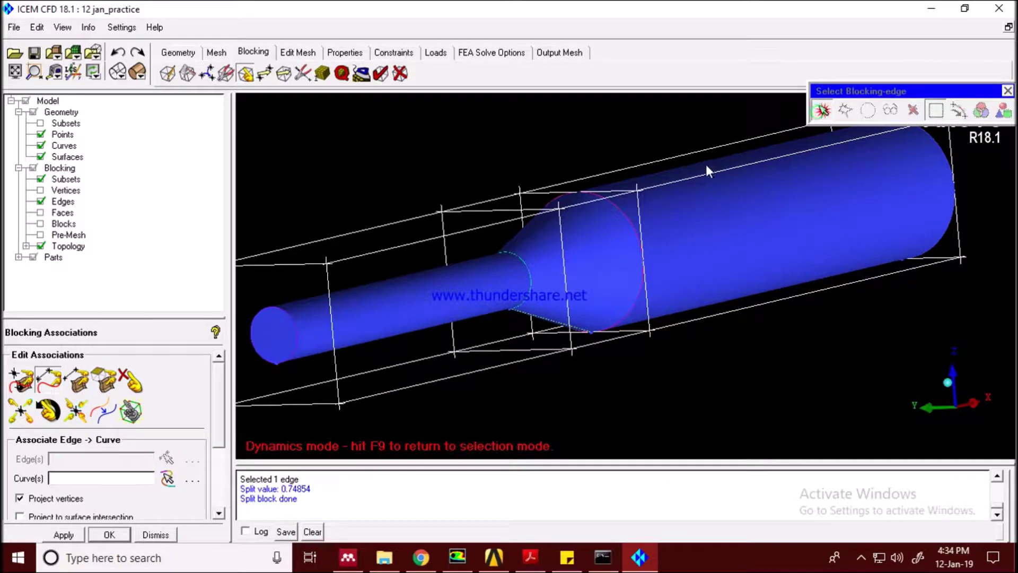
middle_drag(574, 163, 773, 141)
scroll(743, 170, up, 3)
middle_drag(699, 207, 688, 173)
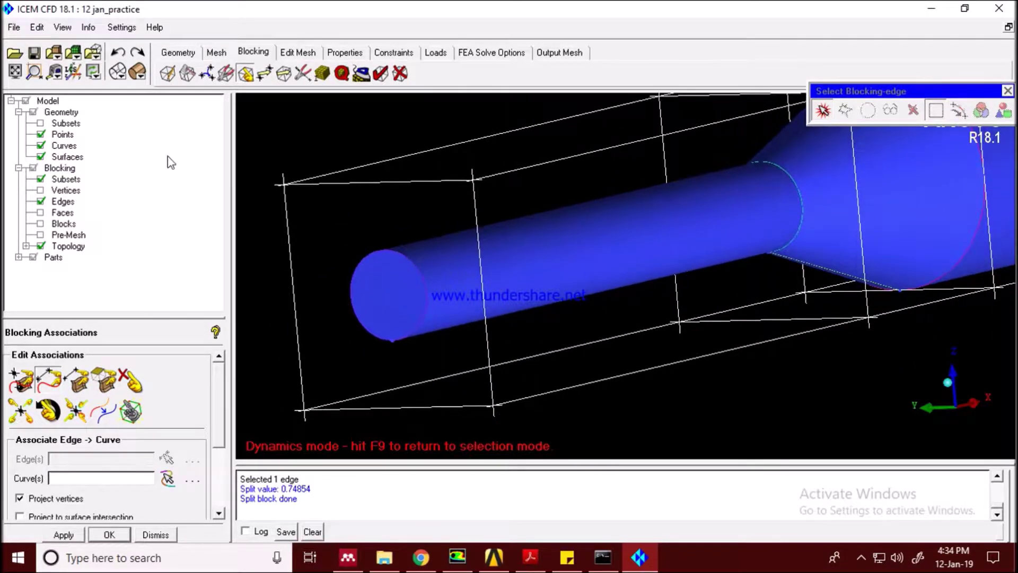
click(41, 156)
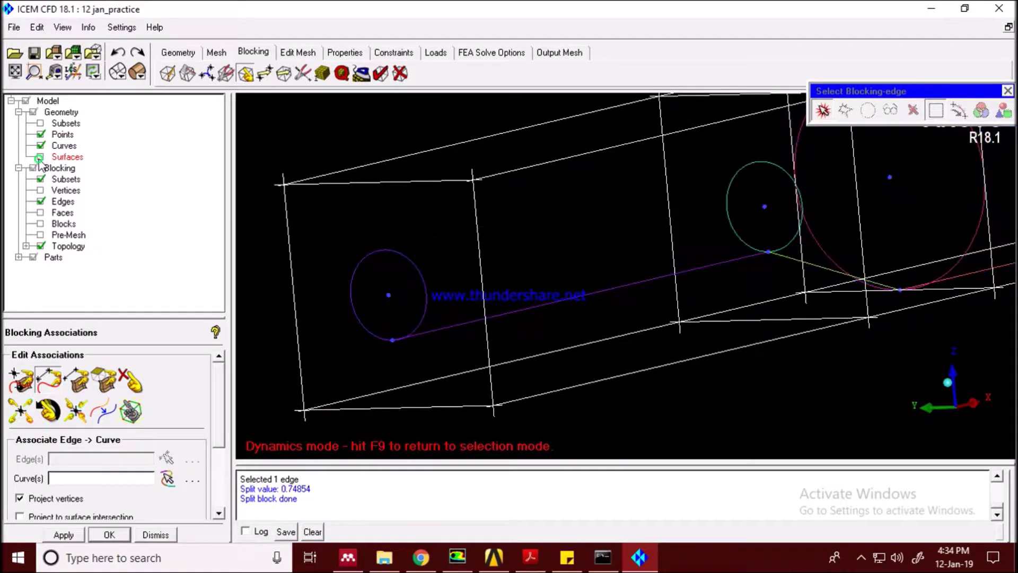
Associate the four block edges around the narrow end face with the circular curve at that end of the pipe.
click(823, 111)
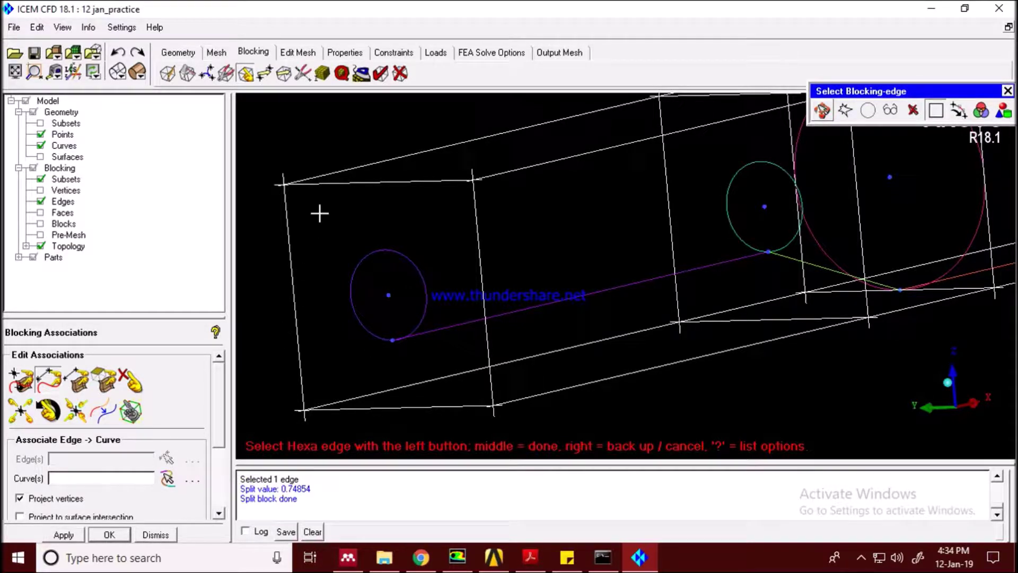
click(354, 184)
click(288, 244)
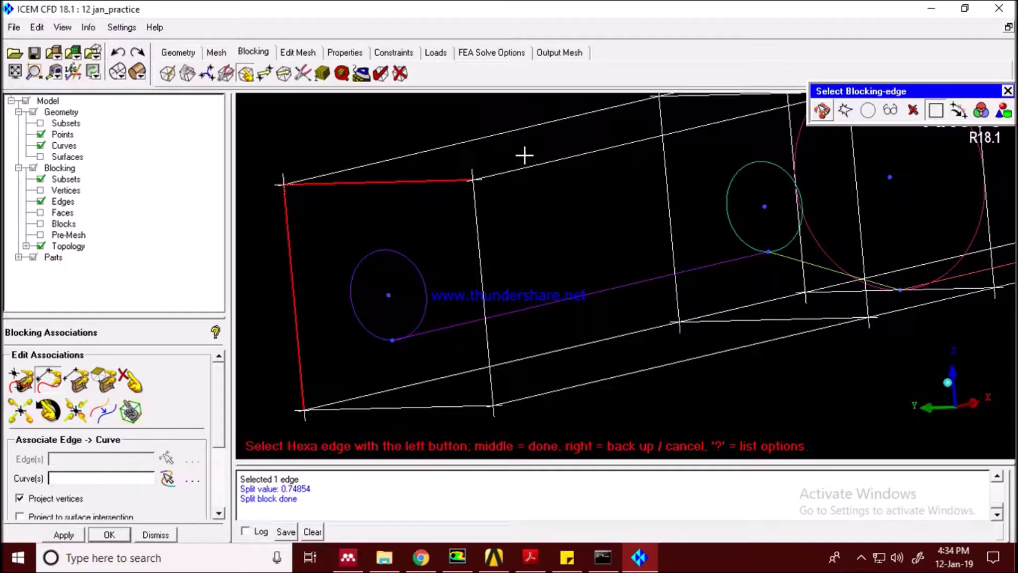
click(545, 171)
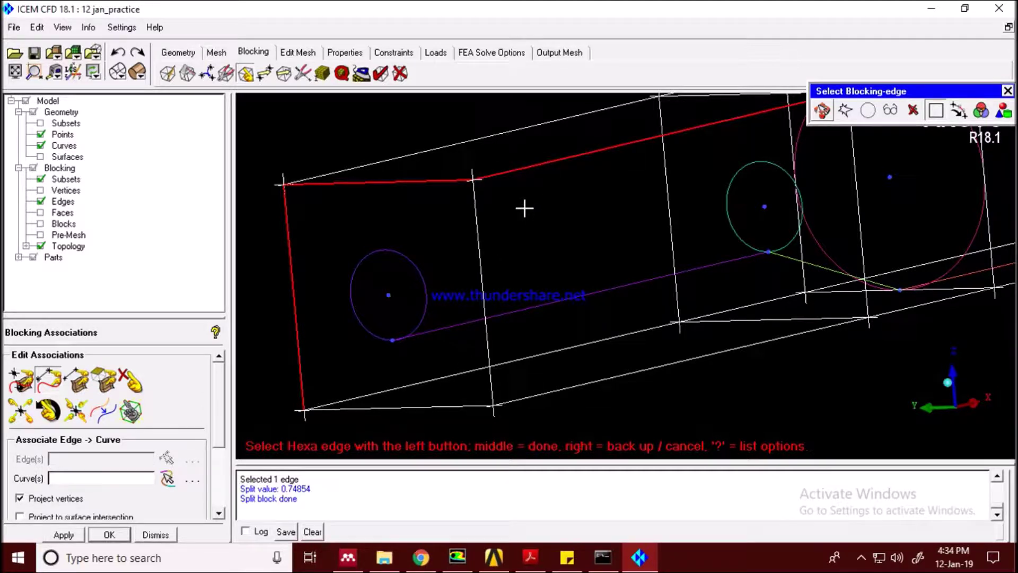
right_click(525, 206)
click(479, 252)
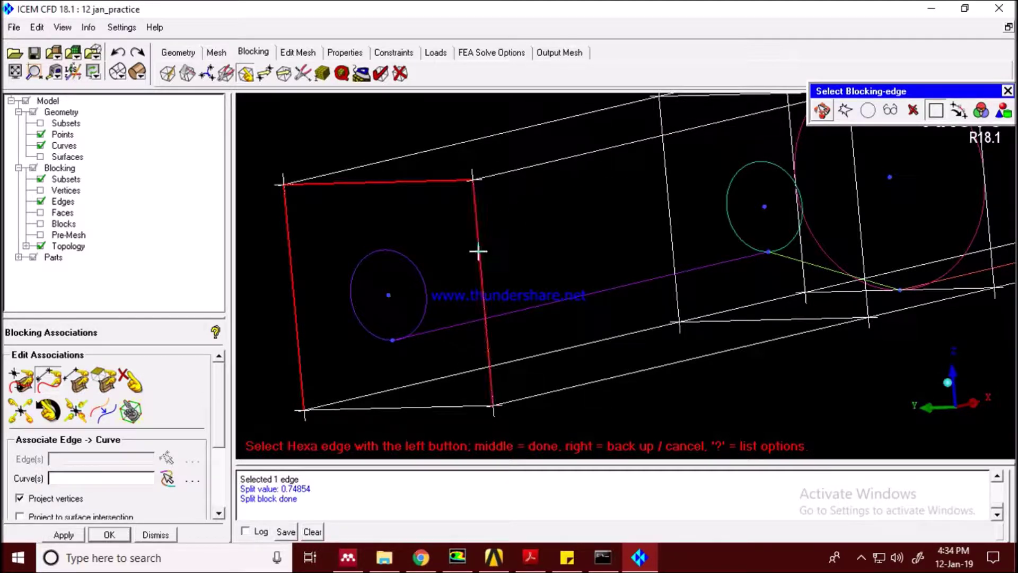
click(437, 406)
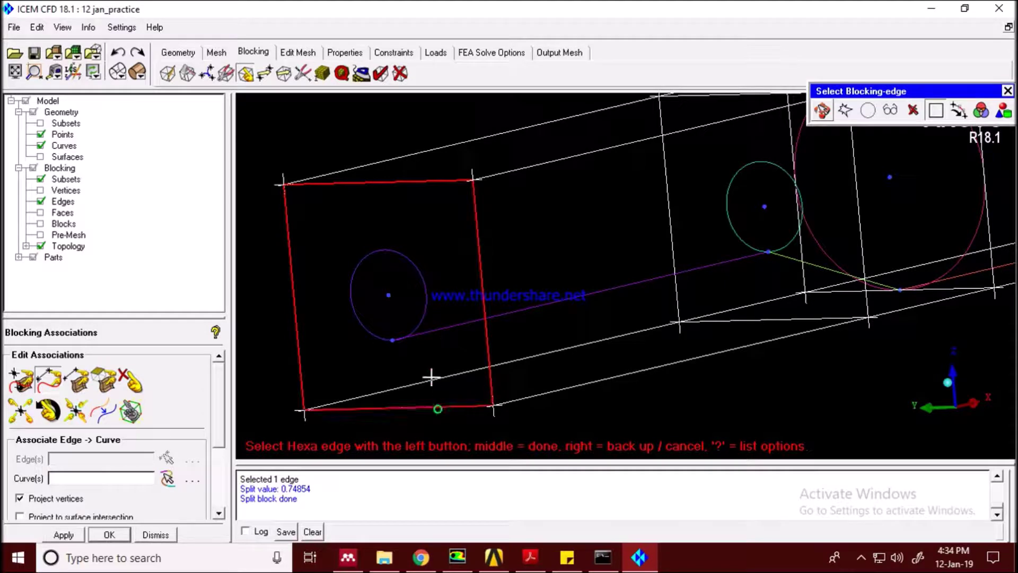
middle_click(351, 230)
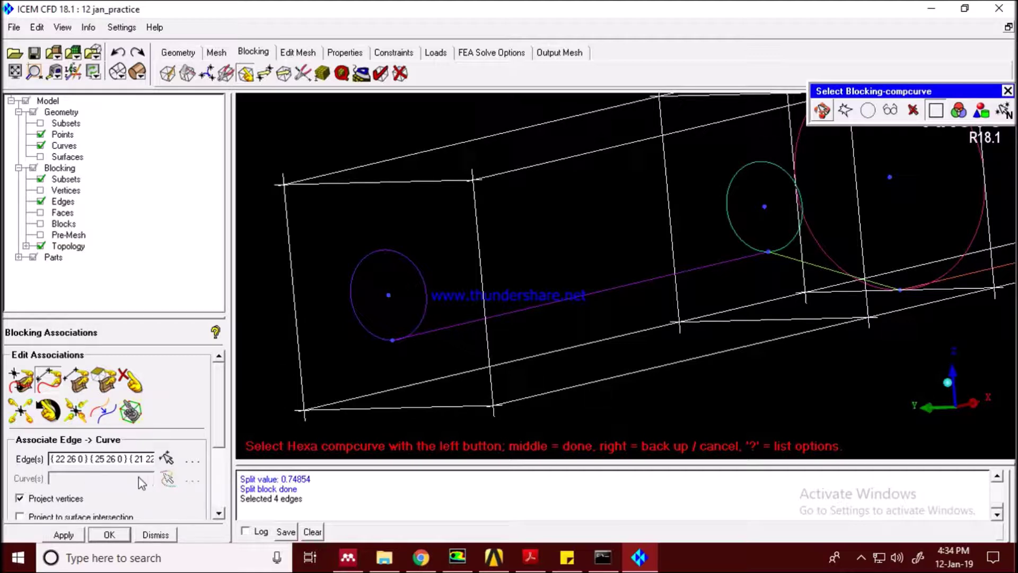
click(372, 252)
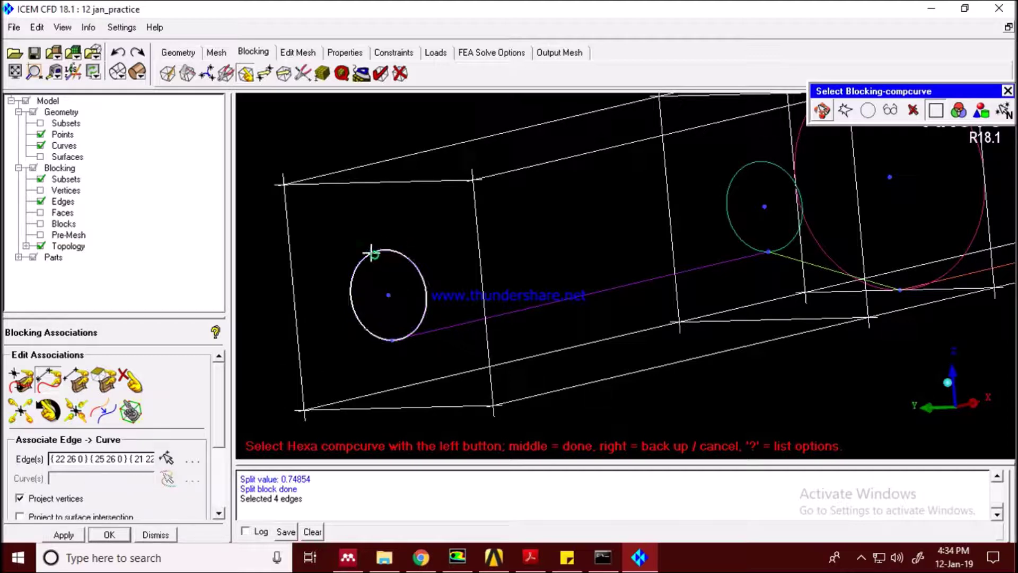
middle_click(348, 213)
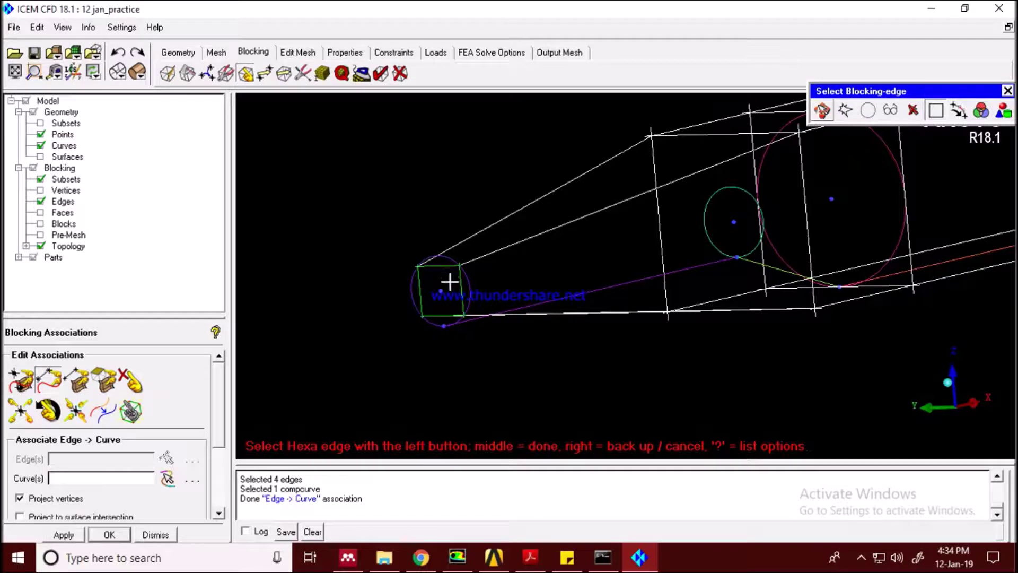
scroll(425, 247, down, 1)
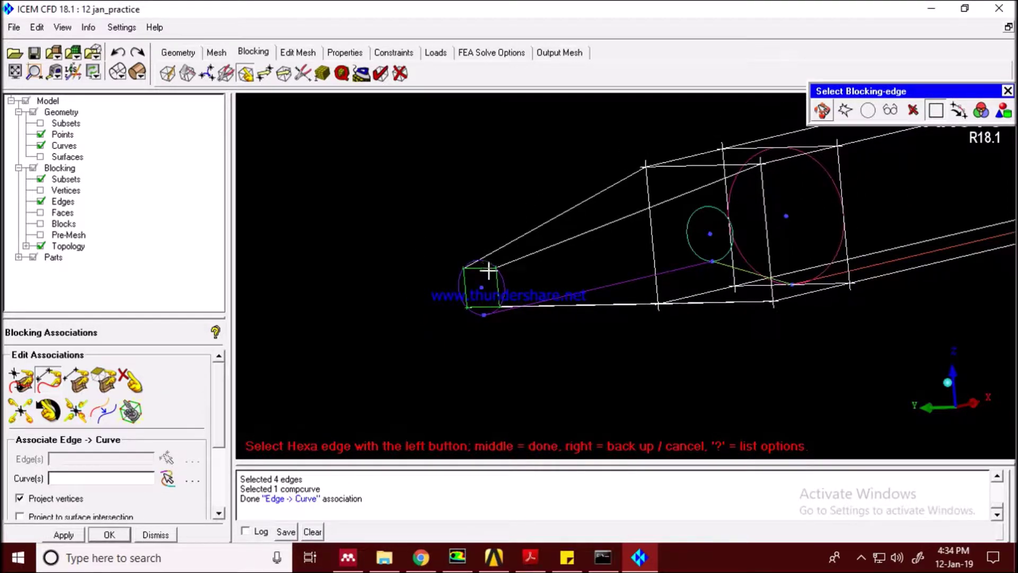
scroll(512, 282, up, 3)
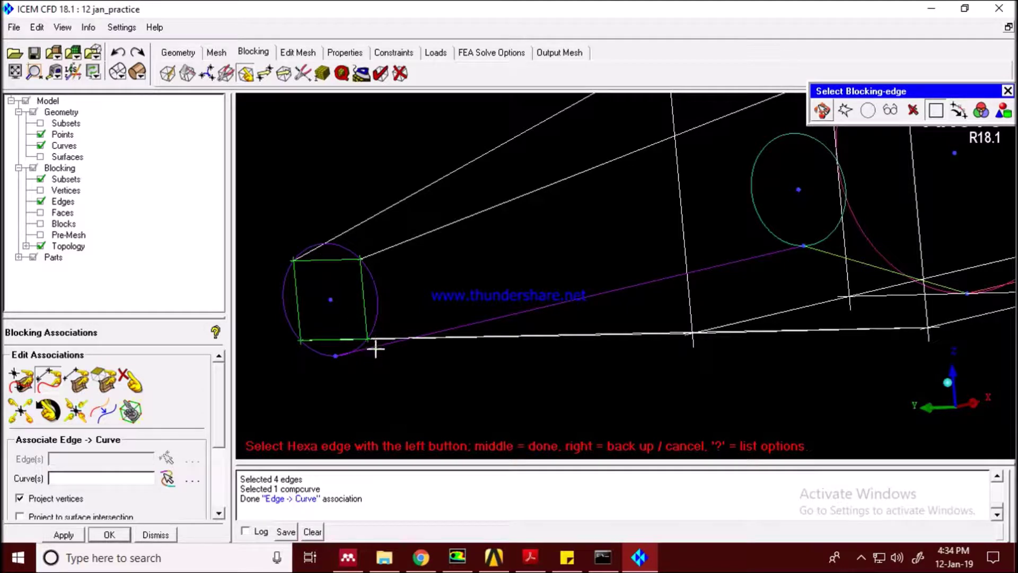
scroll(350, 304, down, 2)
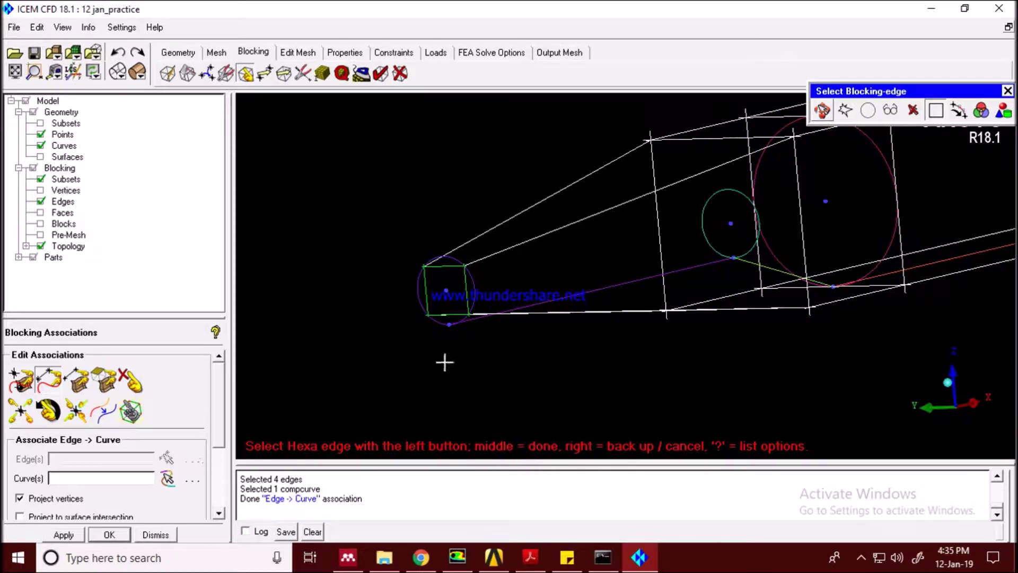
Associate the four block edges at the narrow cylinder-to-cone split with the small circle at that transition.
click(821, 111)
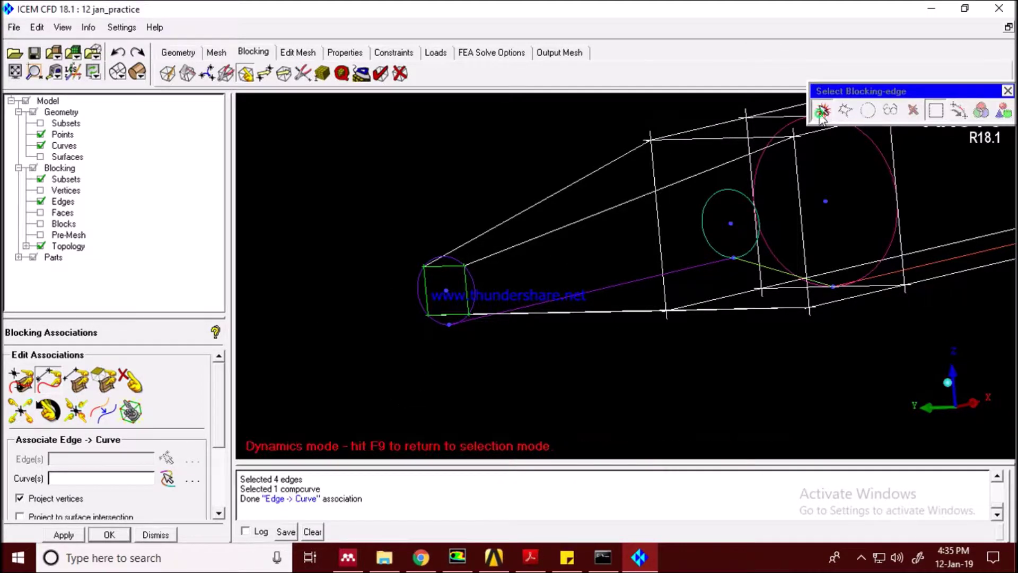
middle_drag(768, 143, 631, 209)
scroll(705, 189, up, 5)
scroll(609, 240, down, 2)
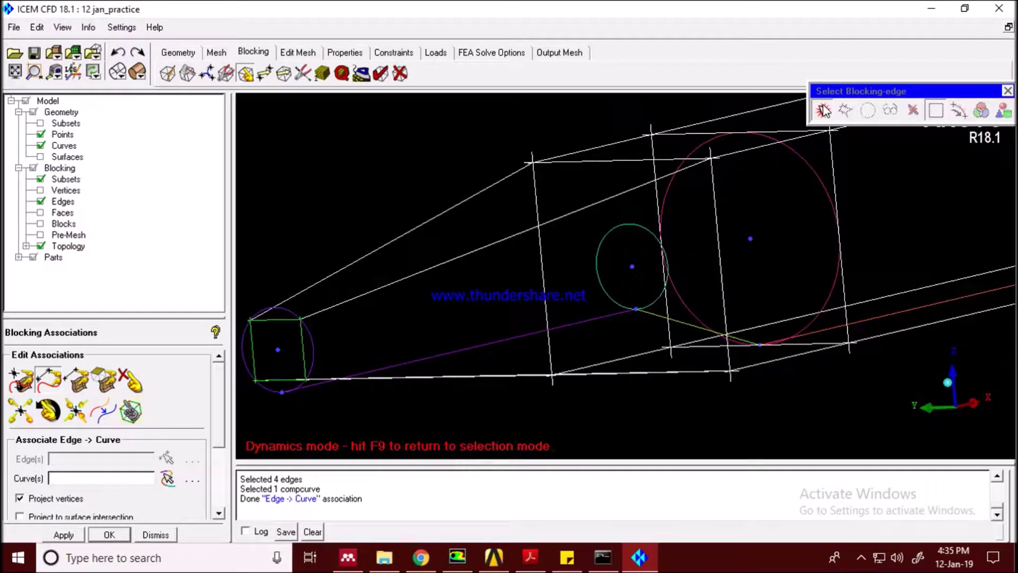
click(823, 110)
click(609, 161)
click(537, 193)
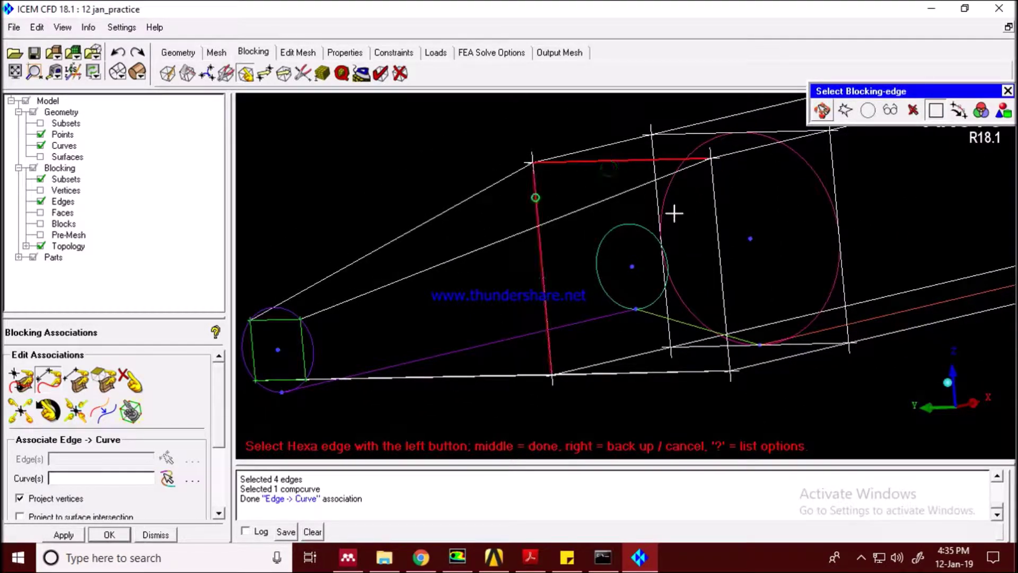
click(711, 206)
click(689, 373)
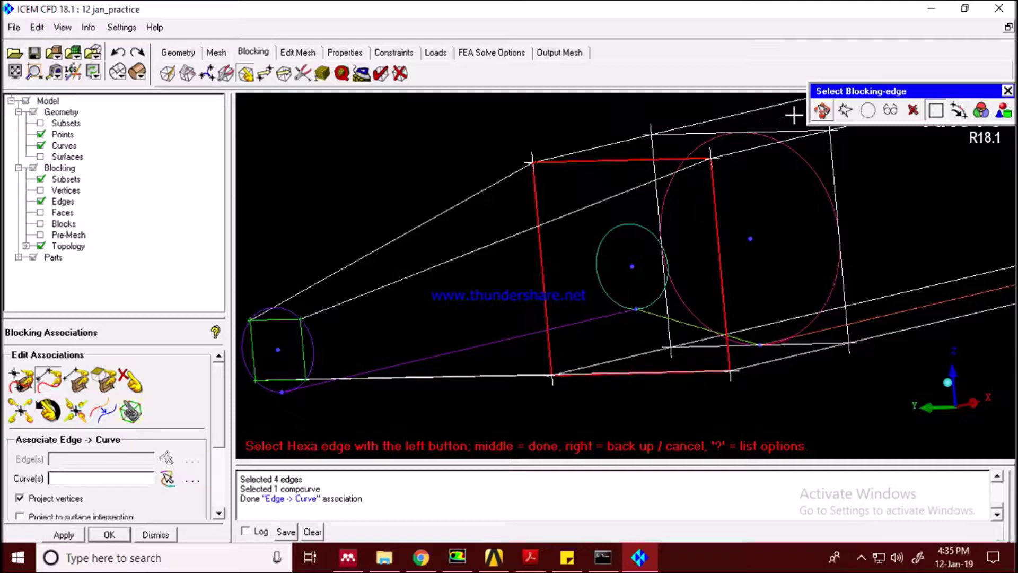
click(823, 110)
drag(771, 208, 565, 242)
click(823, 110)
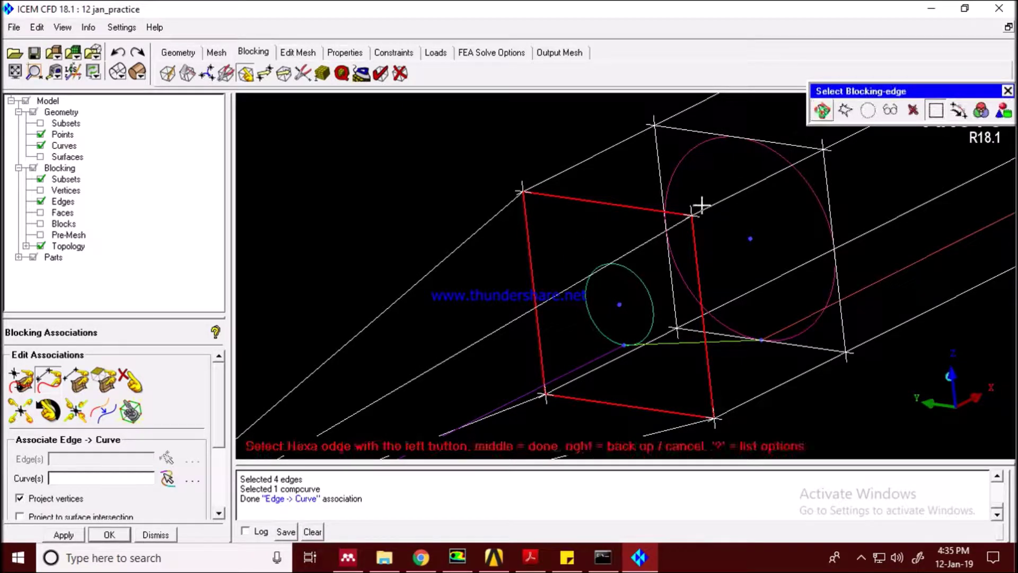
middle_click(561, 239)
click(644, 275)
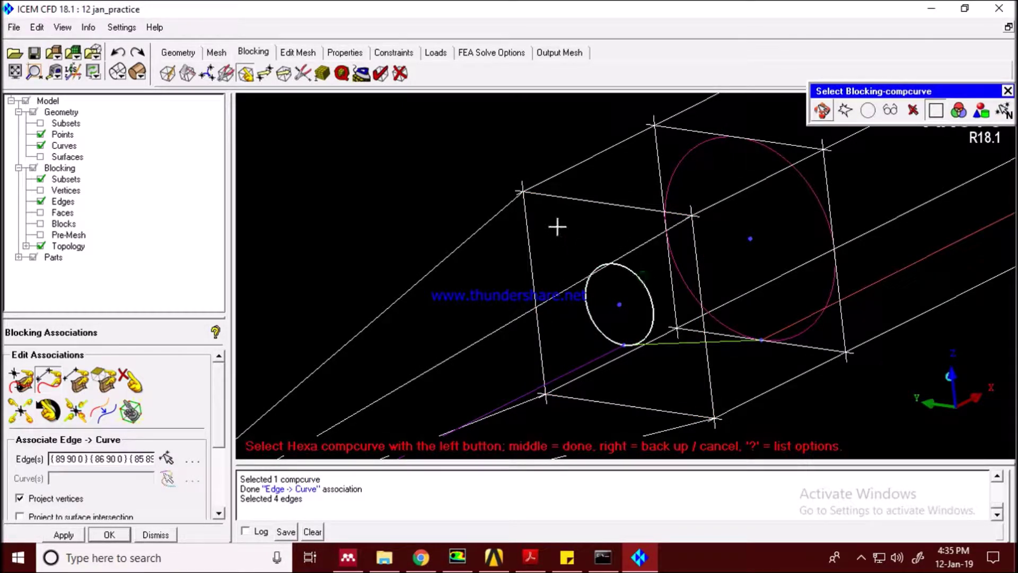
middle_click(557, 227)
Associate the four block edges at the cone-to-wide cylinder split with the large circle at that transition.
click(691, 134)
click(657, 159)
click(840, 277)
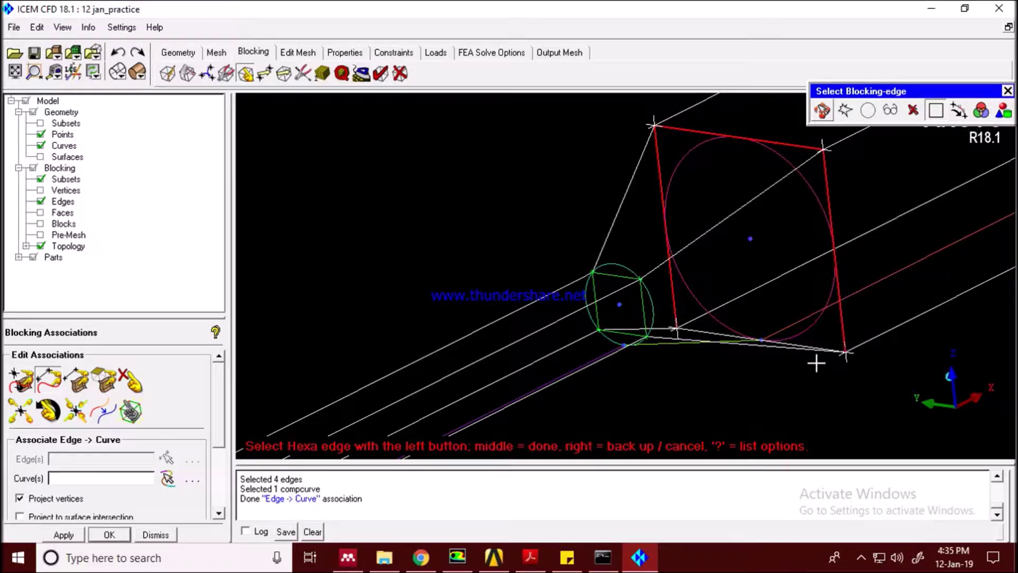
scroll(821, 350, up, 2)
scroll(821, 350, up, 1)
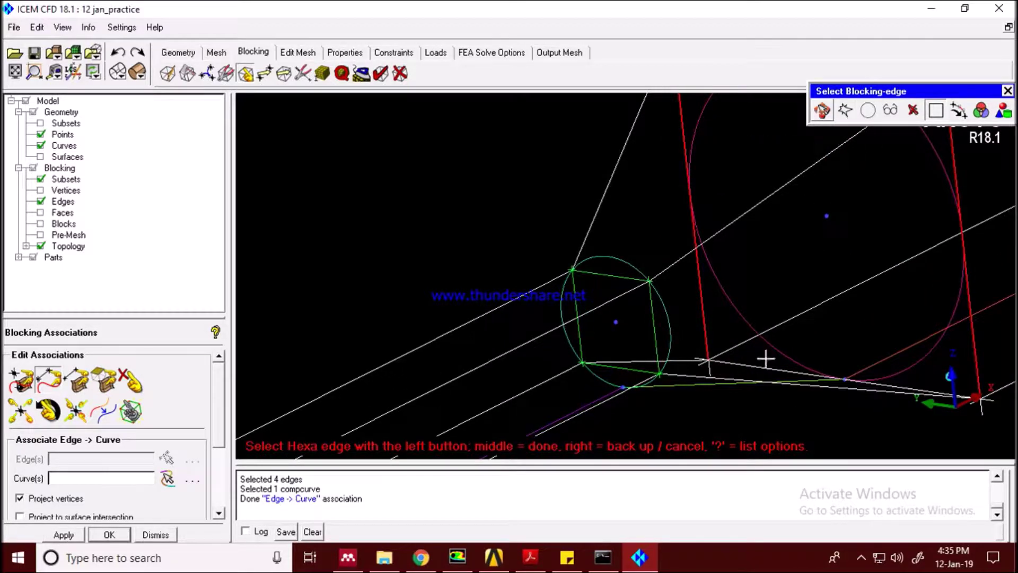
middle_click(779, 282)
click(725, 301)
middle_click(749, 273)
Associate the four block edges of the wide end face with the pipe's end circle, and end the association command.
scroll(591, 238, down, 2)
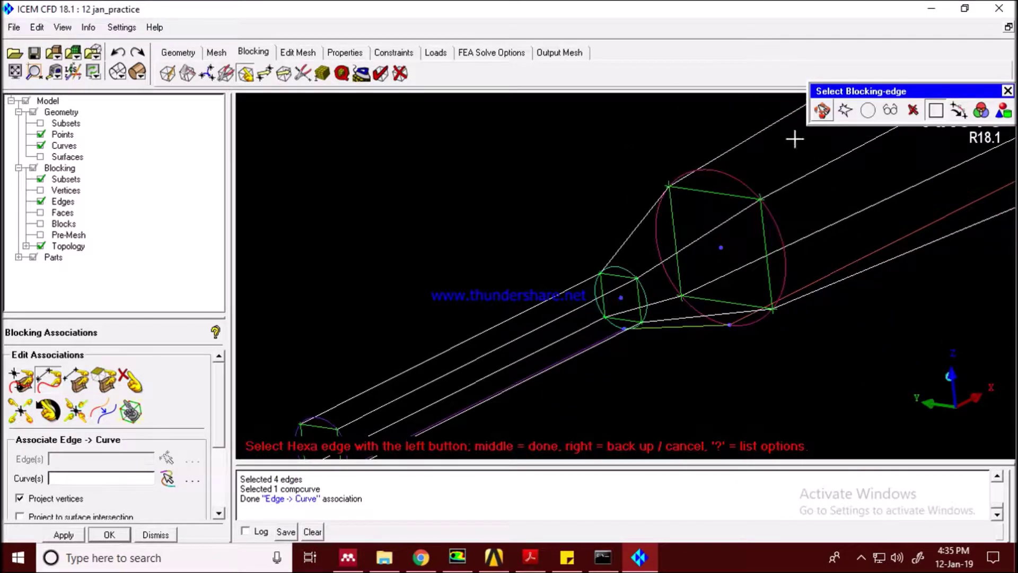
click(822, 110)
middle_drag(822, 128, 546, 277)
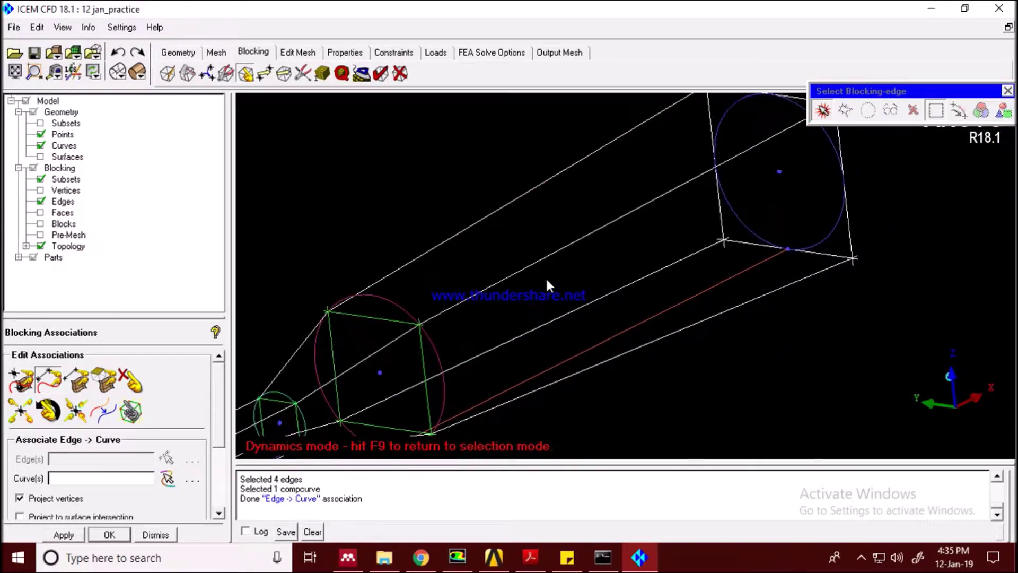
middle_drag(814, 229, 605, 354)
scroll(763, 225, up, 3)
scroll(604, 351, down, 1)
click(824, 115)
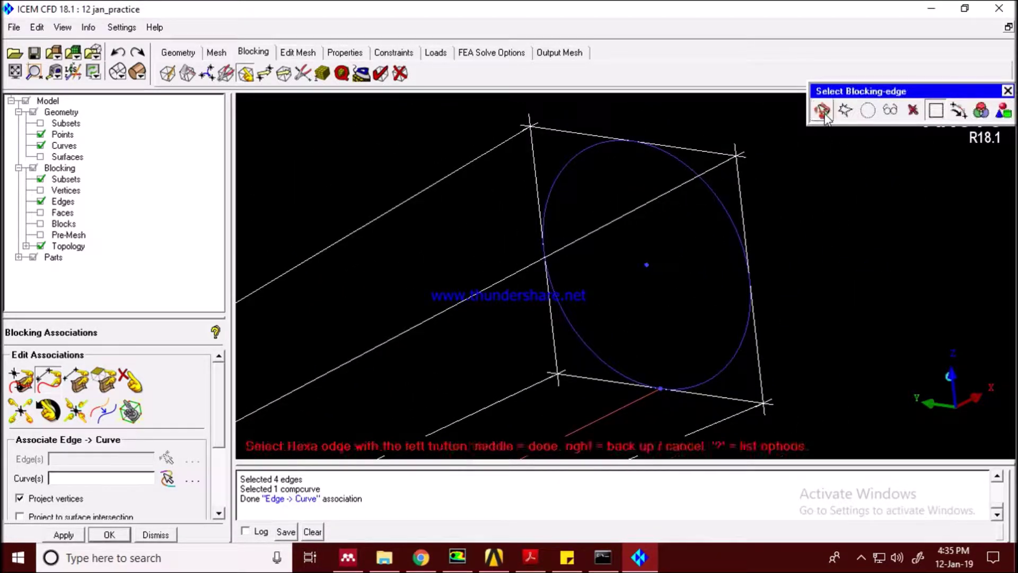
click(549, 138)
click(535, 160)
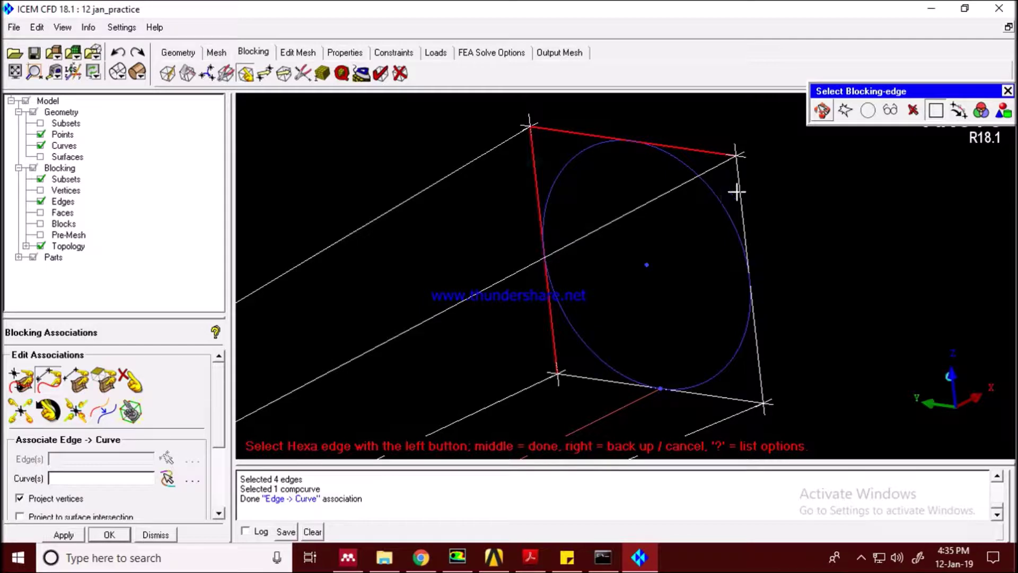
click(740, 193)
click(727, 400)
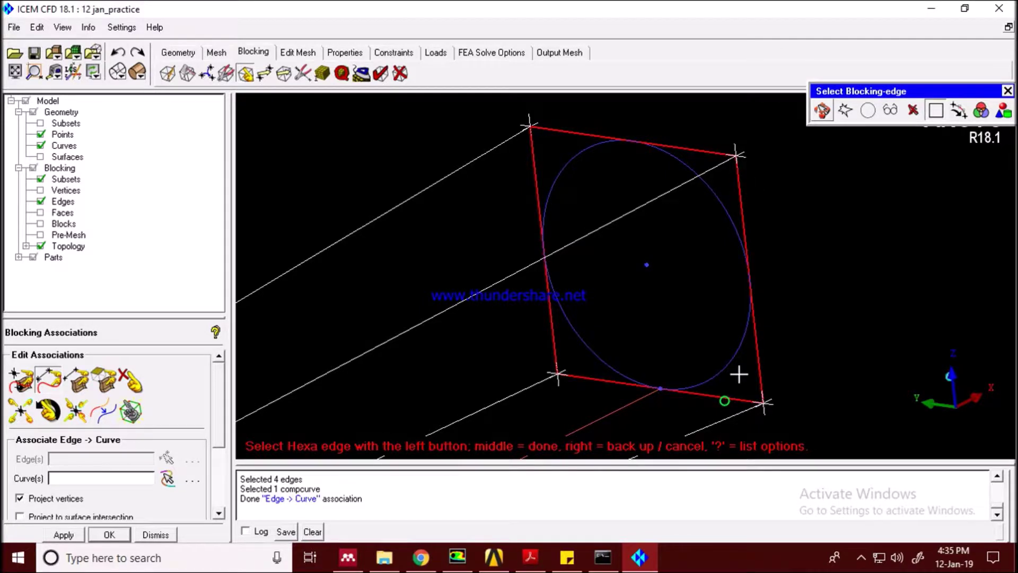
middle_click(557, 157)
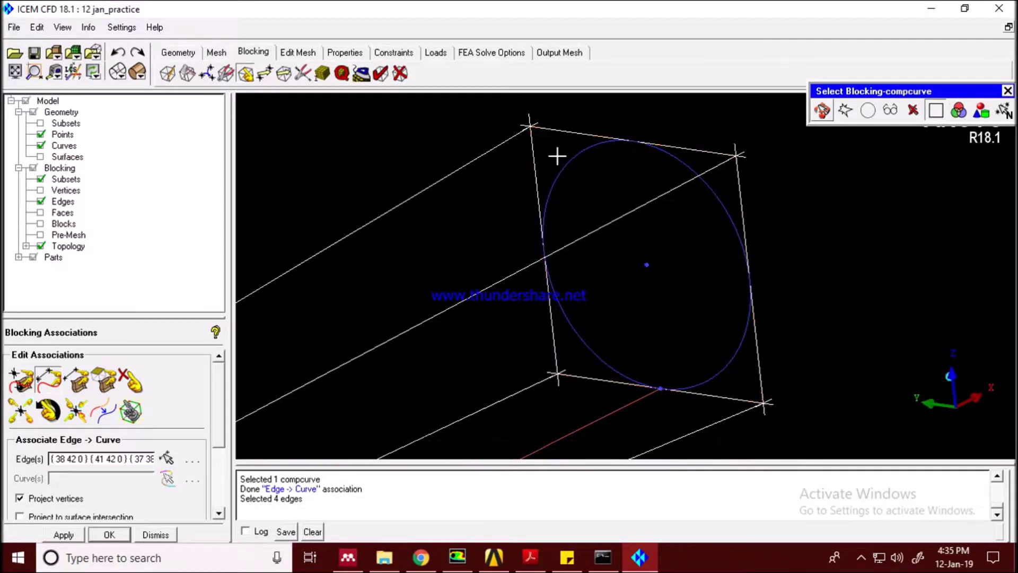
click(552, 158)
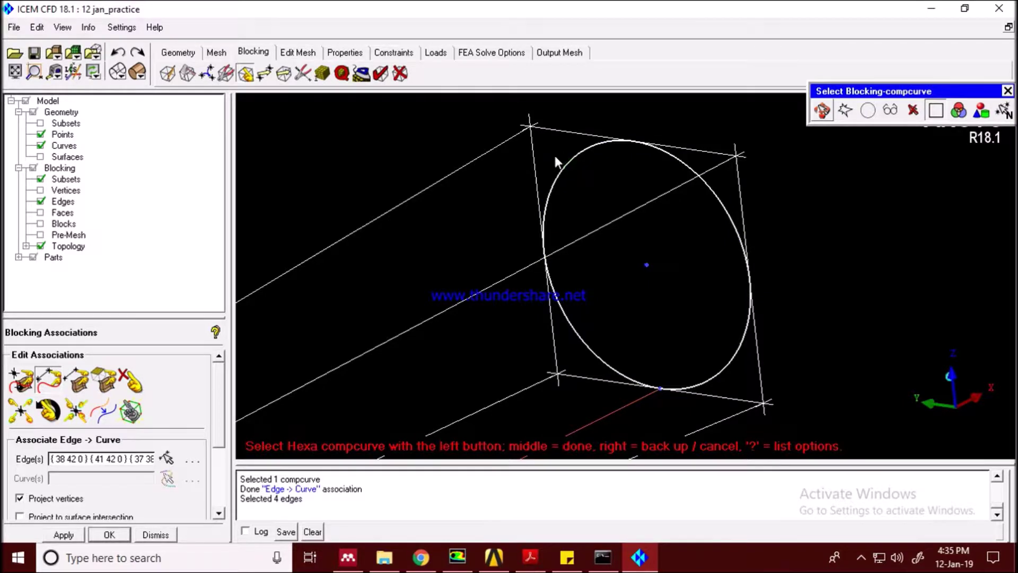
middle_click(554, 153)
middle_click(769, 153)
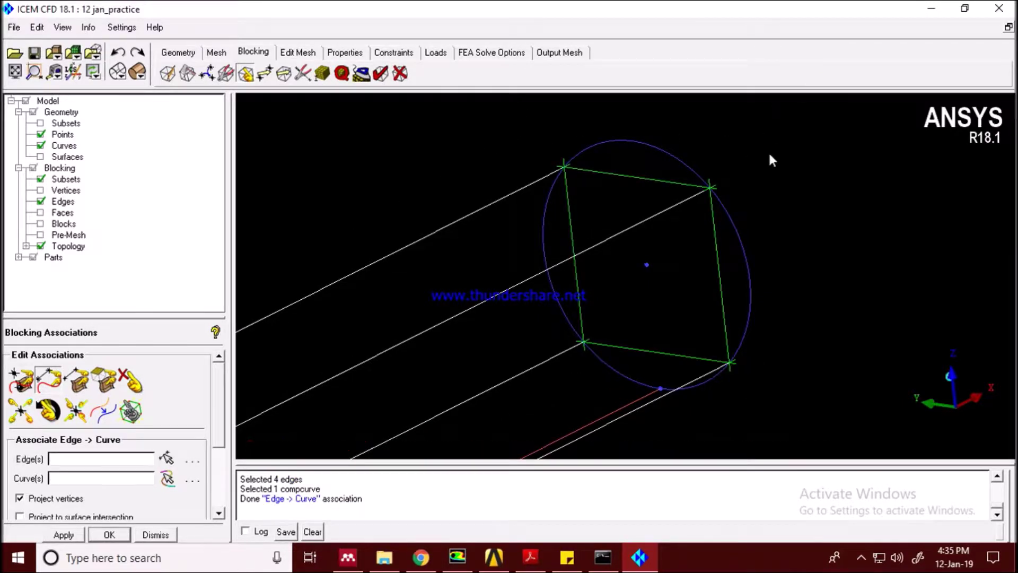
scroll(600, 250, down, 3)
middle_drag(600, 250, 809, 136)
scroll(581, 257, down, 2)
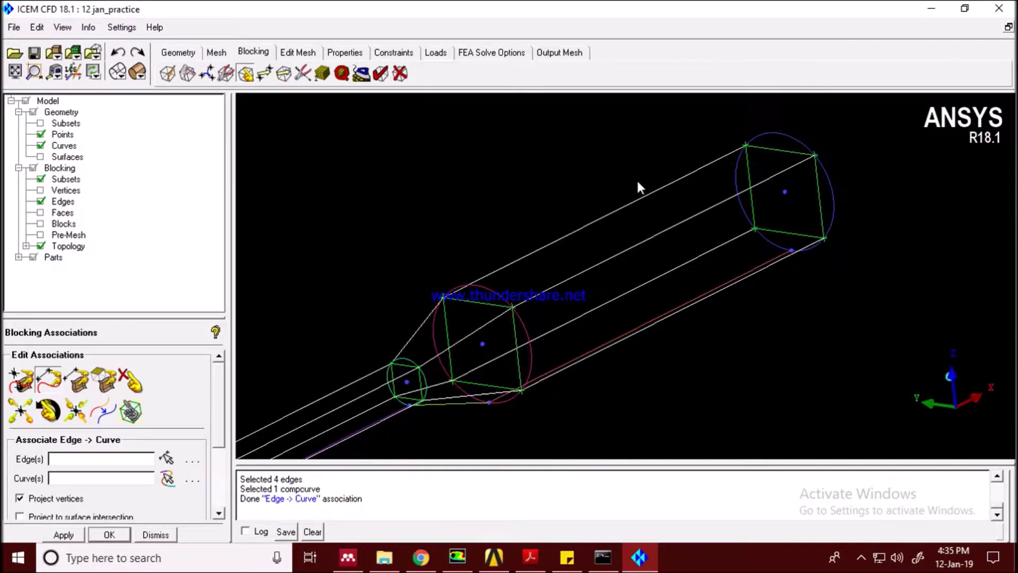
scroll(599, 272, up, 2)
middle_drag(599, 269, 746, 157)
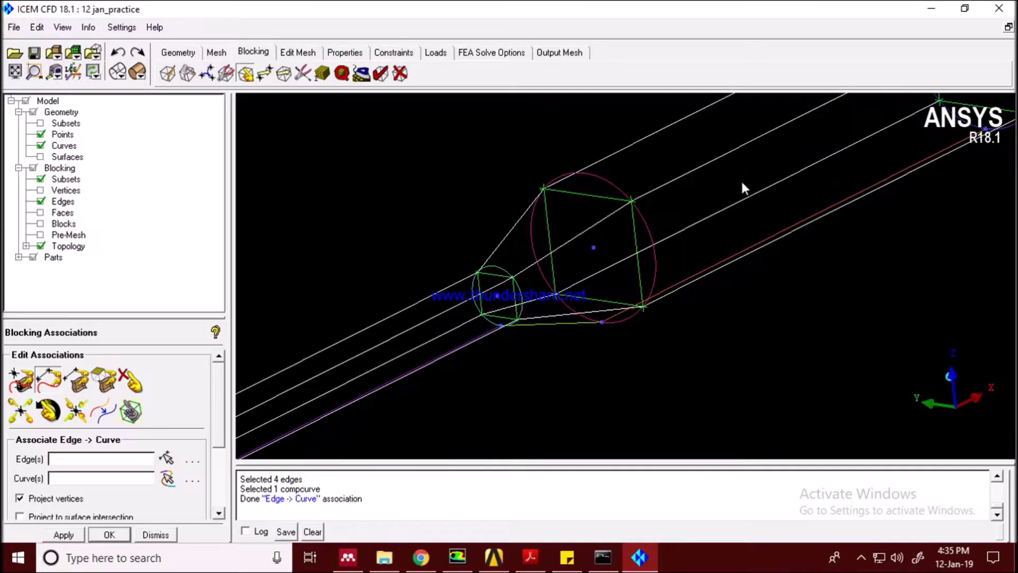
scroll(742, 185, down, 4)
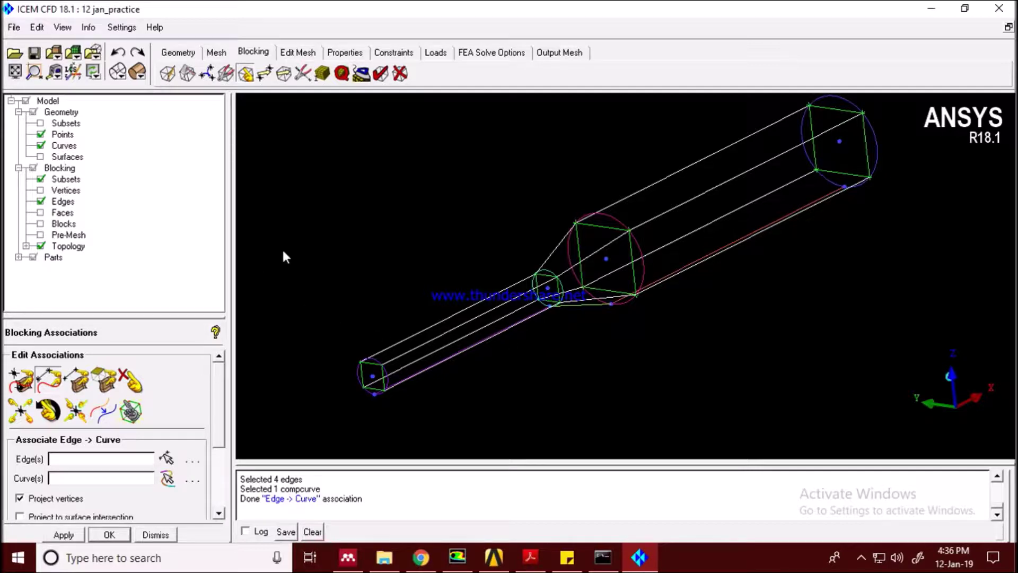
Start an O-grid block split and select all three visible blocks of the pipe for it.
click(188, 74)
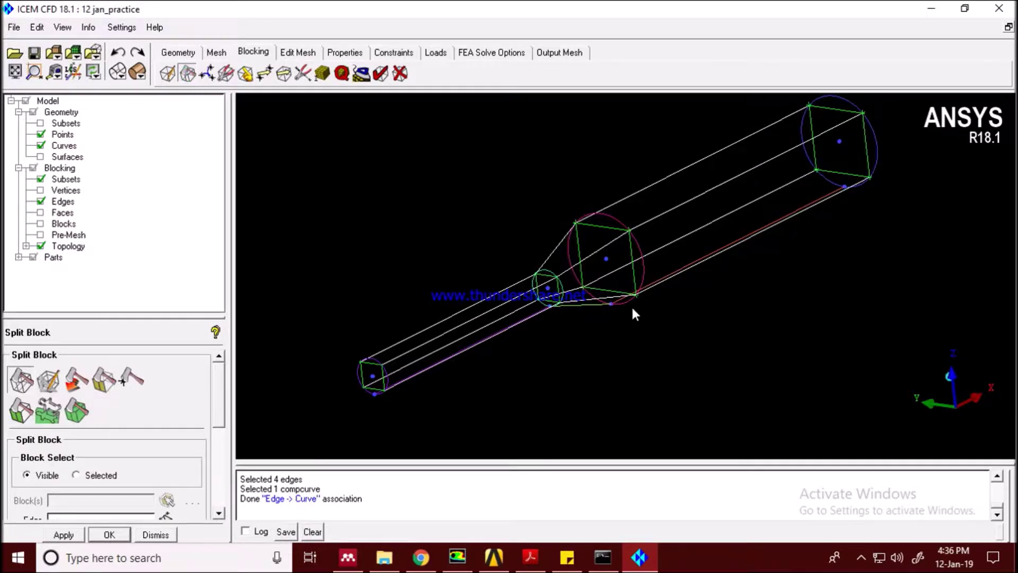
click(50, 381)
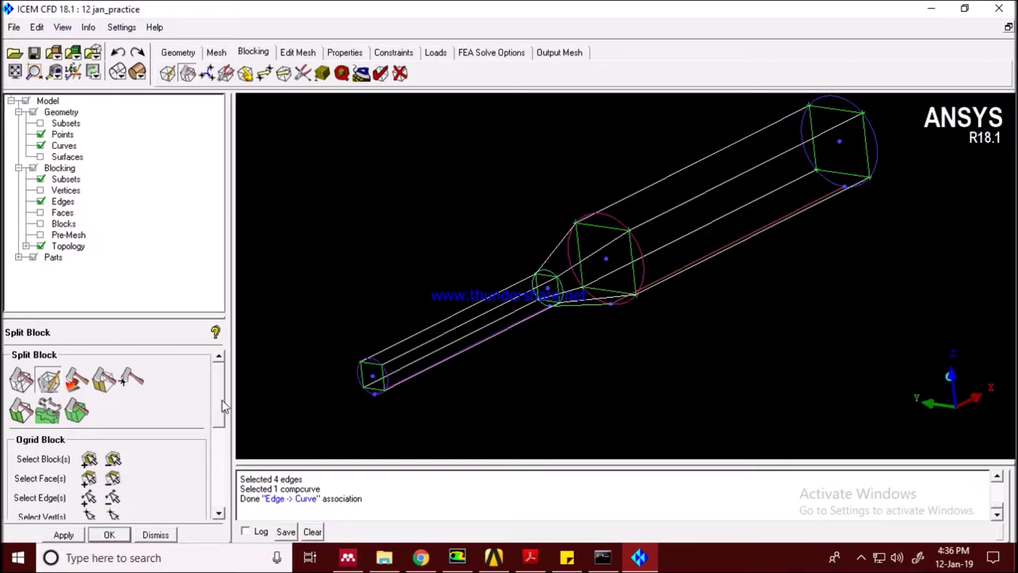
drag(222, 400, 223, 423)
scroll(416, 358, up, 8)
middle_drag(447, 324, 575, 199)
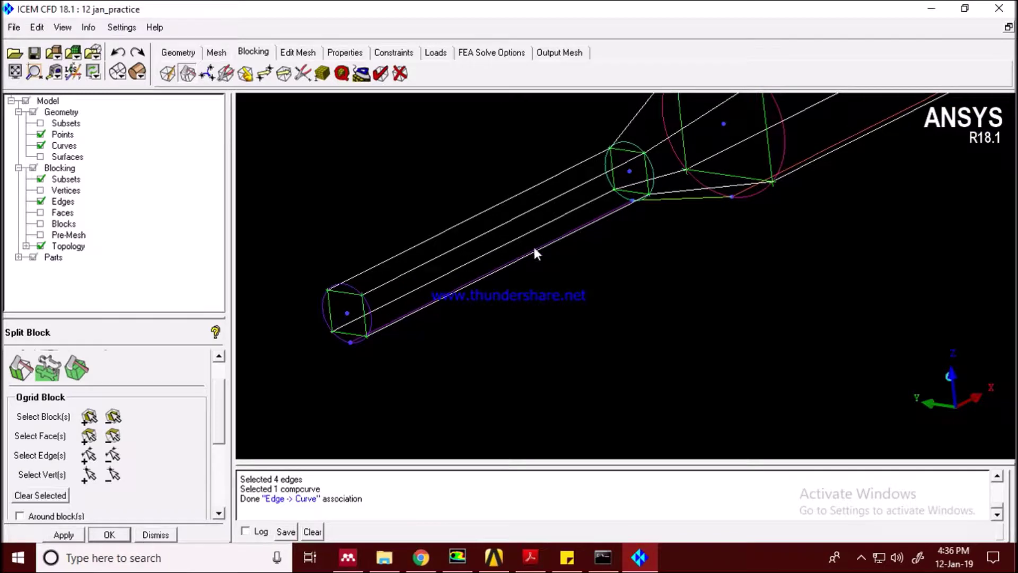
click(89, 416)
key(v)
scroll(455, 339, down, 3)
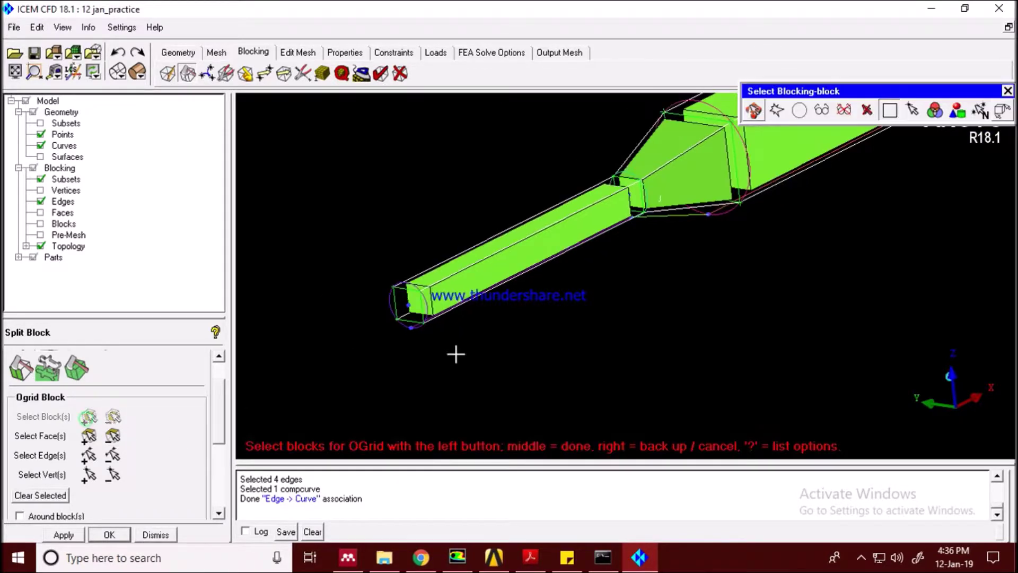
drag(419, 120, 916, 384)
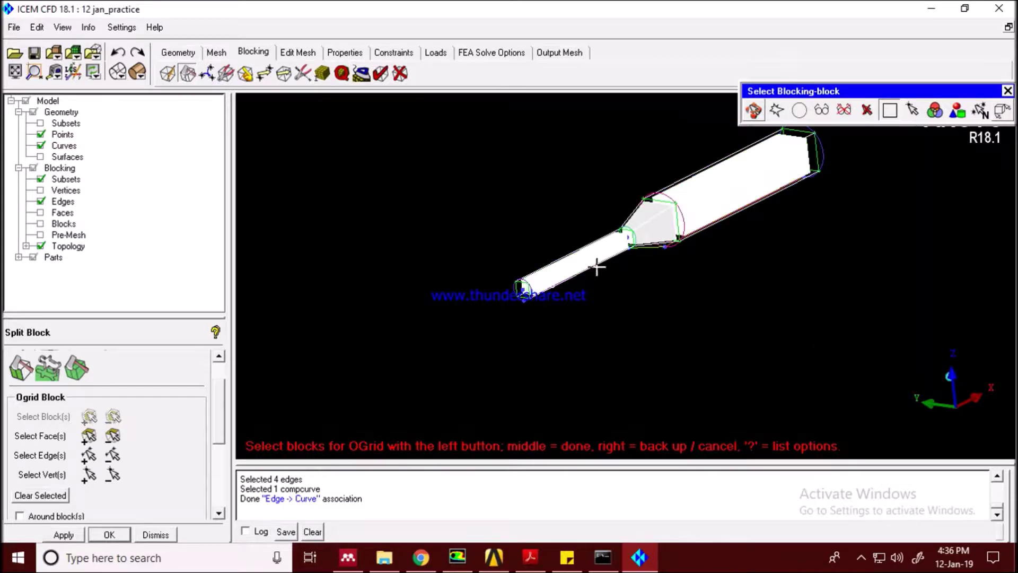
middle_click(660, 299)
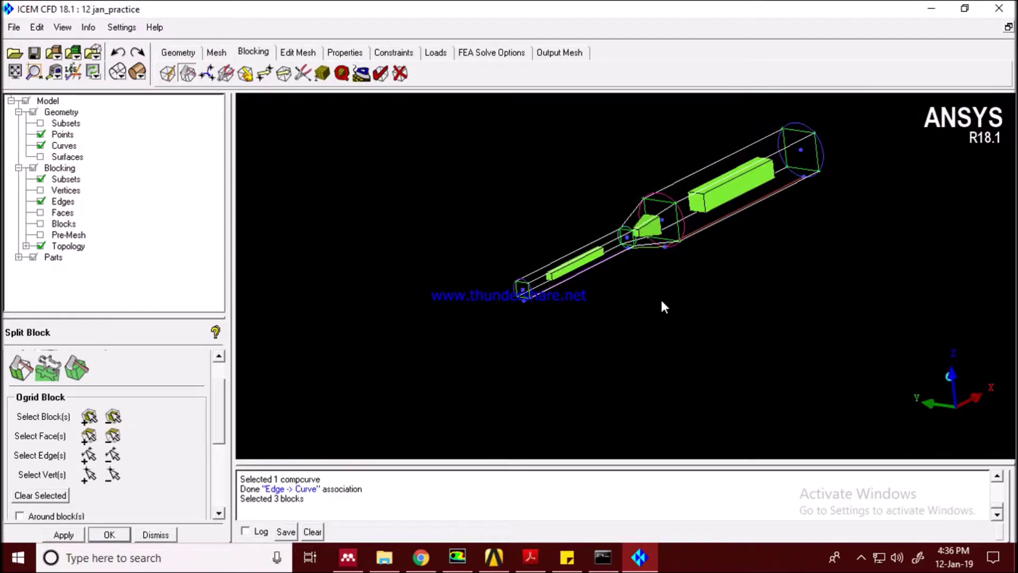
Select the end face of the narrow cylinder as an O-grid face.
click(89, 436)
scroll(427, 323, up, 3)
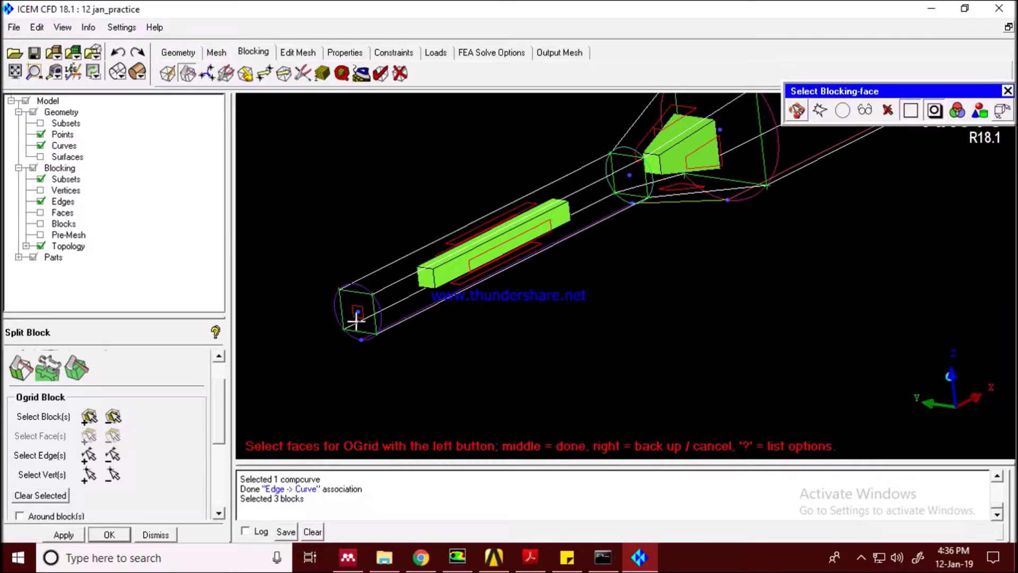
scroll(389, 297, up, 1)
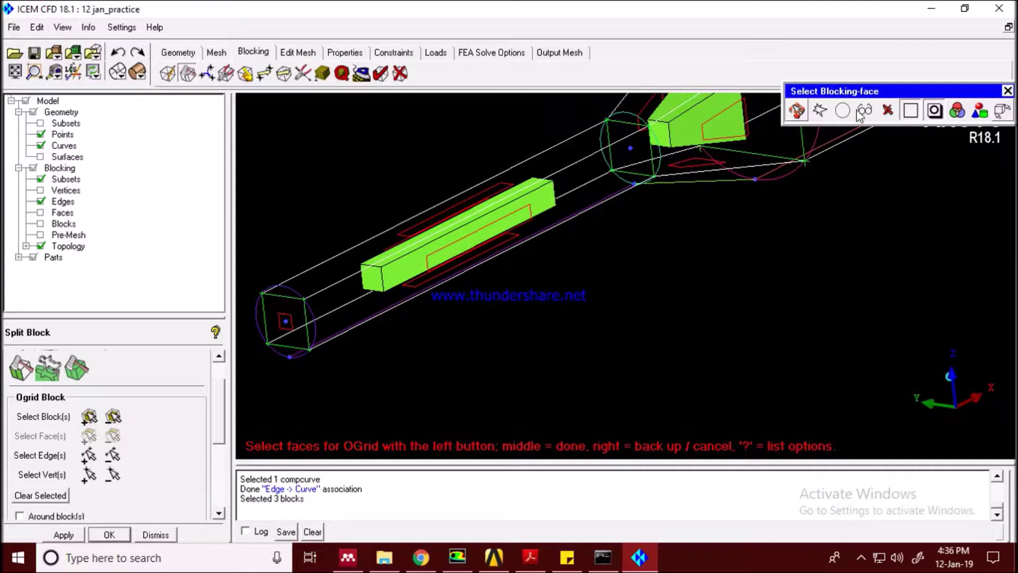
click(284, 321)
Add the end face of the wide cylinder to the O-grid faces and finish the face selection.
click(797, 113)
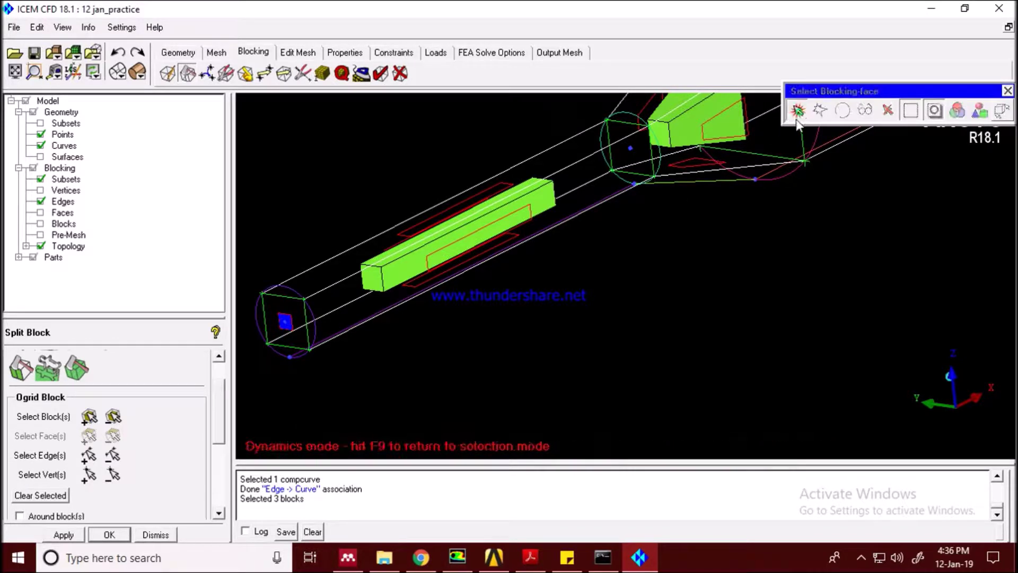
scroll(793, 186, down, 3)
middle_drag(678, 244, 408, 367)
scroll(741, 127, up, 2)
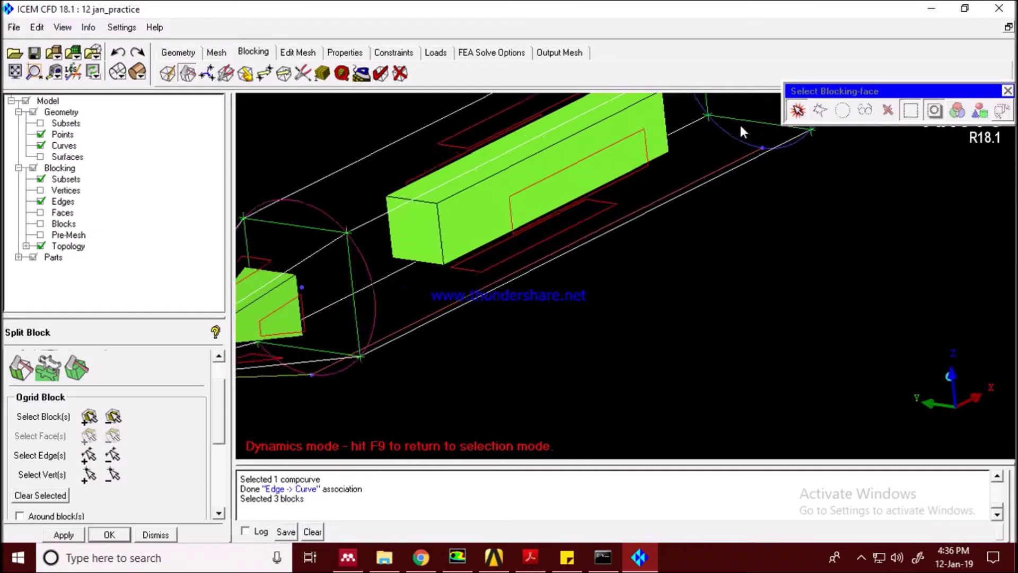
middle_drag(740, 128, 674, 312)
scroll(681, 275, up, 3)
scroll(832, 228, down, 3)
drag(651, 300, 758, 225)
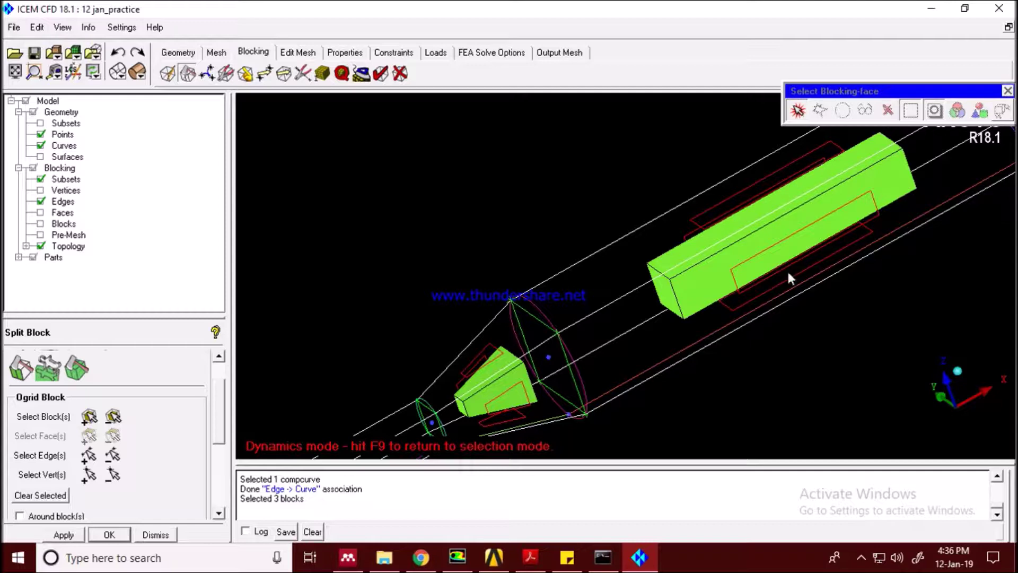
scroll(801, 227, down, 3)
middle_drag(794, 229, 855, 202)
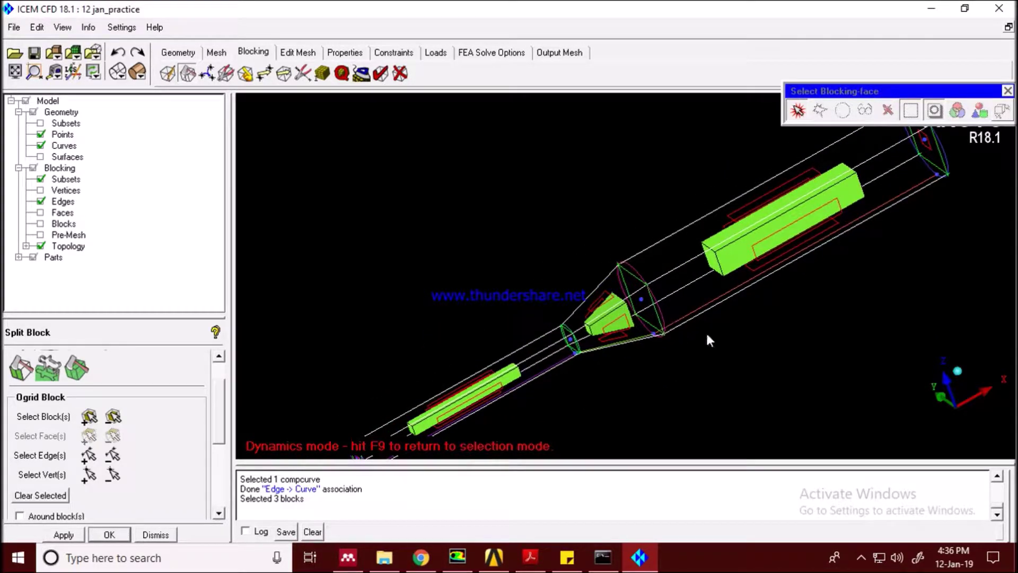
scroll(646, 307, up, 2)
middle_drag(645, 308, 790, 209)
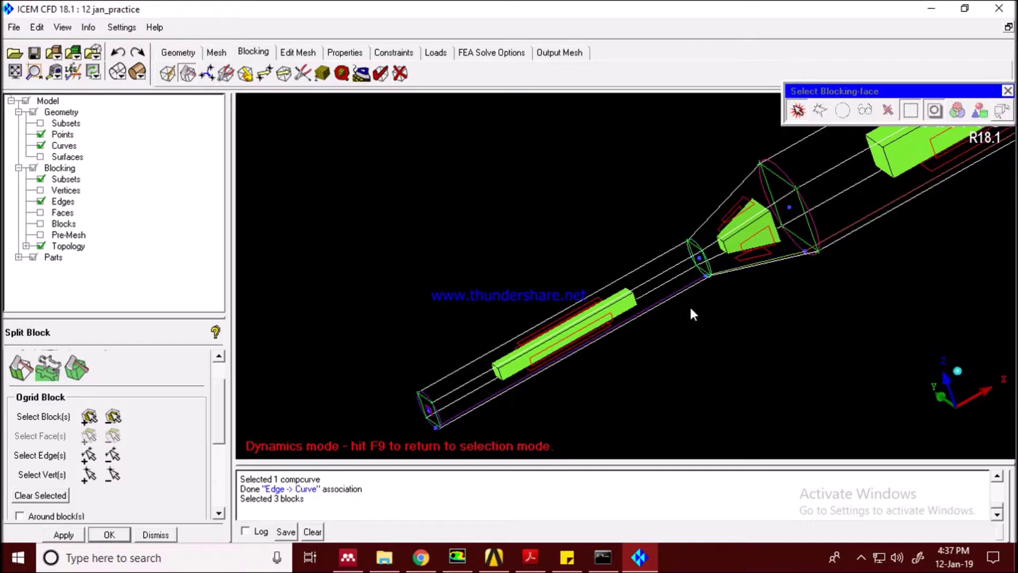
middle_drag(760, 279, 600, 330)
scroll(602, 272, up, 2)
middle_drag(776, 206, 553, 354)
middle_drag(838, 225, 726, 300)
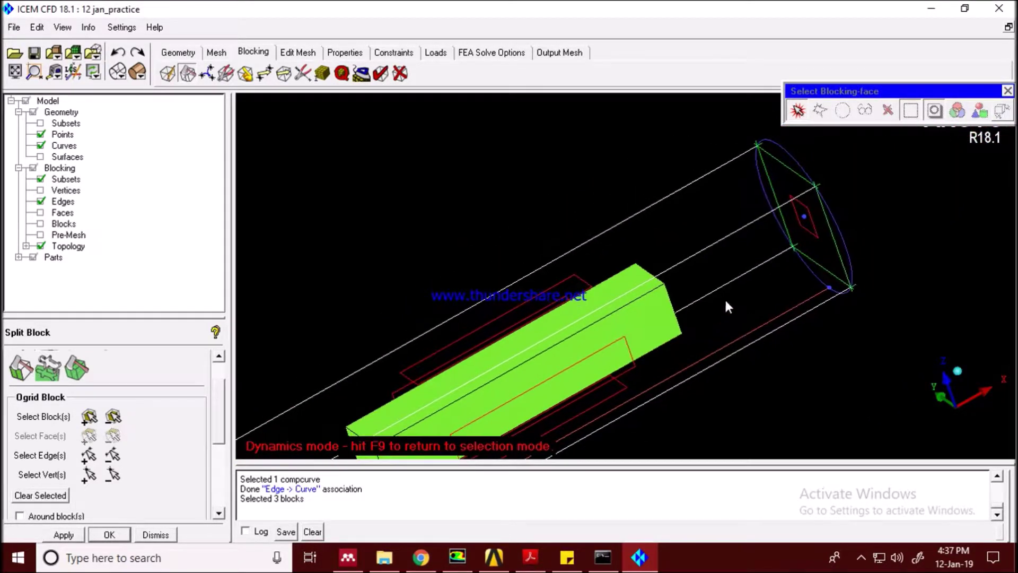
middle_drag(644, 291, 766, 229)
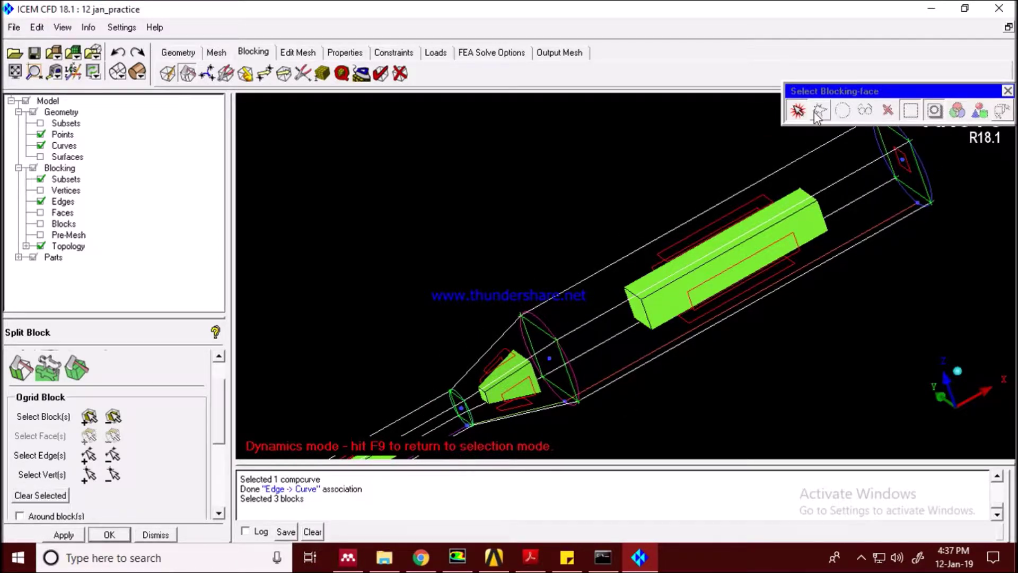
click(798, 110)
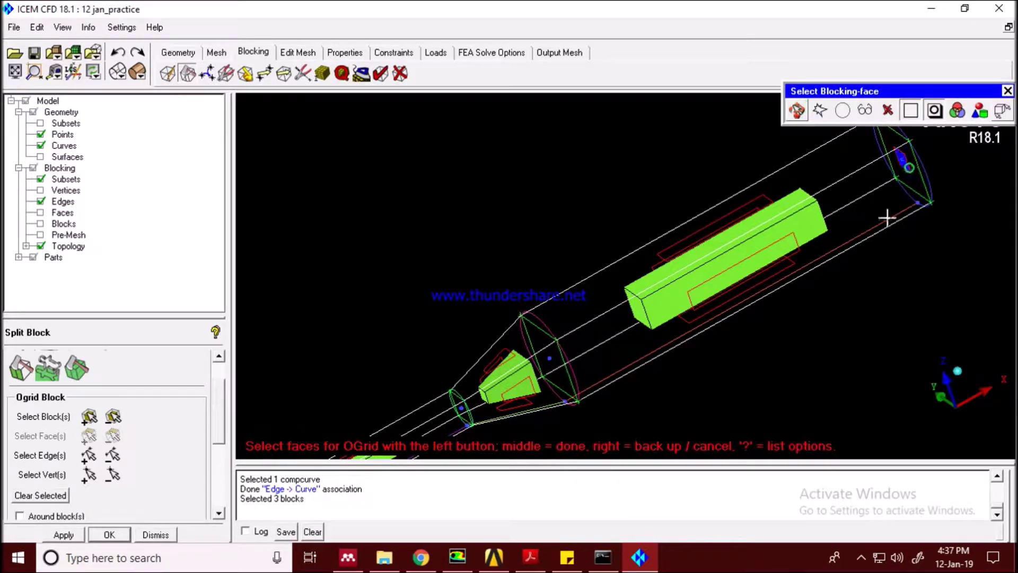
scroll(798, 217, down, 1)
scroll(813, 175, down, 2)
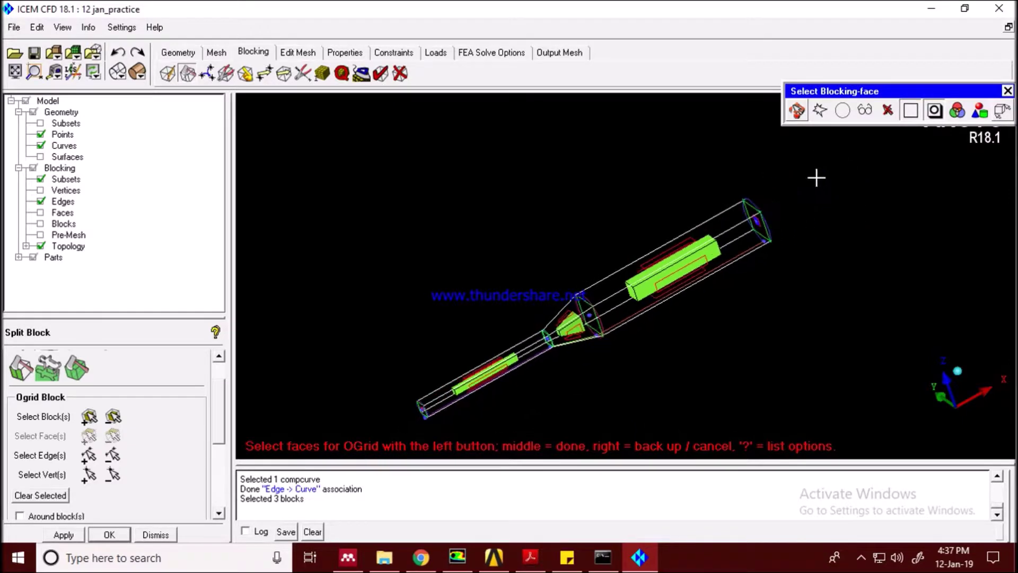
middle_click(645, 195)
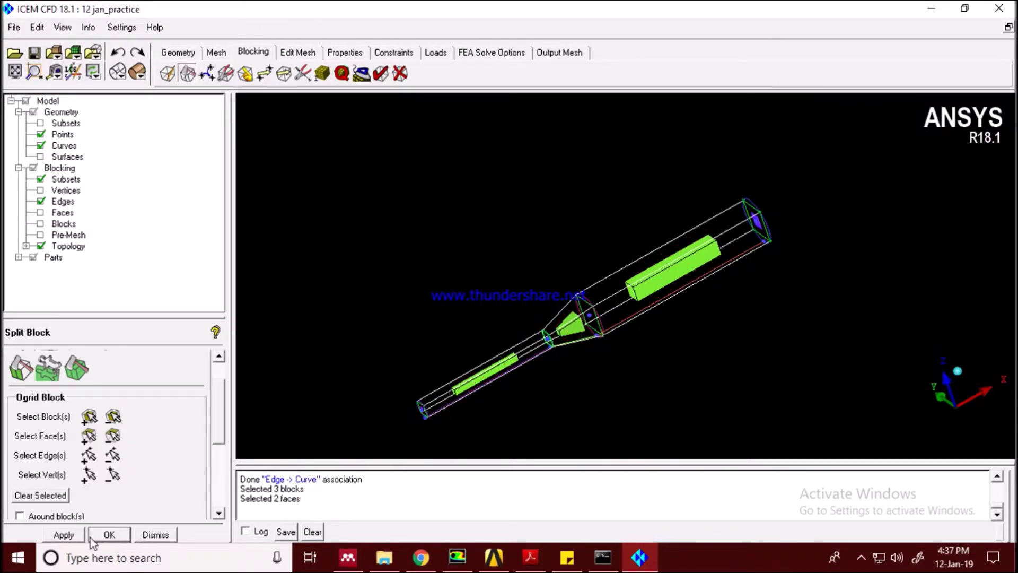
Create the O-grid through the selected blocks and end faces, and inspect its inner square at the narrow end.
click(64, 534)
drag(457, 295, 705, 231)
scroll(705, 231, up, 5)
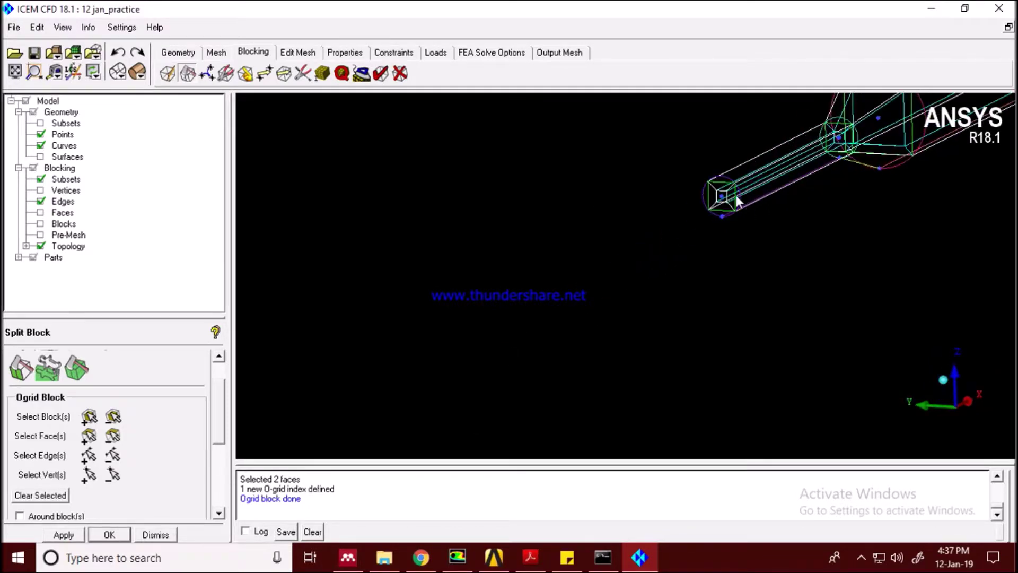
middle_drag(745, 189, 489, 398)
scroll(658, 299, up, 3)
middle_drag(657, 299, 600, 230)
scroll(560, 351, up, 1)
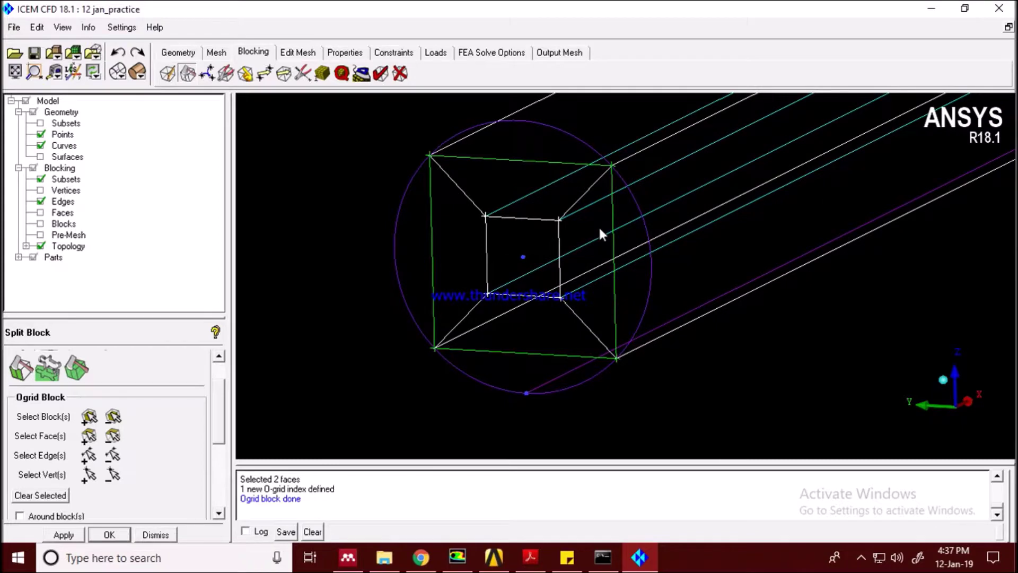
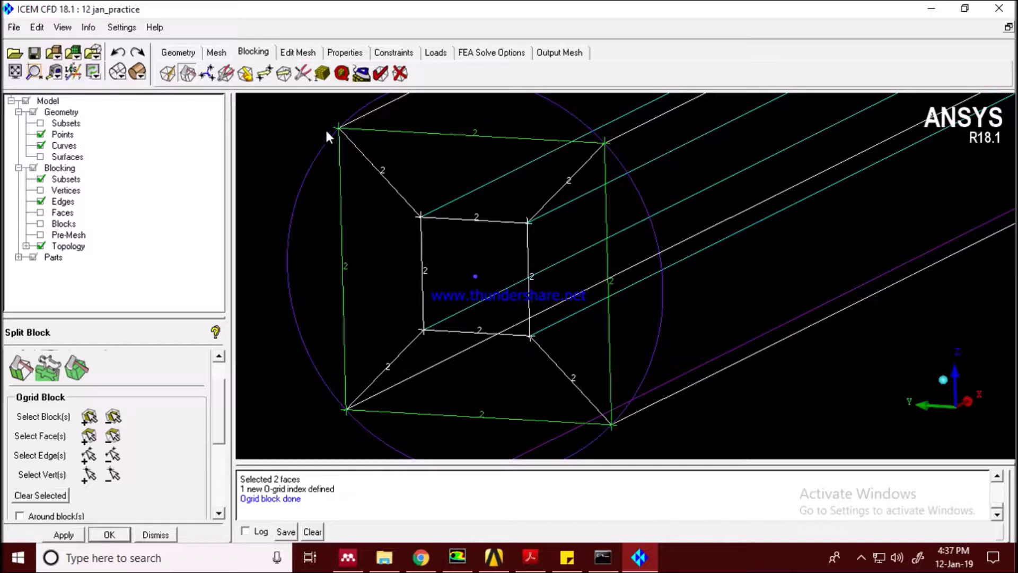
Set the upper outer edge of the narrow end's O-grid to 7 nodes in the edge meshing parameters.
scroll(574, 171, down, 2)
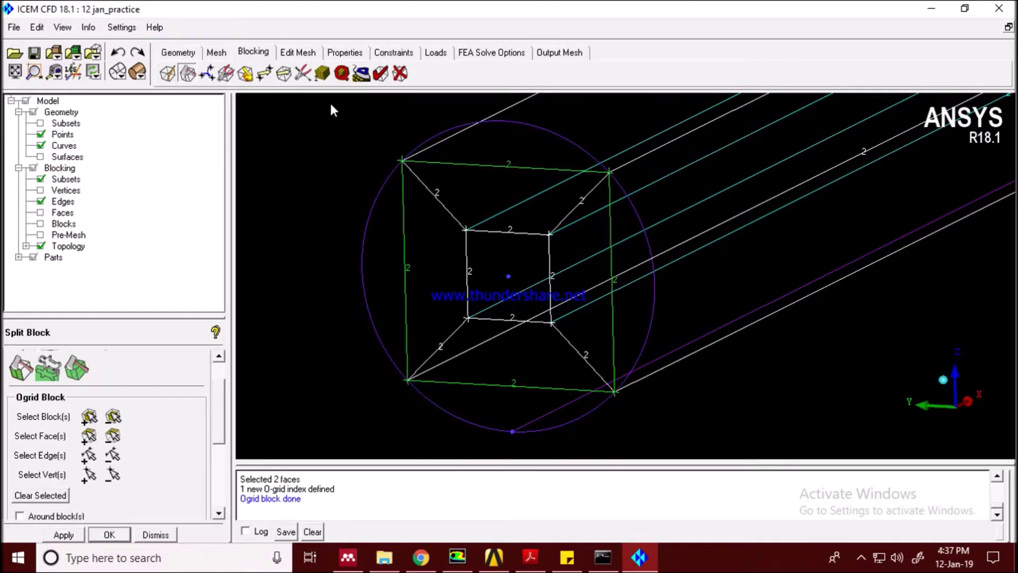
click(322, 72)
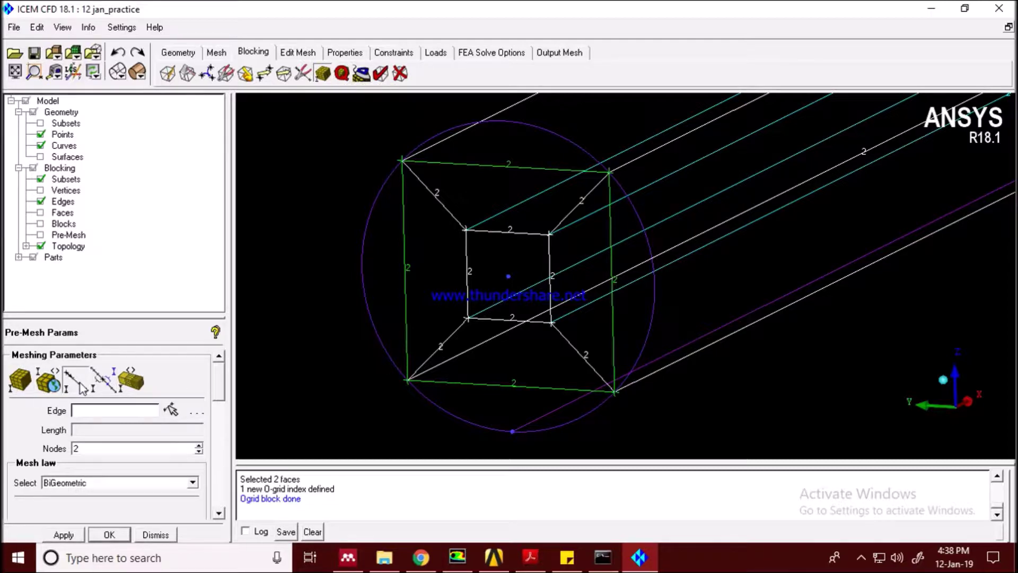
drag(221, 376, 221, 377)
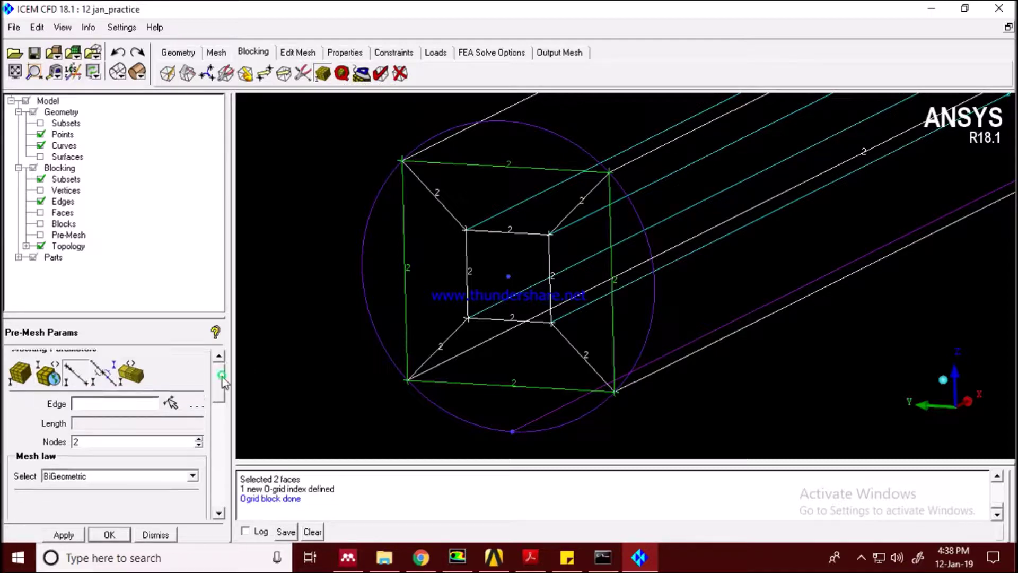
click(171, 403)
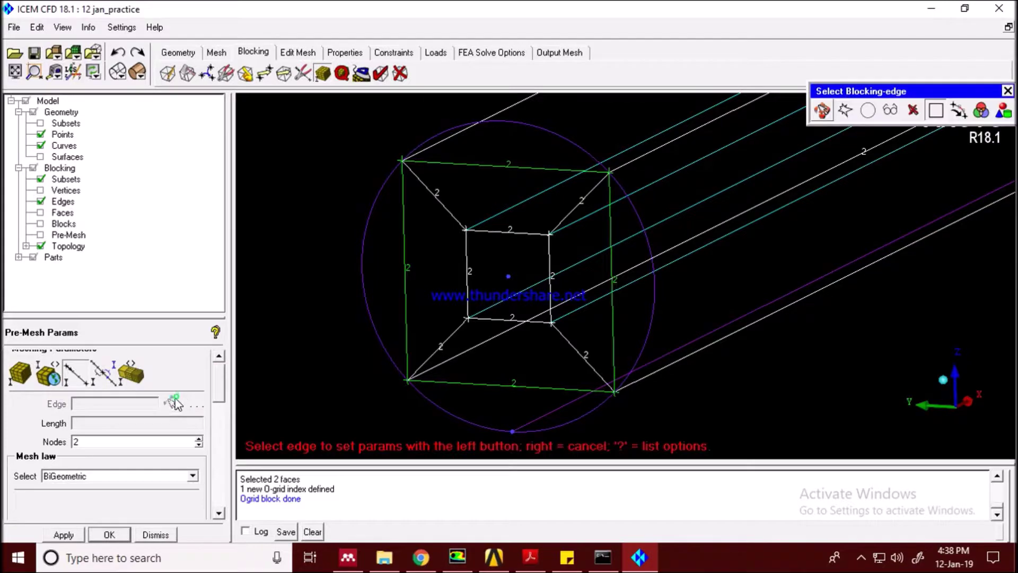
click(486, 165)
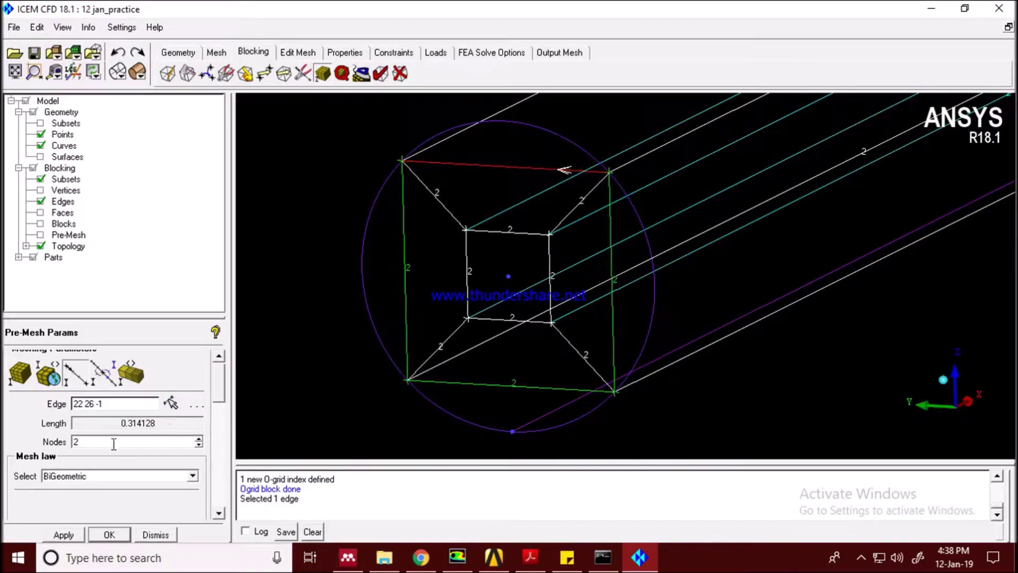
double_click(80, 444)
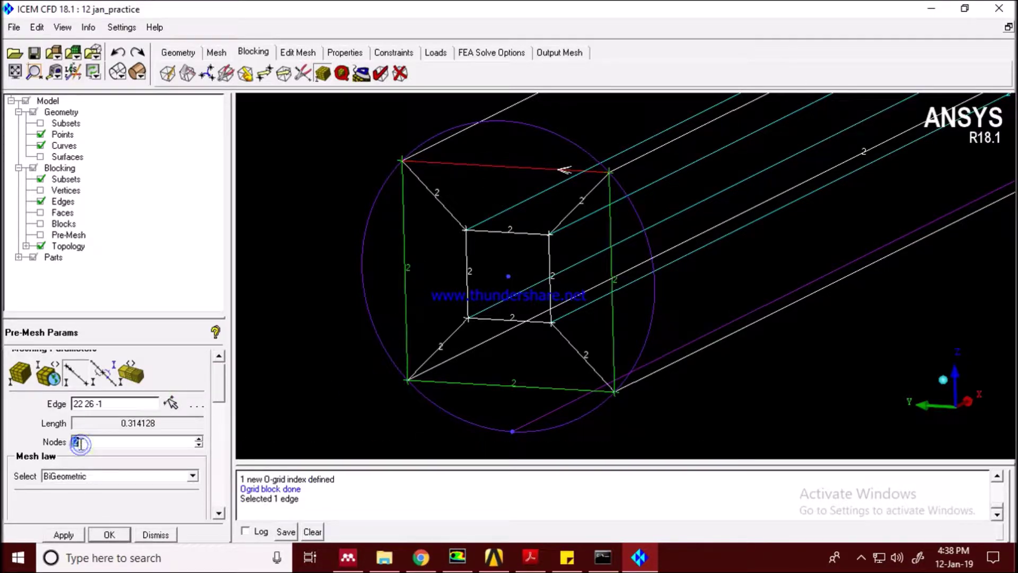
text(7)
key(Return)
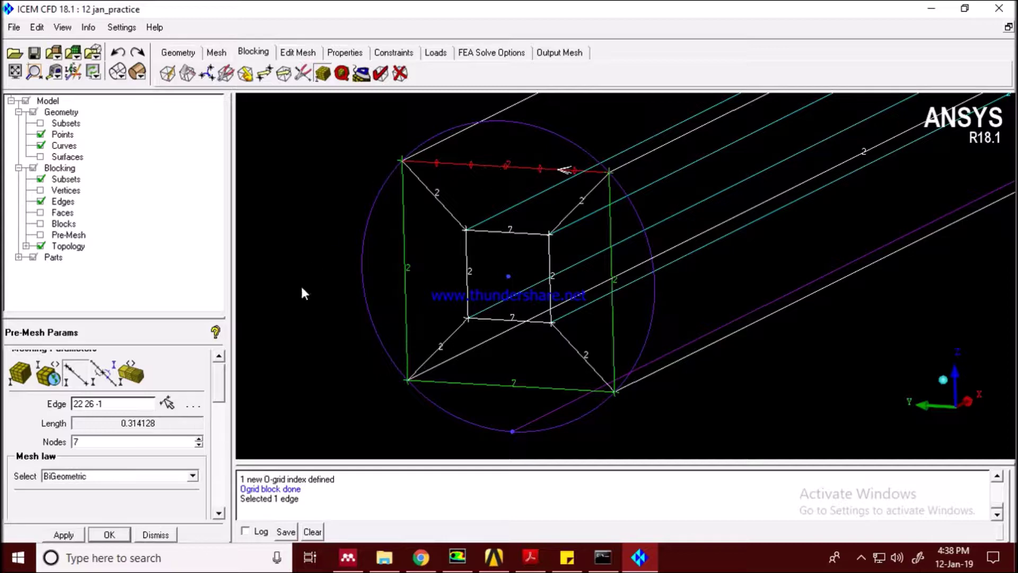
Raise the node count of the selected upper outer edge to 8 and finally to 9.
double_click(101, 444)
text(8)
key(Return)
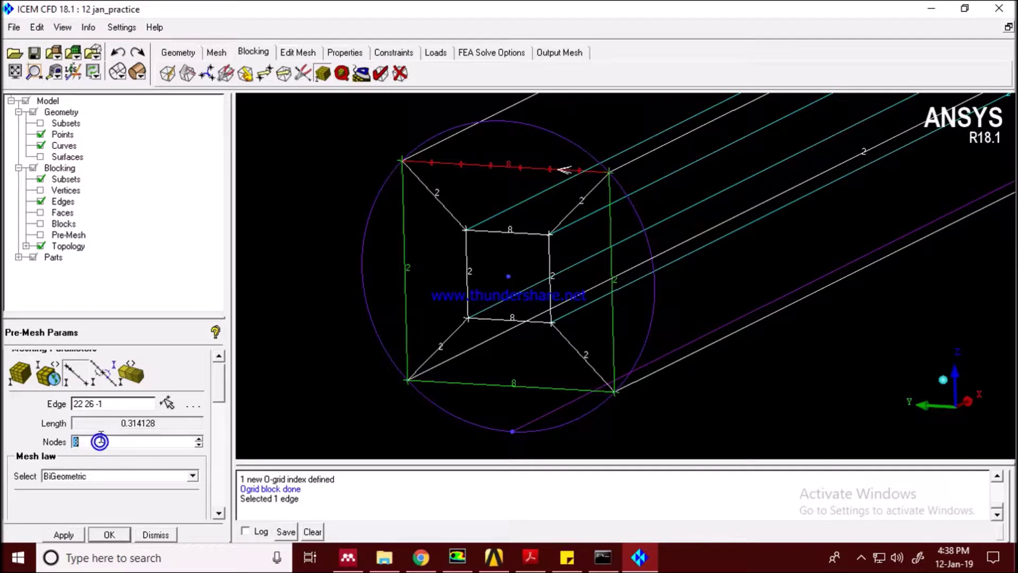
text(9)
key(Return)
Enable copying of the edge's parameters, trying To All Parallel Edges and settling on To Selected Edges as the method.
drag(221, 386, 227, 412)
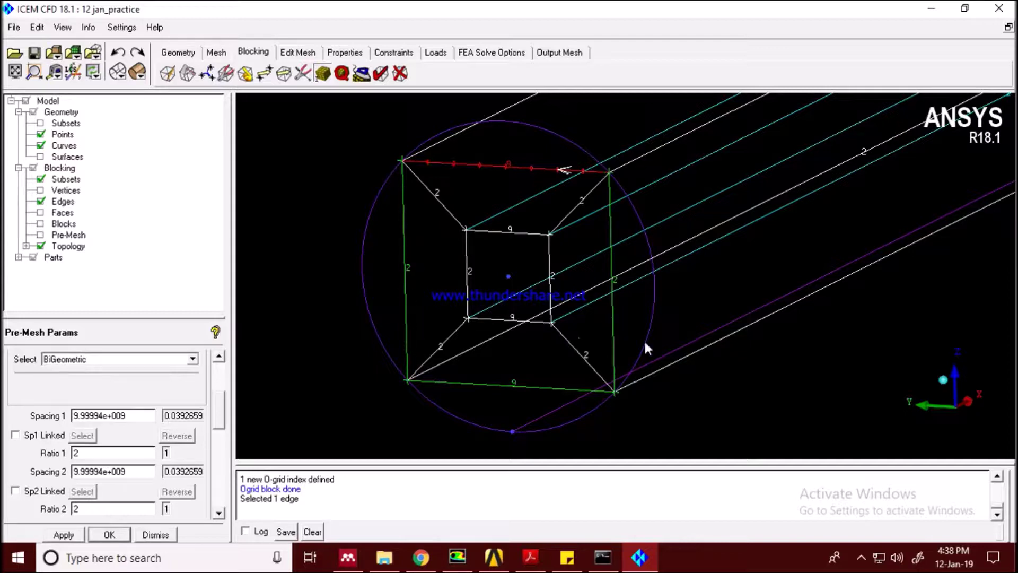
drag(215, 414, 223, 468)
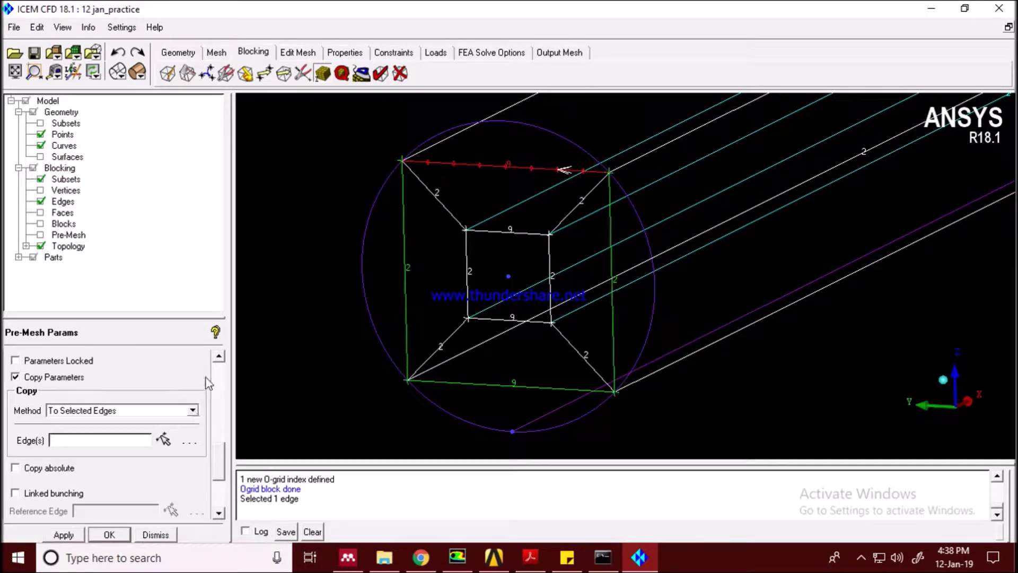
click(193, 411)
click(93, 422)
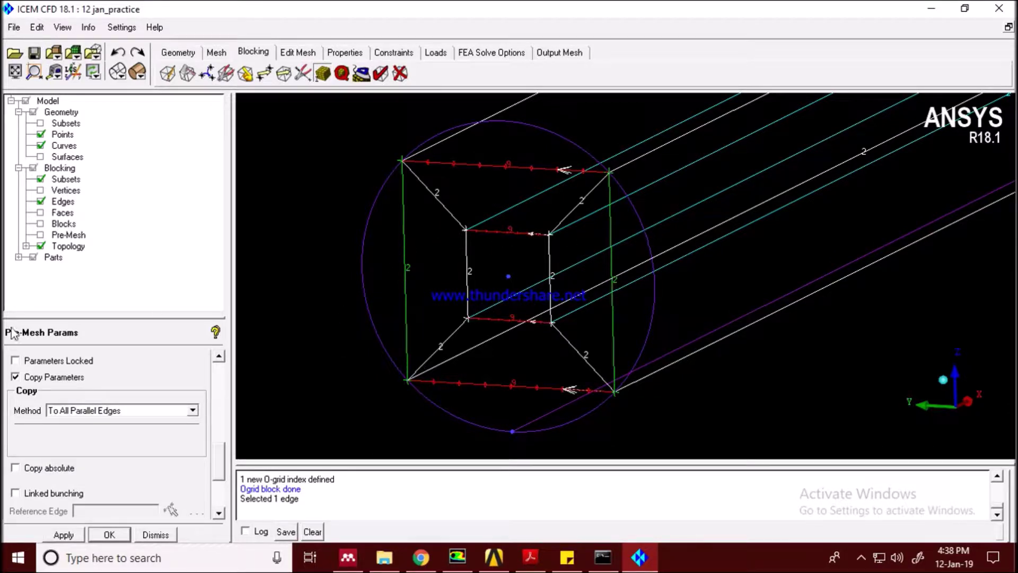
click(192, 411)
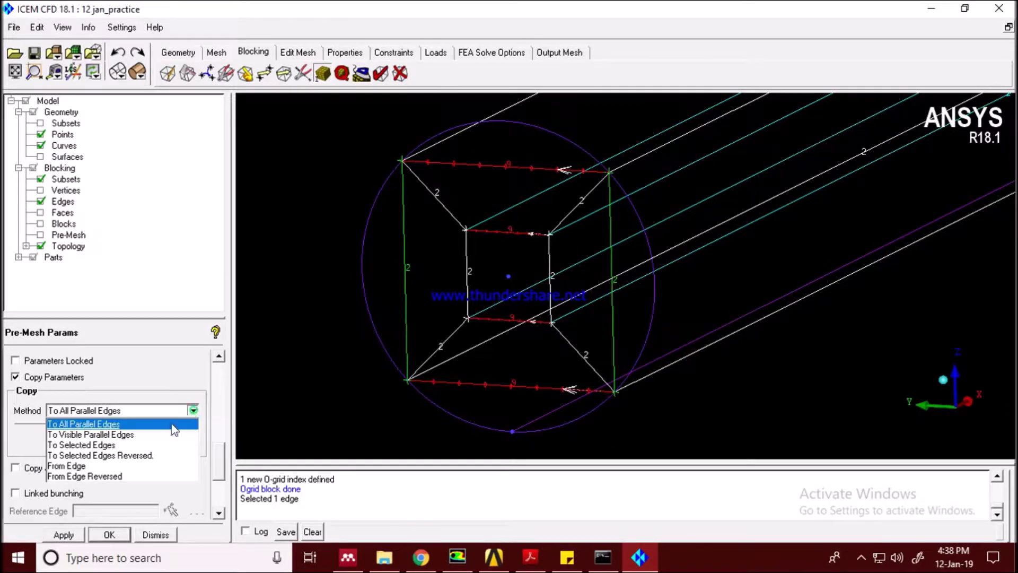
click(106, 445)
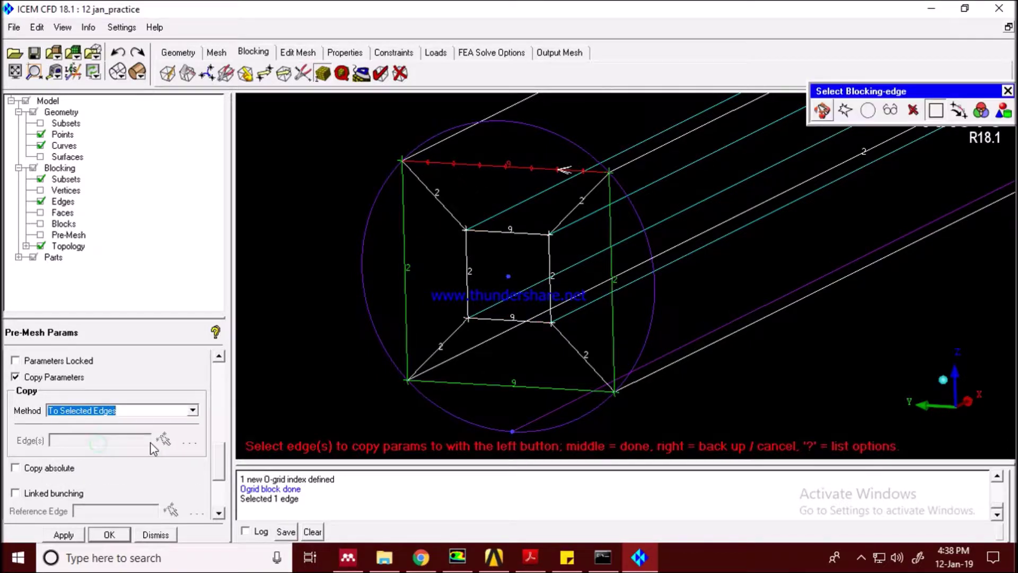
Copy the 9-node parameters to the other three outer edges and all four inner square edges at the narrow end.
click(401, 227)
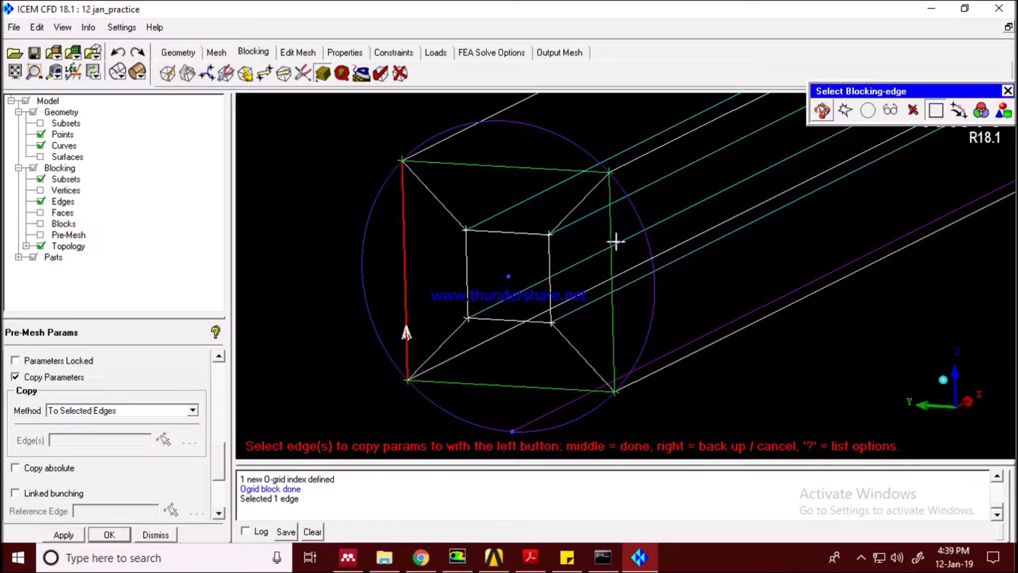
click(611, 225)
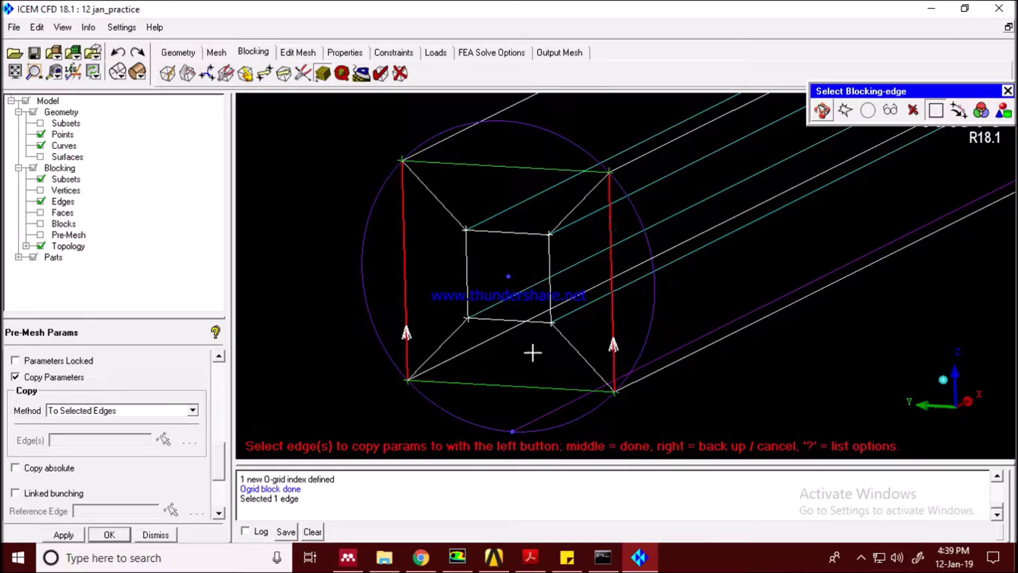
click(512, 386)
click(468, 270)
click(503, 230)
click(549, 267)
click(499, 318)
middle_click(318, 233)
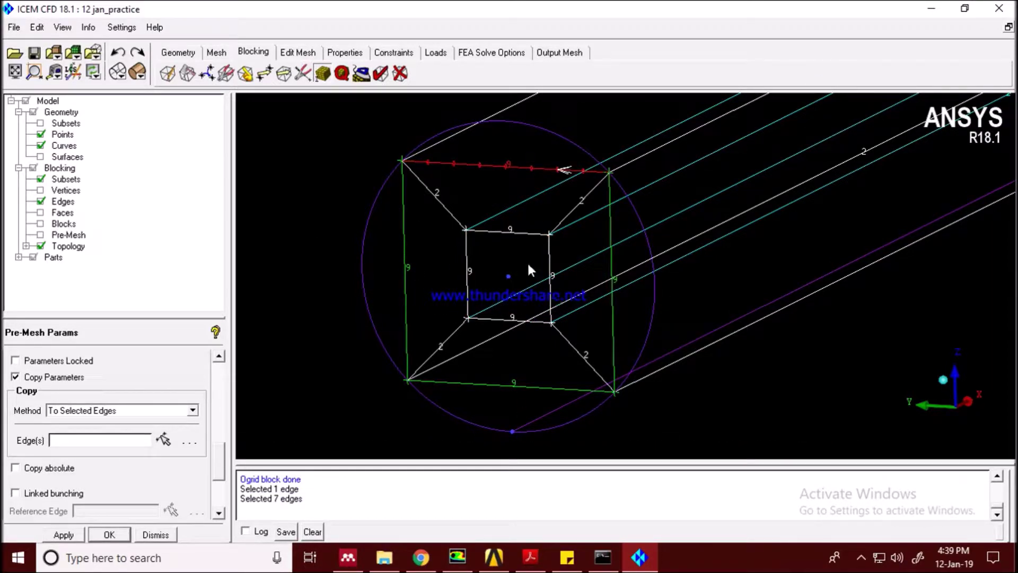
Examine the node counts on the outer and inner square edges at each cross-section along the pipe.
scroll(509, 274, down, 3)
middle_drag(592, 253, 437, 259)
scroll(617, 229, down, 1)
scroll(617, 228, down, 3)
scroll(688, 138, up, 3)
middle_drag(688, 139, 632, 296)
scroll(631, 295, up, 4)
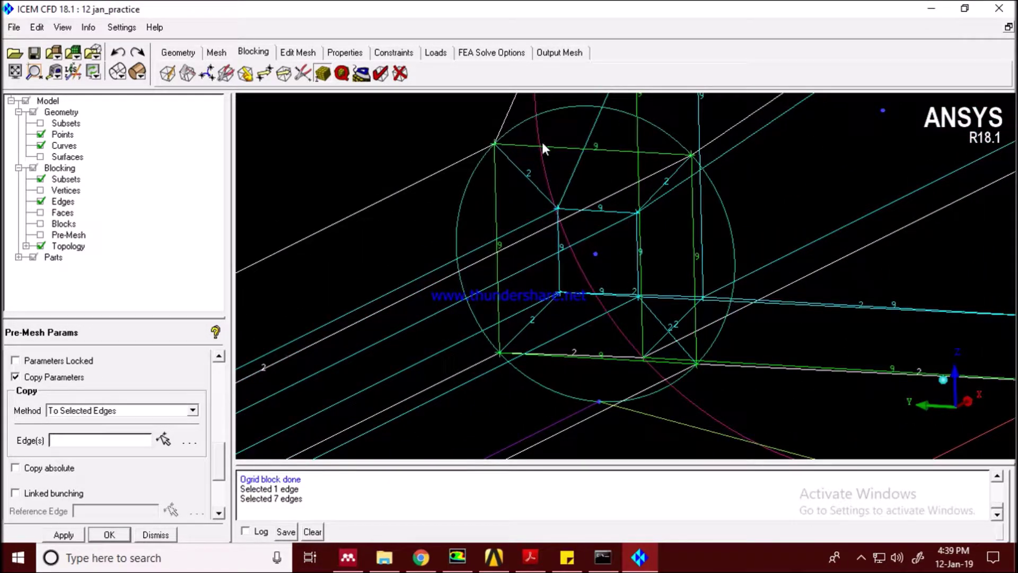
scroll(497, 290, down, 6)
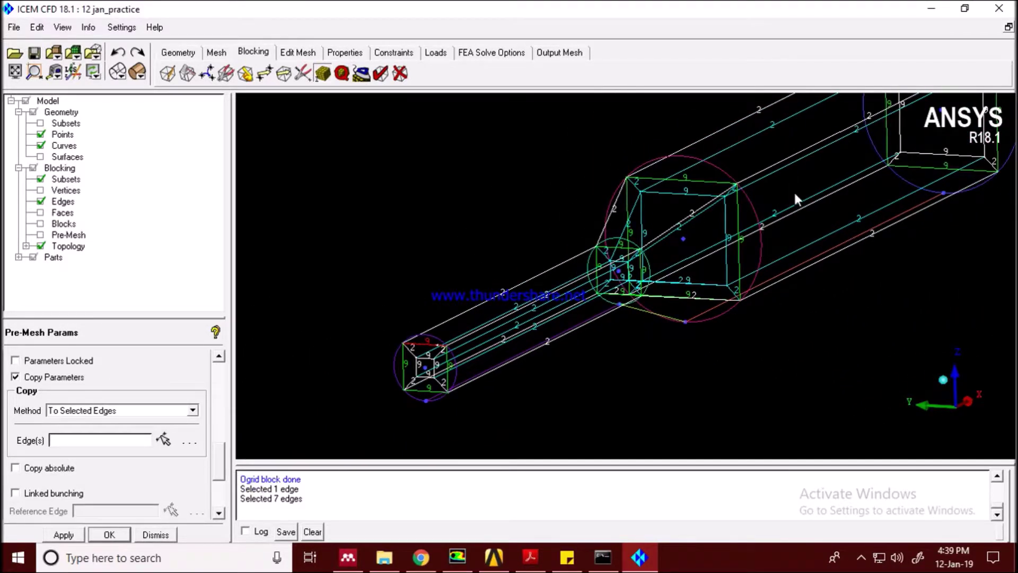
middle_drag(794, 190, 638, 256)
scroll(623, 268, up, 4)
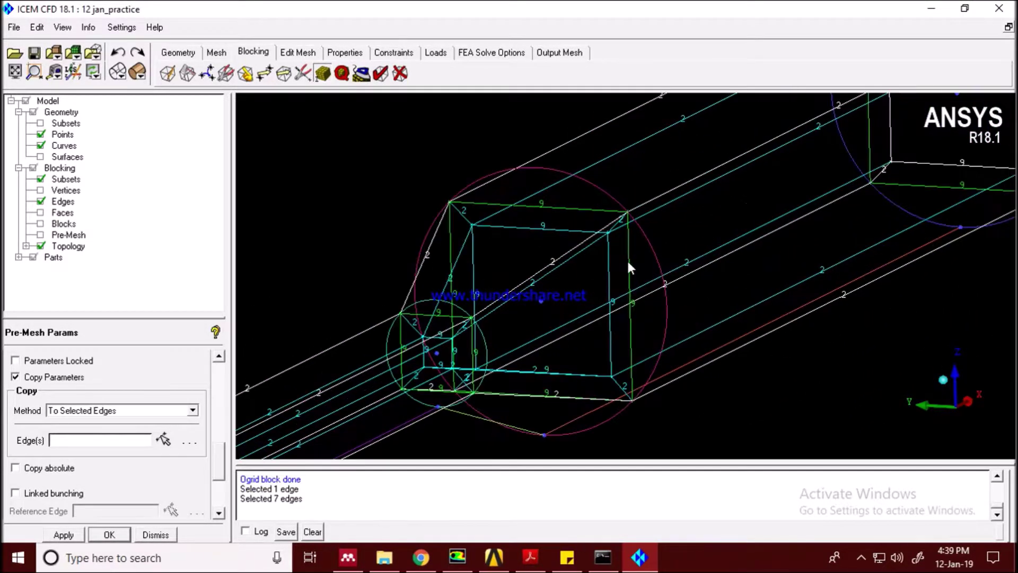
scroll(627, 259, down, 5)
scroll(794, 198, up, 2)
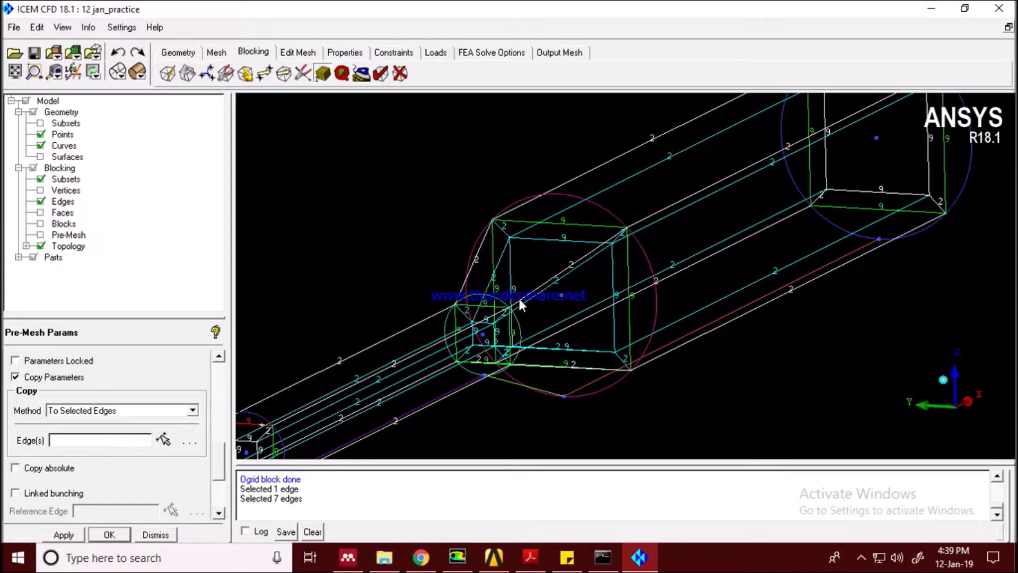
scroll(393, 357, up, 2)
middle_drag(393, 356, 762, 165)
scroll(559, 303, up, 5)
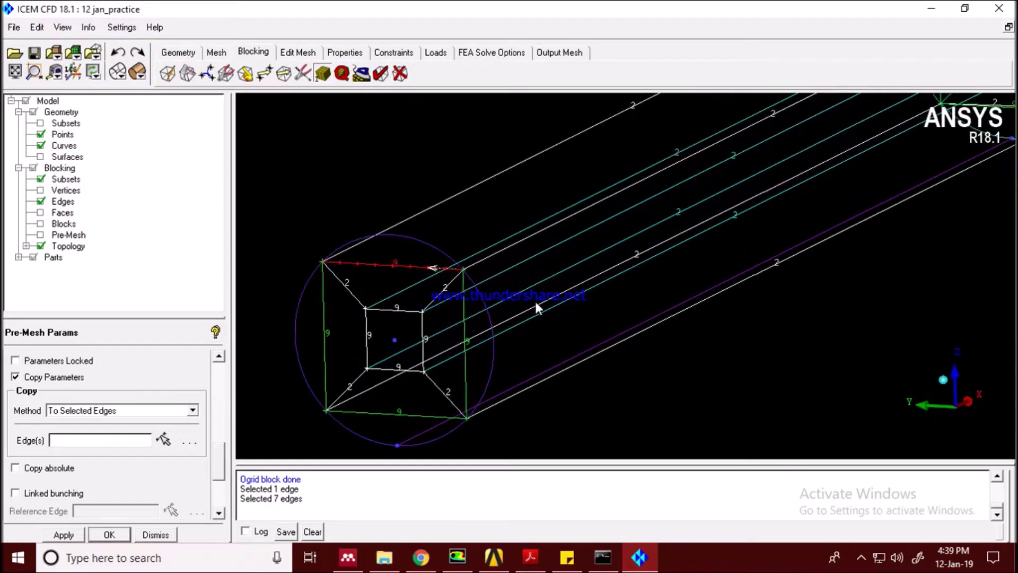
middle_drag(568, 299, 572, 296)
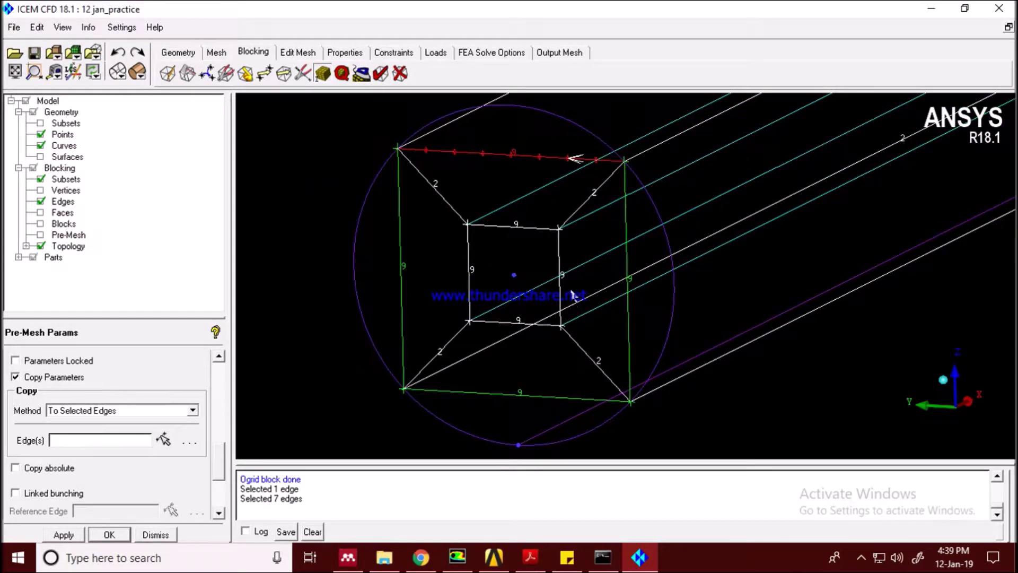
scroll(577, 287, down, 1)
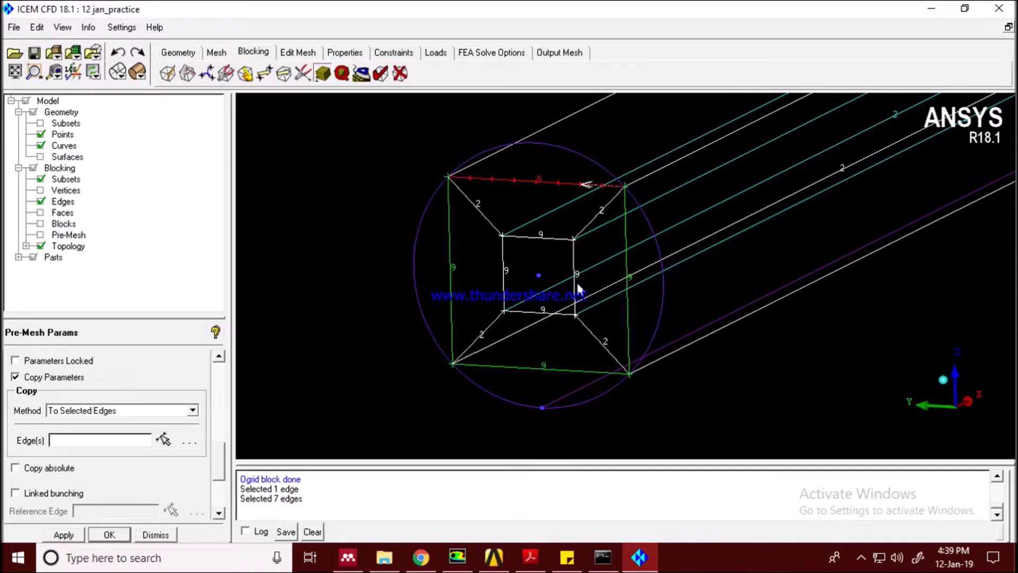
scroll(580, 284, up, 1)
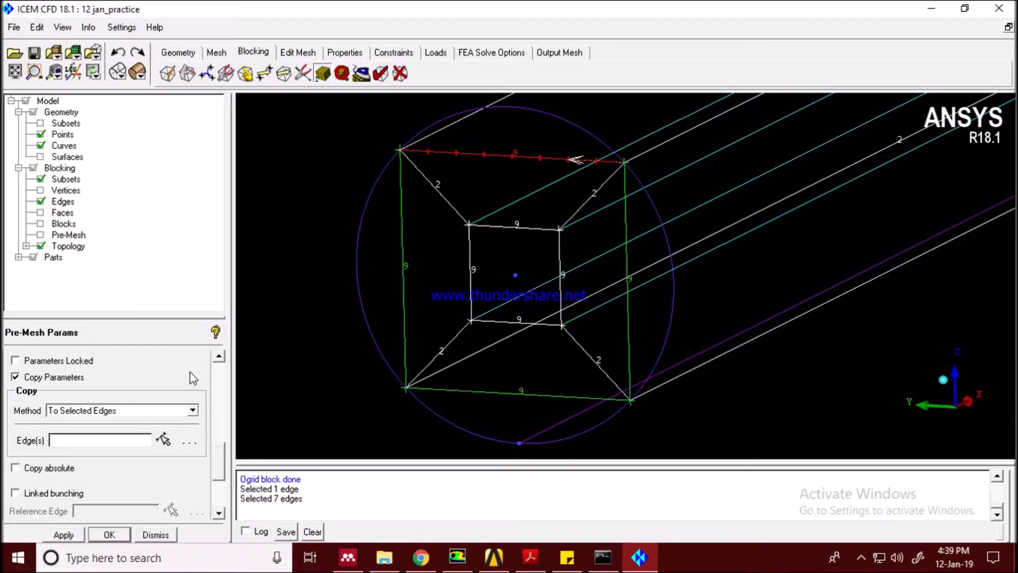
Select the upper diagonal edge joining the outer and inner squares at the narrow end and set it to 5 nodes.
drag(222, 473, 217, 372)
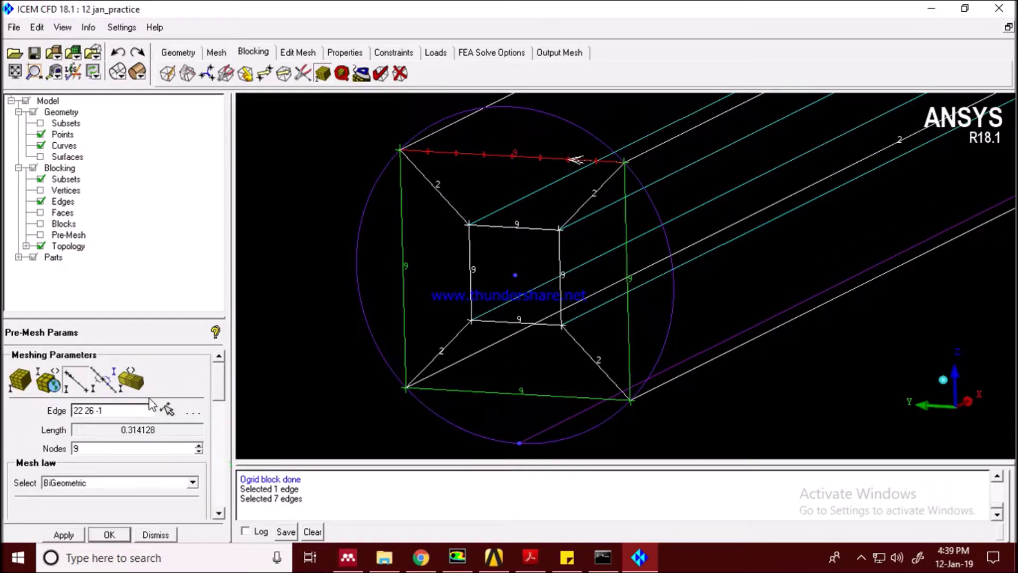
click(168, 409)
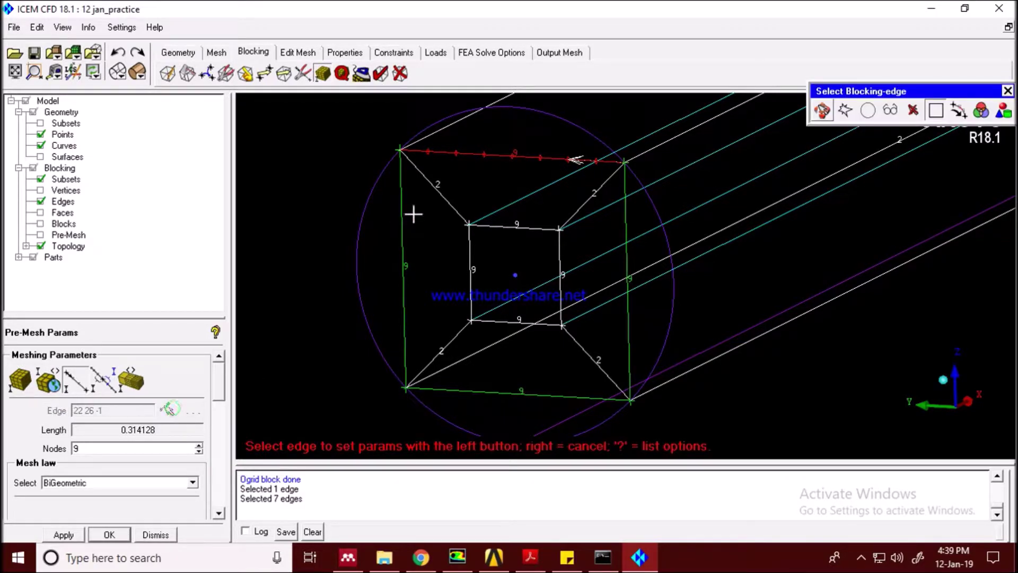
click(438, 194)
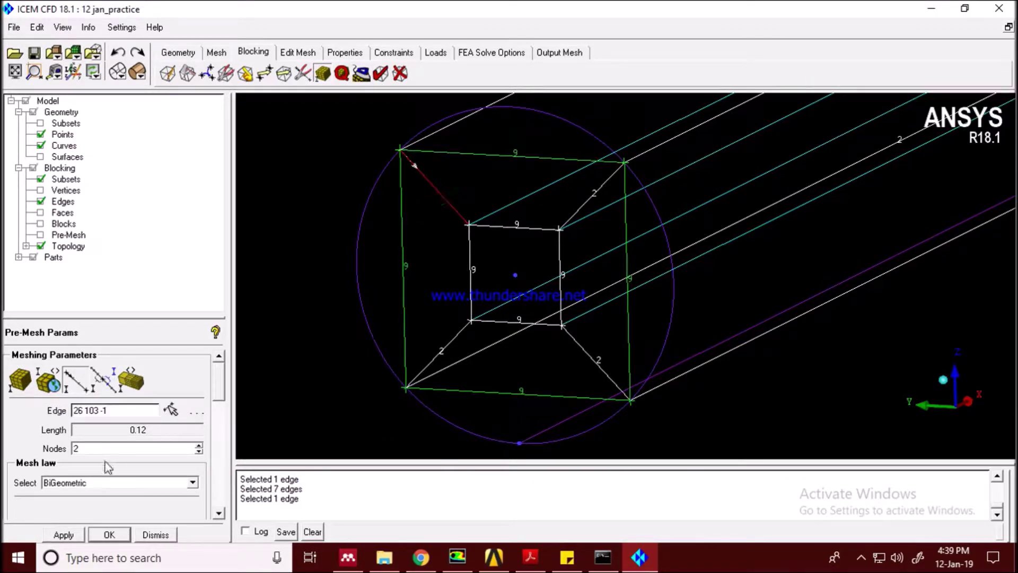
text(5)
key(Return)
Increase the diagonal edge's node count to 8 and finally to 9.
double_click(96, 451)
scroll(326, 247, up, 4)
middle_drag(418, 270, 565, 329)
scroll(427, 176, up, 4)
middle_drag(441, 213, 518, 285)
scroll(513, 283, down, 1)
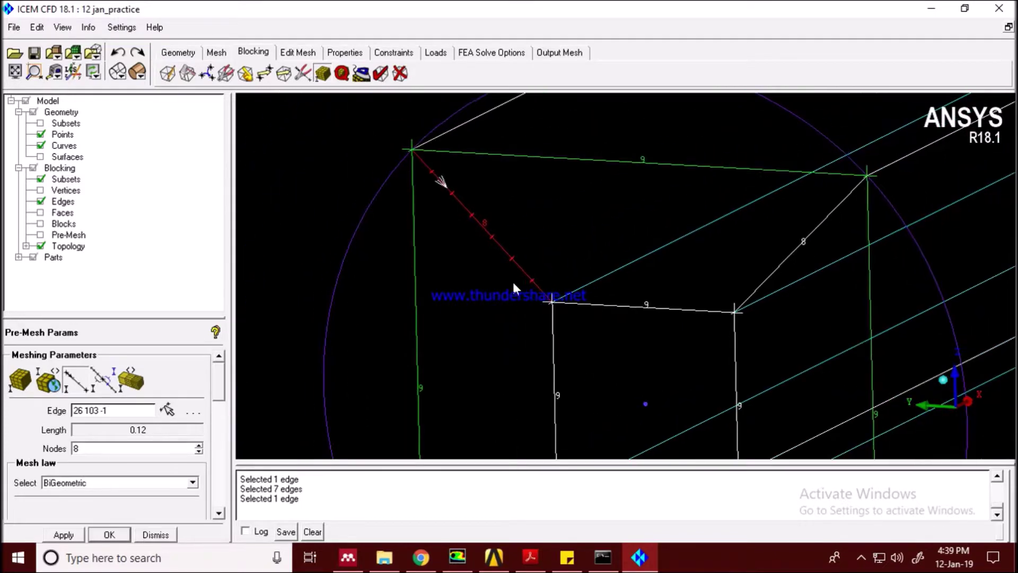
double_click(93, 449)
text(9)
key(Return)
Review the diagonal edge's spacing values and examine the node counts on all cross-sections from the narrow end to the wide end.
drag(220, 387, 223, 430)
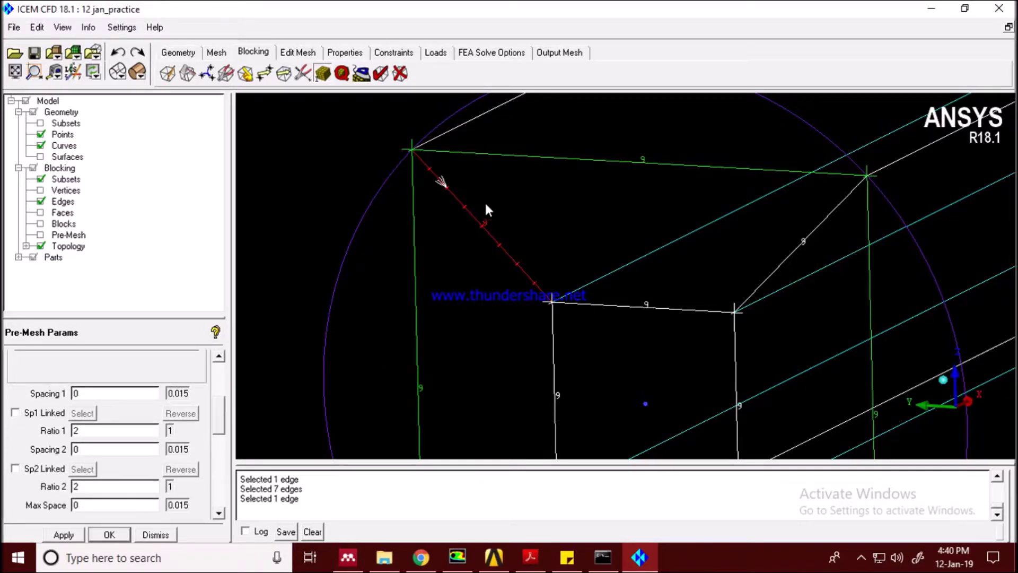
scroll(487, 201, down, 5)
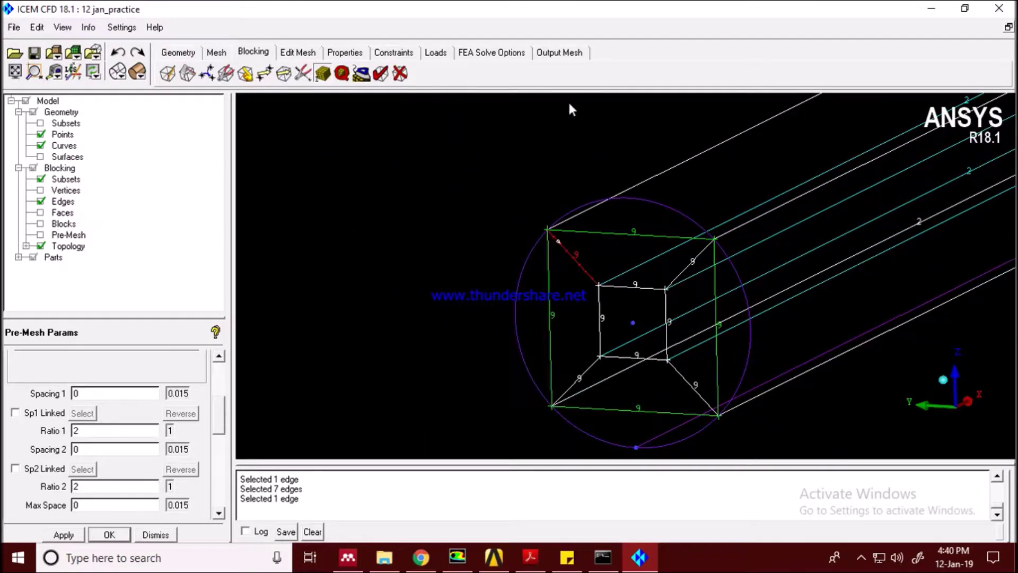
middle_drag(620, 321, 397, 485)
middle_drag(866, 177, 604, 324)
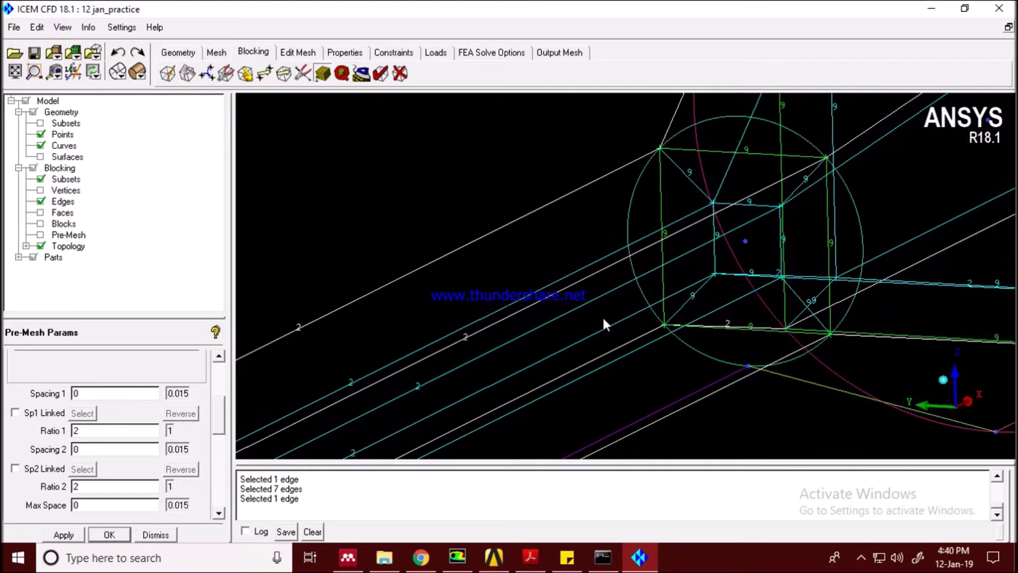
scroll(603, 316, down, 5)
middle_drag(841, 201, 727, 285)
scroll(796, 208, up, 3)
middle_drag(796, 208, 534, 301)
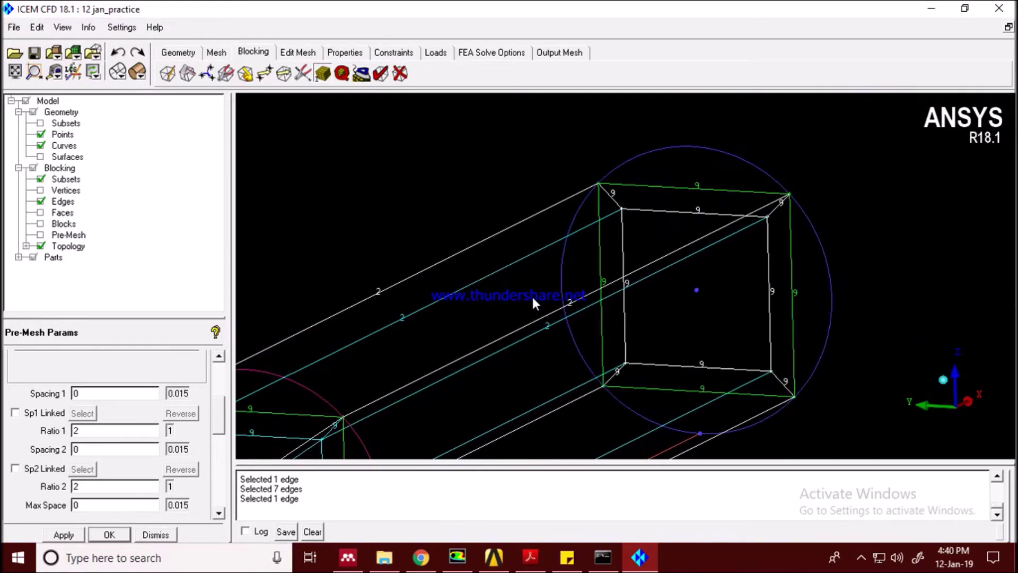
scroll(536, 297, down, 5)
middle_drag(675, 266, 825, 176)
scroll(508, 342, up, 5)
middle_drag(508, 342, 700, 204)
scroll(572, 285, up, 3)
middle_drag(564, 284, 718, 245)
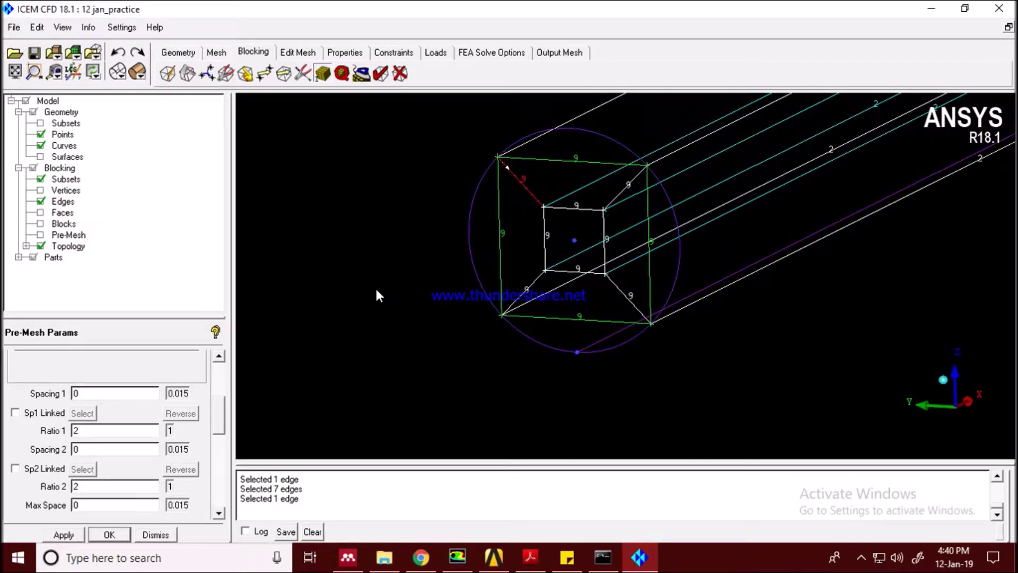
scroll(779, 216, down, 2)
middle_drag(753, 227, 477, 390)
scroll(496, 339, down, 2)
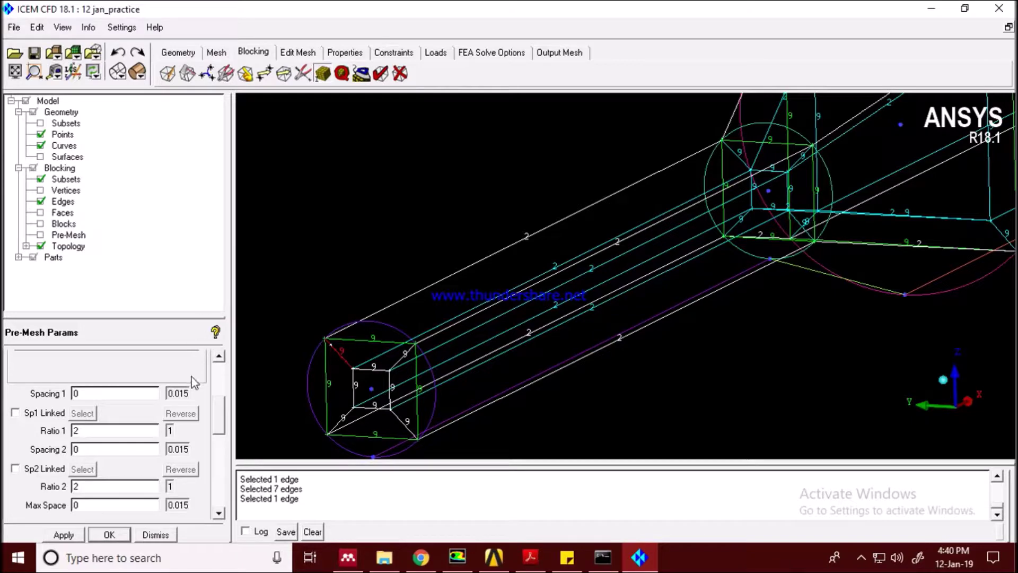
Select the upper lengthwise edge of the narrow pipe section and set its node count to 20.
scroll(193, 381, up, 5)
click(167, 408)
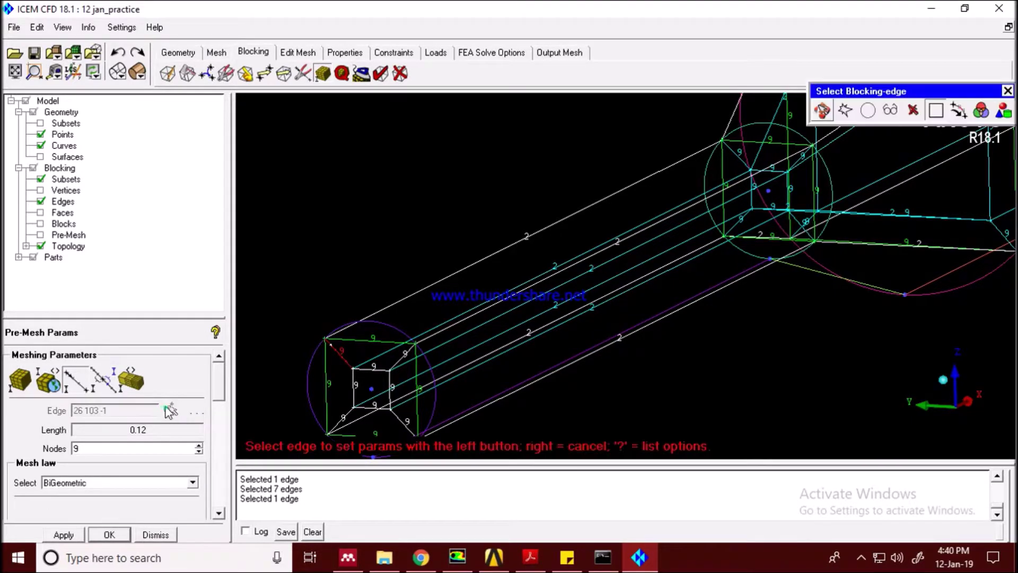
click(522, 241)
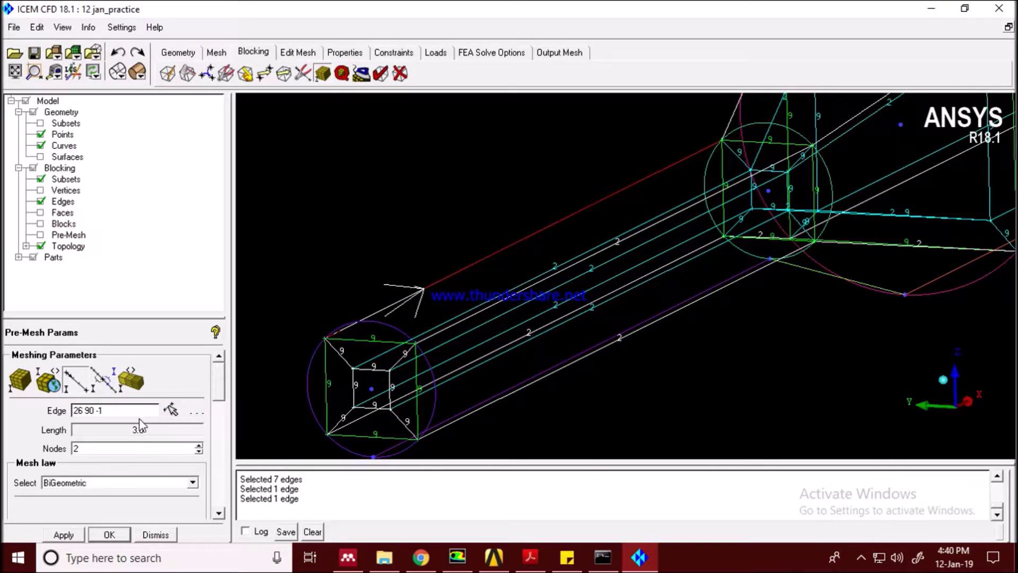
double_click(116, 448)
key(Return)
drag(601, 300, 659, 311)
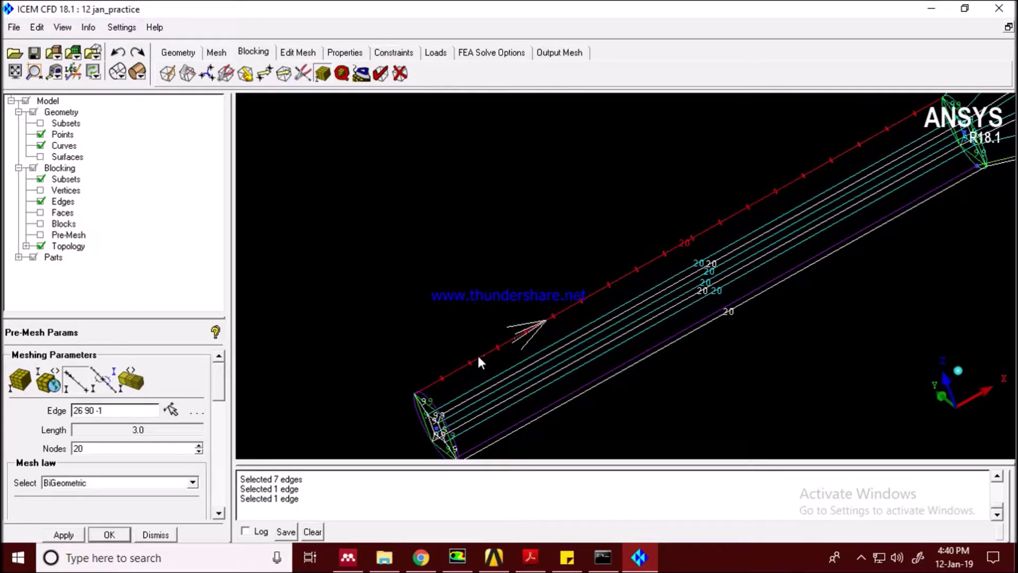
Increase the narrow section's lengthwise node count to 30, 31 and finally 33.
click(84, 445)
double_click(84, 445)
text(30)
key(Return)
click(103, 452)
text(1)
key(Return)
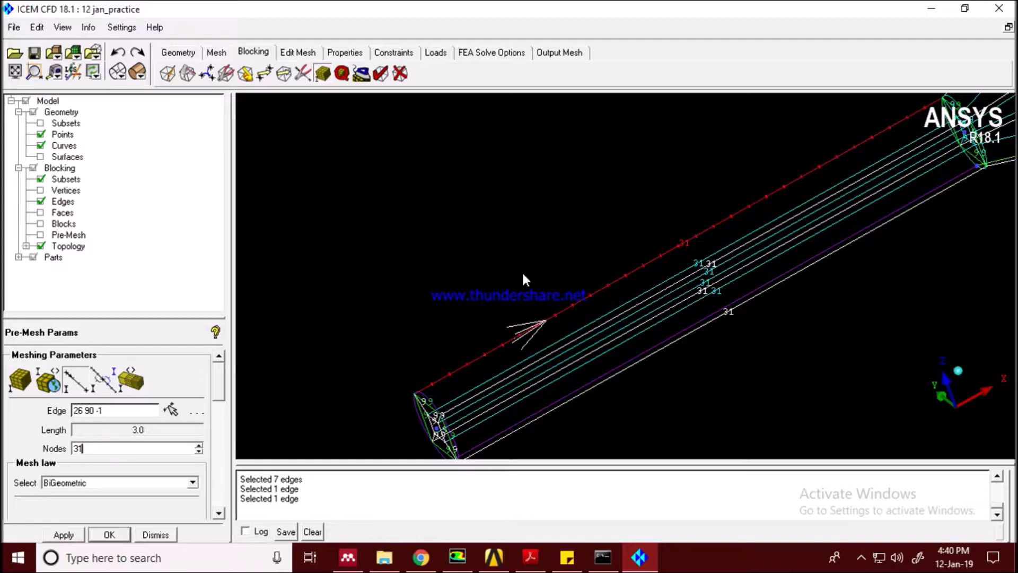
click(95, 448)
key(BackSpace)
text(3)
key(Return)
Select the upper lengthwise edge of the conical transition and set its node count to 15.
scroll(472, 317, down, 3)
middle_drag(741, 217, 503, 277)
scroll(597, 228, up, 2)
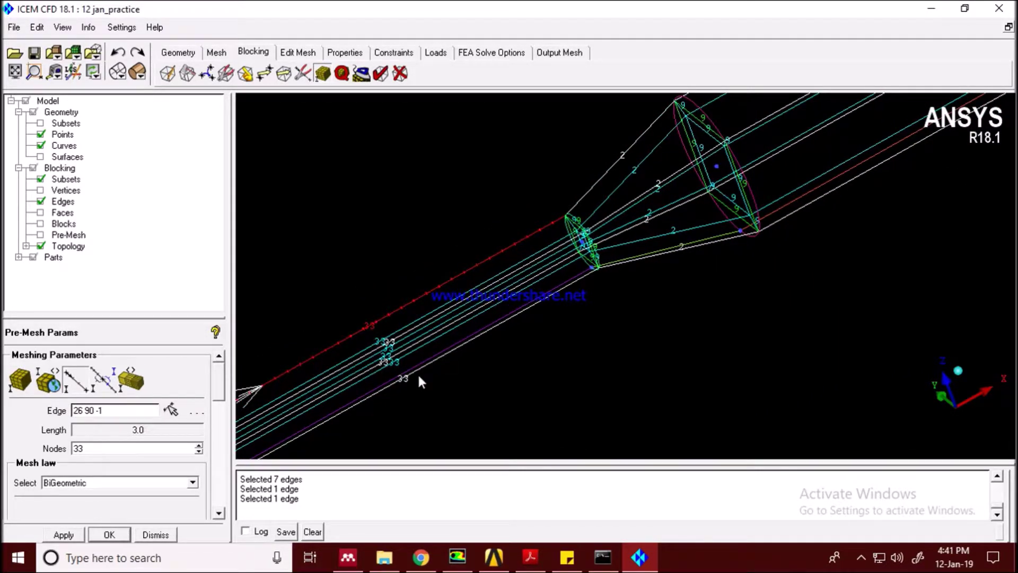
middle_drag(652, 198, 601, 287)
scroll(518, 345, up, 3)
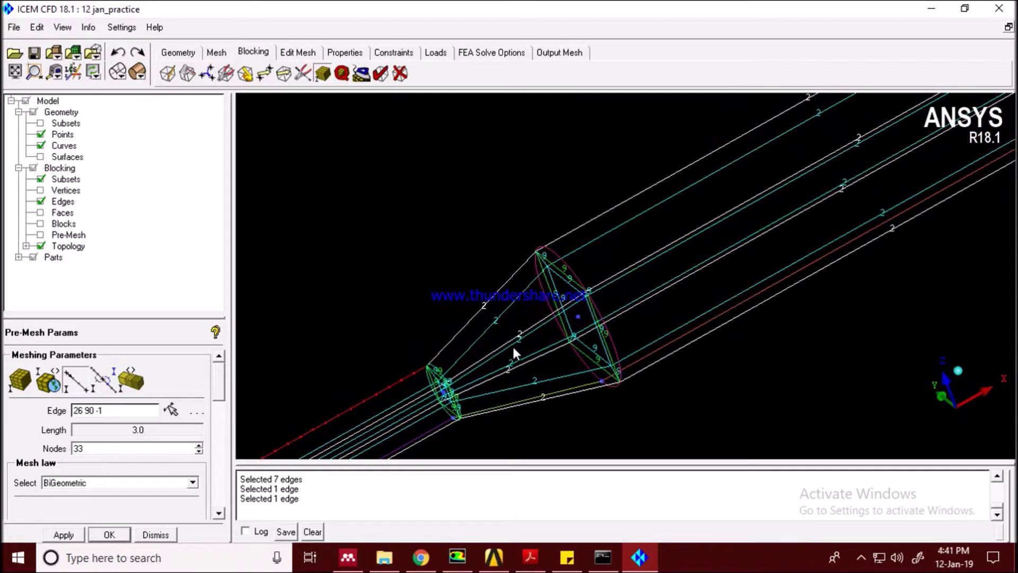
scroll(523, 274, up, 2)
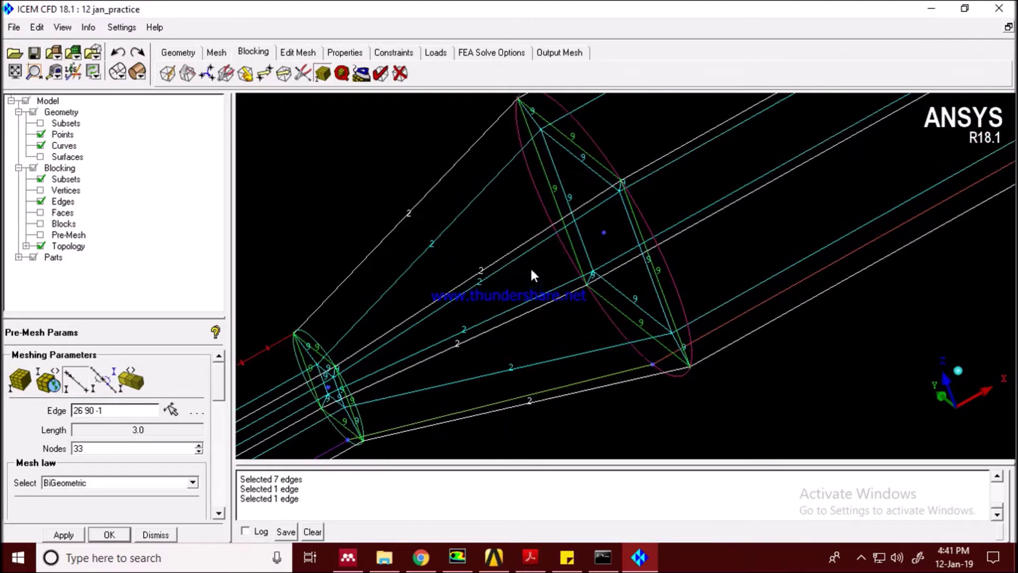
middle_drag(522, 274, 564, 250)
drag(586, 235, 528, 263)
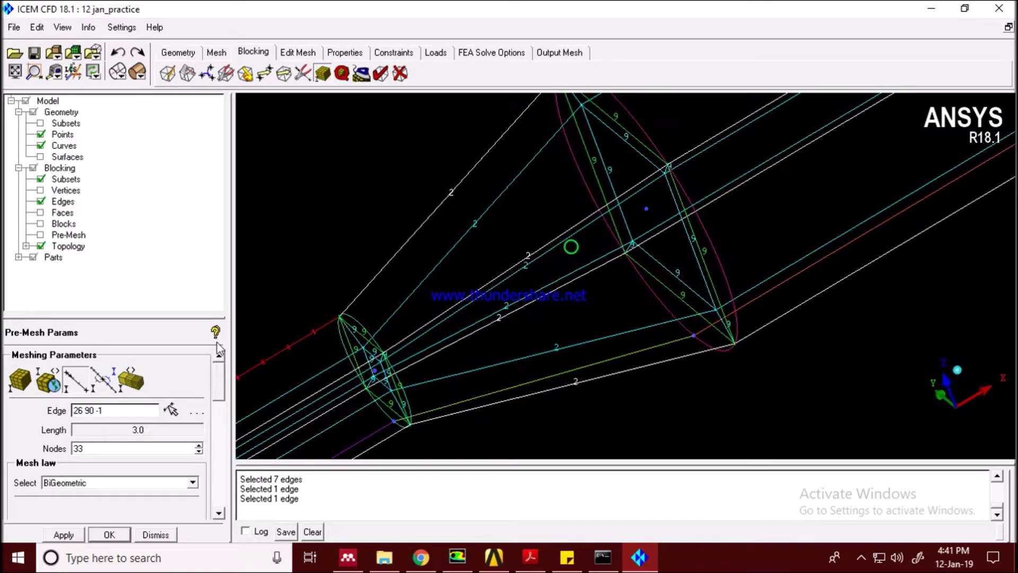
click(171, 409)
click(414, 233)
double_click(97, 448)
text(15)
key(Return)
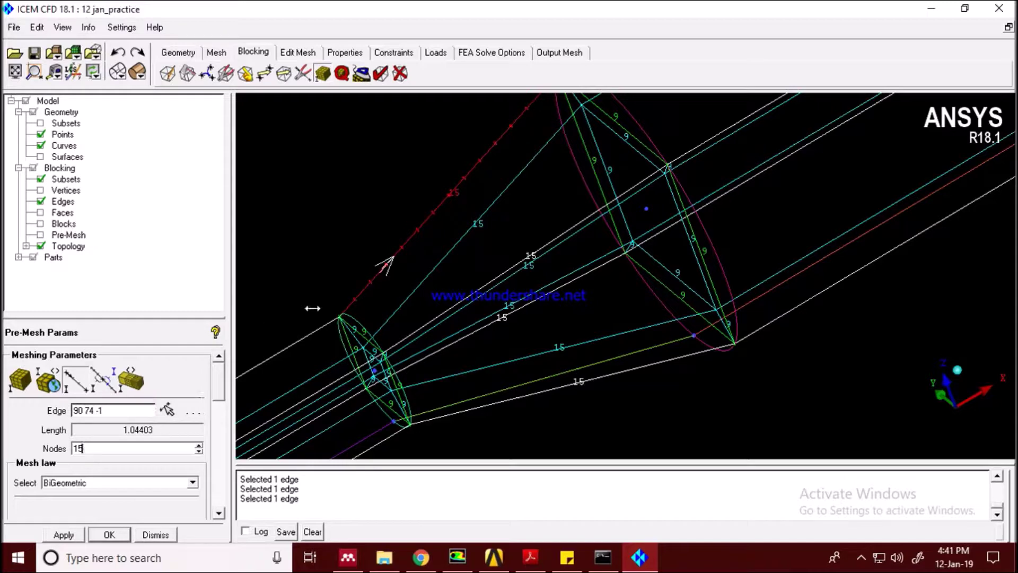
Increase the conical transition edge's node count to 16.
scroll(410, 284, down, 3)
scroll(492, 259, up, 3)
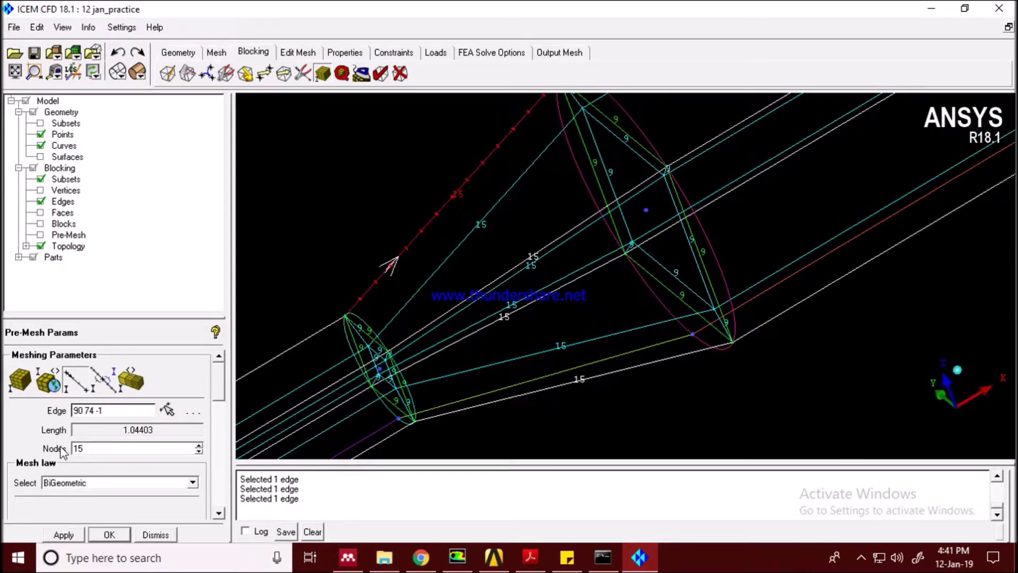
click(91, 450)
key(BackSpace)
text(6)
key(Return)
Select the upper lengthwise edge of the wide pipe section and set its node count to 35.
middle_drag(617, 269, 456, 425)
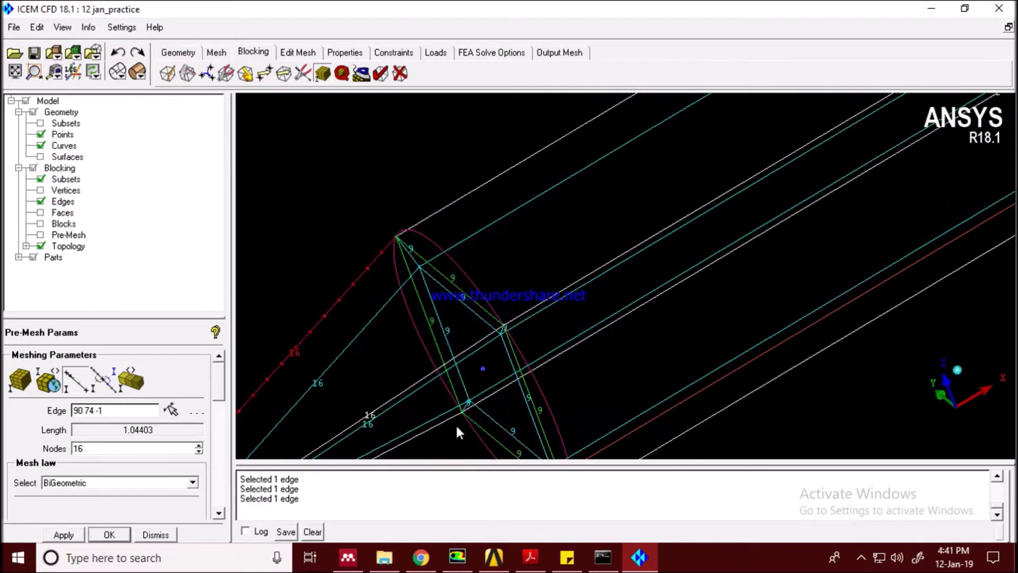
scroll(752, 176, down, 3)
middle_drag(595, 253, 478, 329)
scroll(620, 297, down, 3)
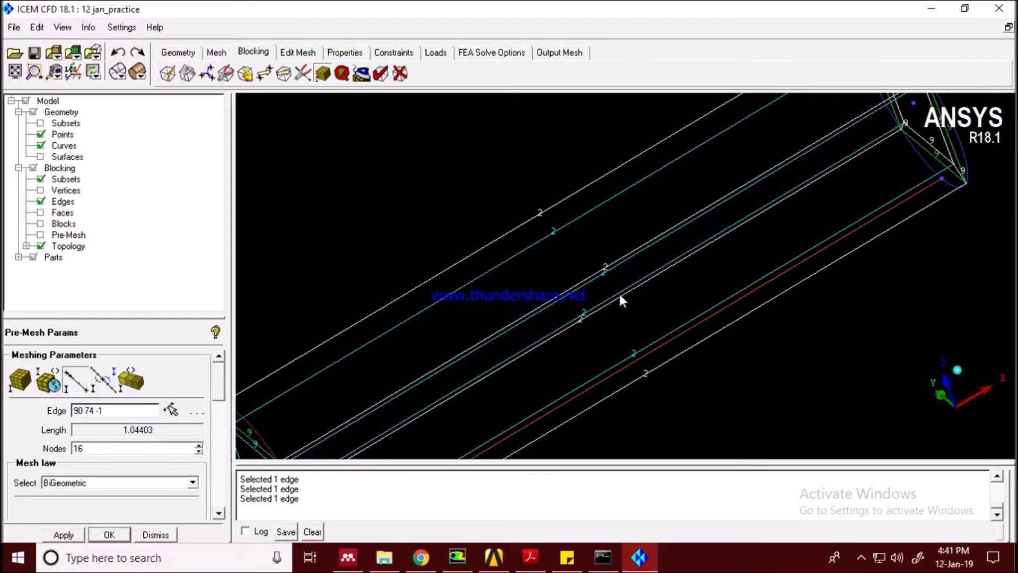
click(170, 410)
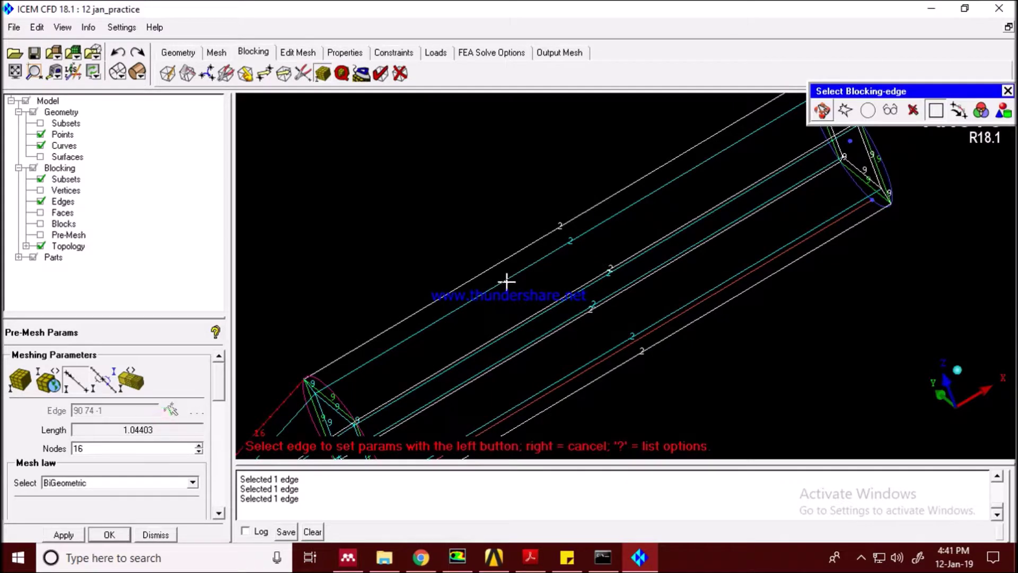
click(524, 247)
double_click(110, 445)
text(35)
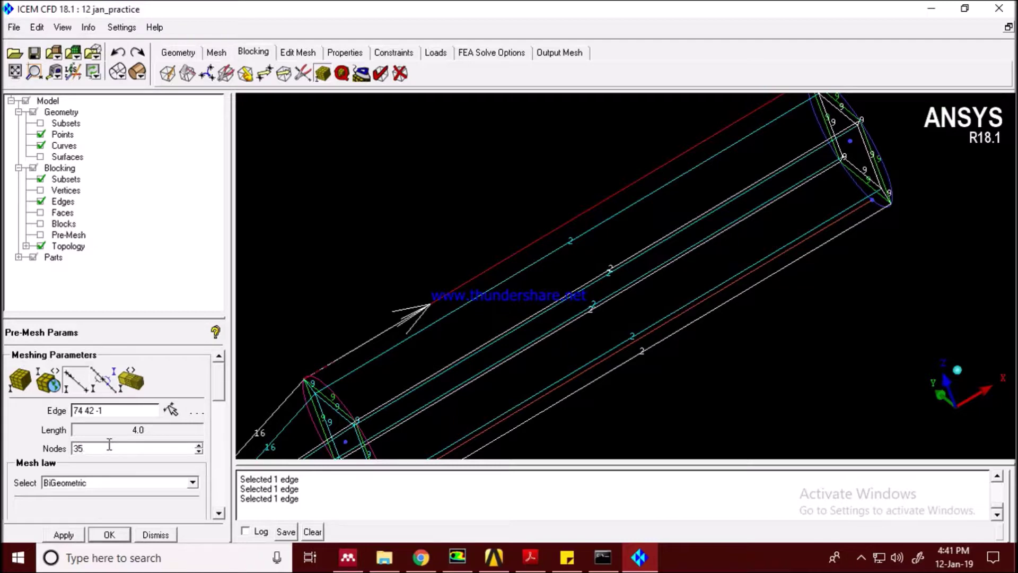
key(Return)
scroll(600, 282, down, 2)
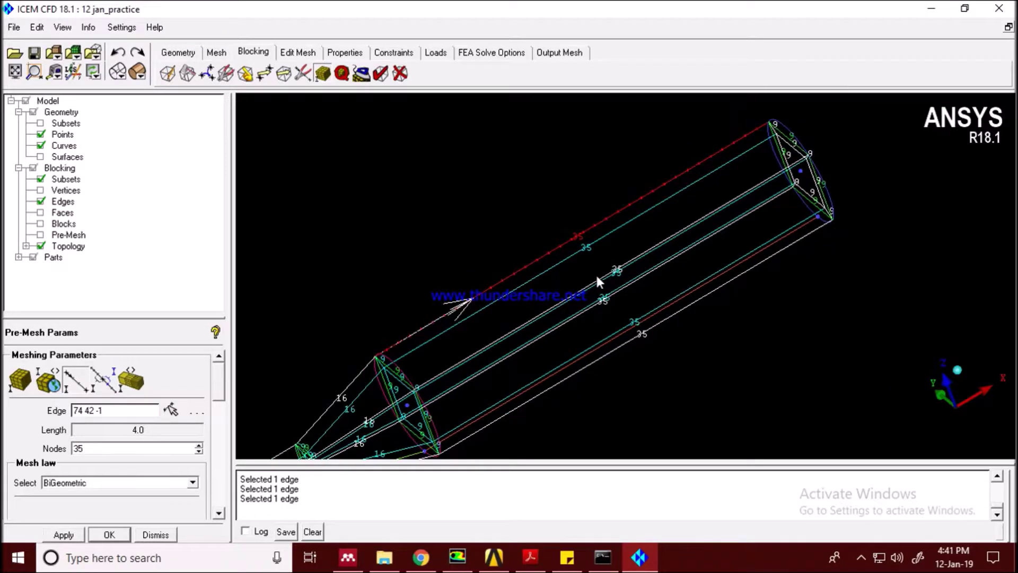
Reduce the wide section's lengthwise node count to 34 and apply it.
middle_drag(567, 276, 514, 264)
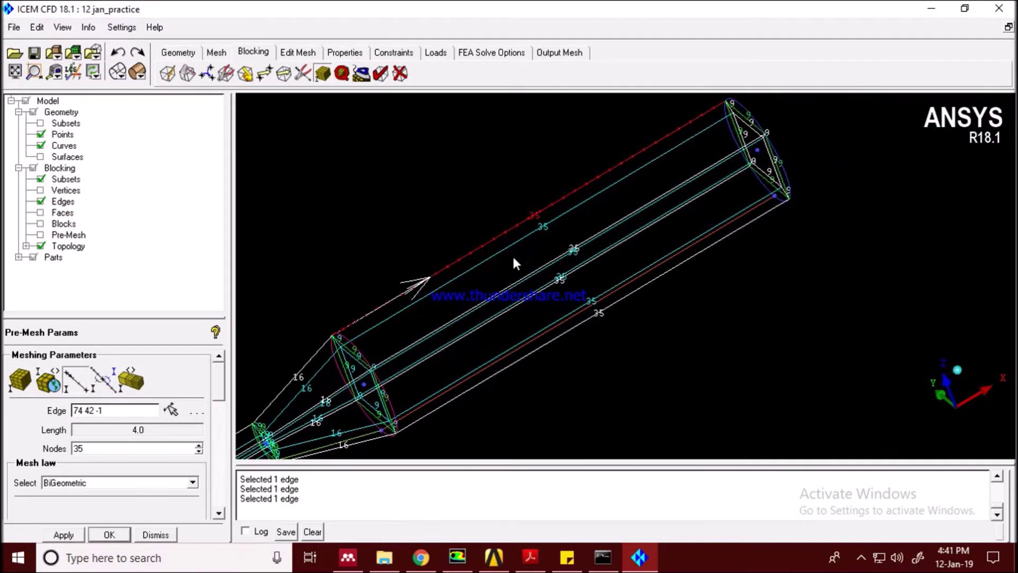
click(99, 449)
key(BackSpace)
text(4)
click(64, 534)
scroll(525, 330, down, 5)
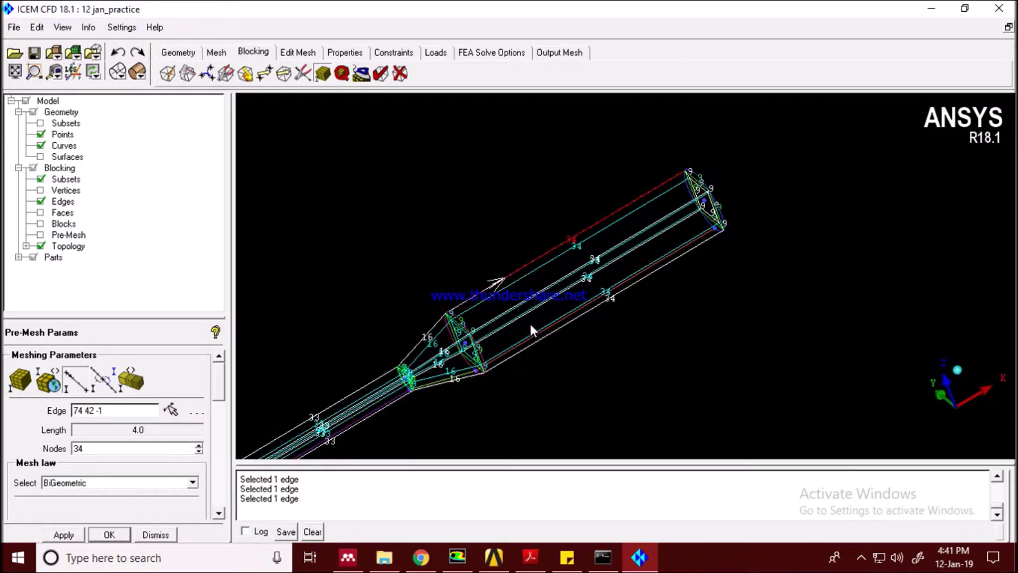
Compute and show the pre-mesh for the whole pipe, displayed as shaded solid with mesh lines.
drag(539, 314, 713, 211)
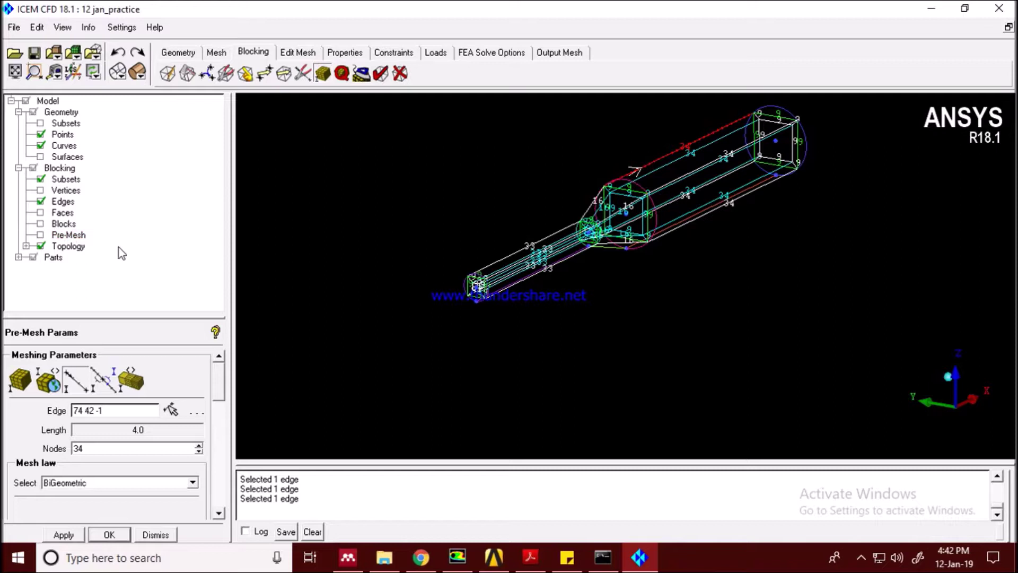
click(40, 235)
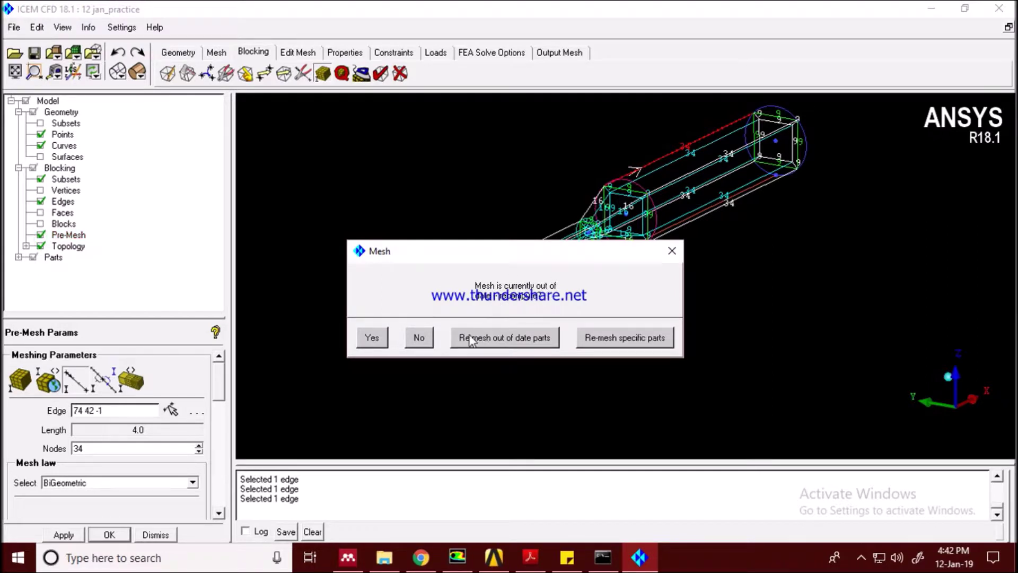
click(363, 344)
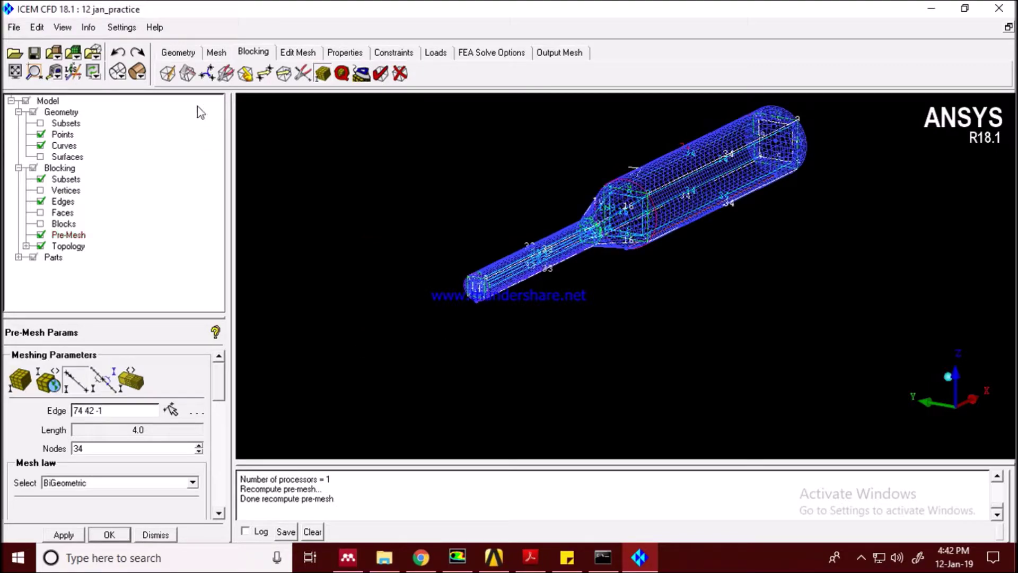
click(136, 72)
Examine the surface mesh spacing along the narrow section, the conical transition and the wide section.
scroll(562, 279, up, 4)
drag(597, 218, 438, 329)
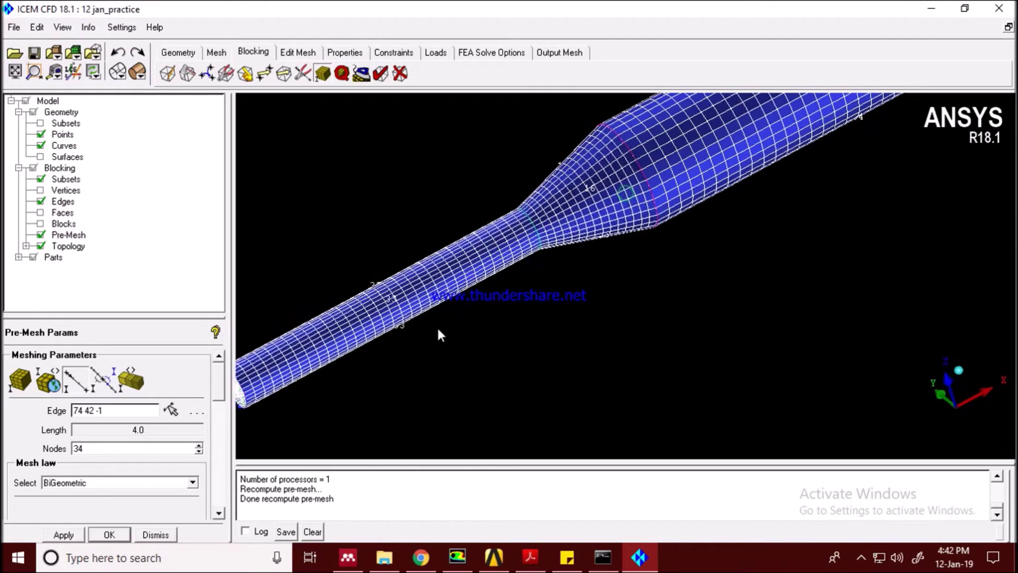
scroll(529, 281, down, 4)
middle_drag(648, 227, 566, 276)
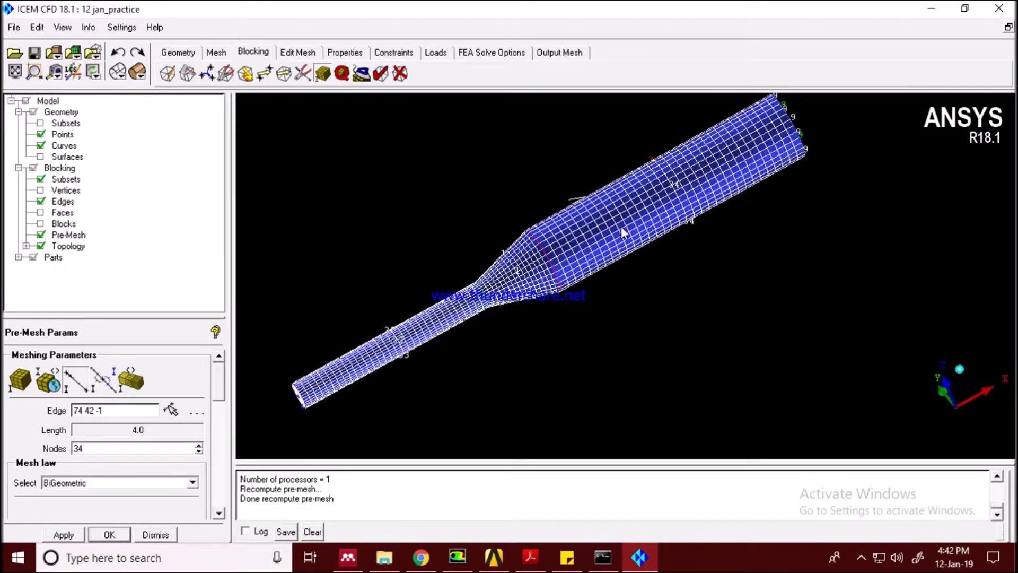
scroll(621, 227, up, 4)
middle_drag(529, 229, 789, 174)
scroll(578, 314, up, 4)
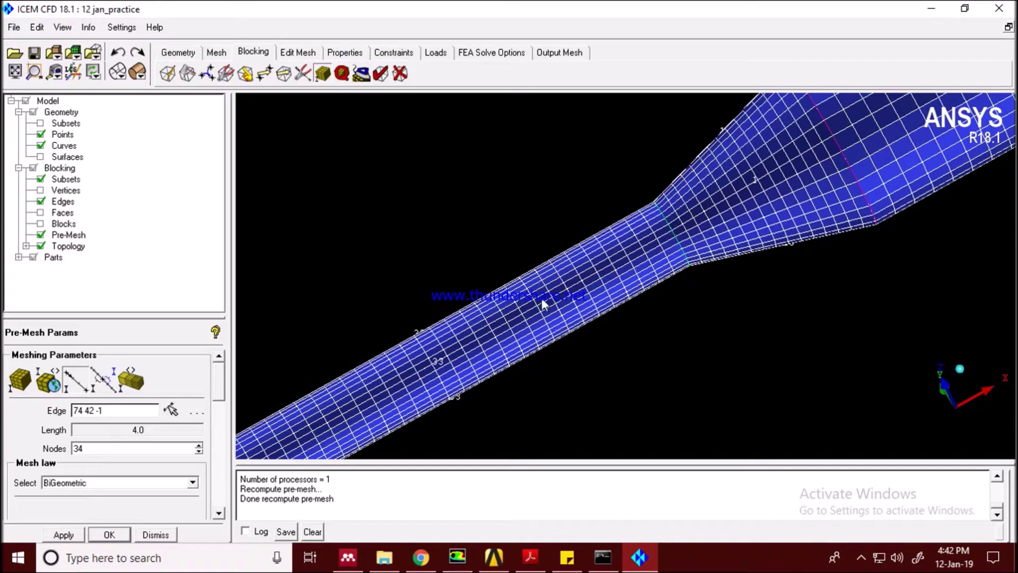
scroll(564, 304, down, 2)
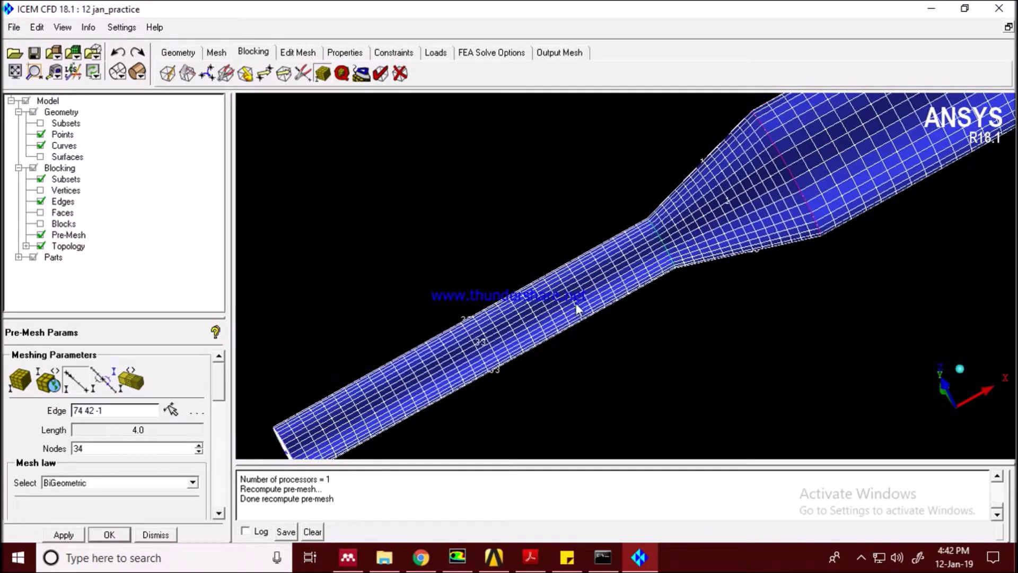
scroll(536, 327, down, 3)
scroll(533, 325, up, 3)
scroll(533, 326, up, 2)
scroll(533, 326, down, 4)
drag(583, 307, 684, 251)
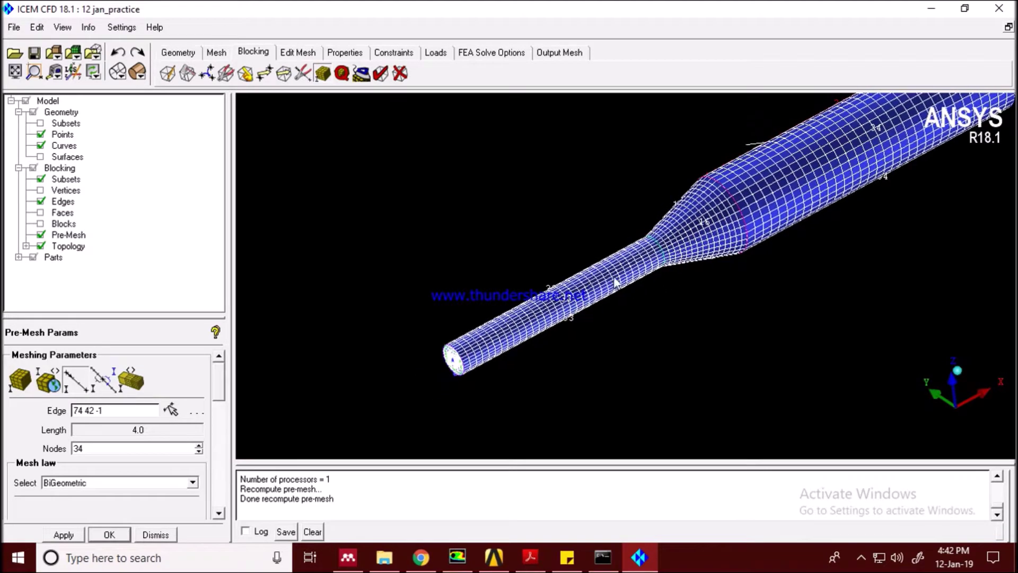
Hide the pre-mesh and set the narrow section's upper lengthwise edge to 35 nodes.
click(40, 235)
scroll(479, 298, up, 3)
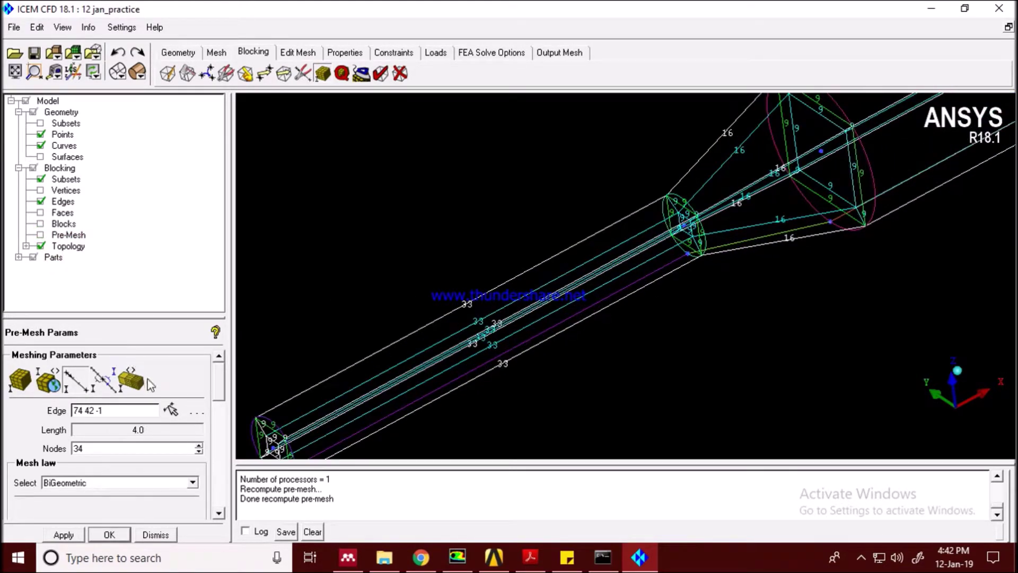
click(171, 409)
click(394, 341)
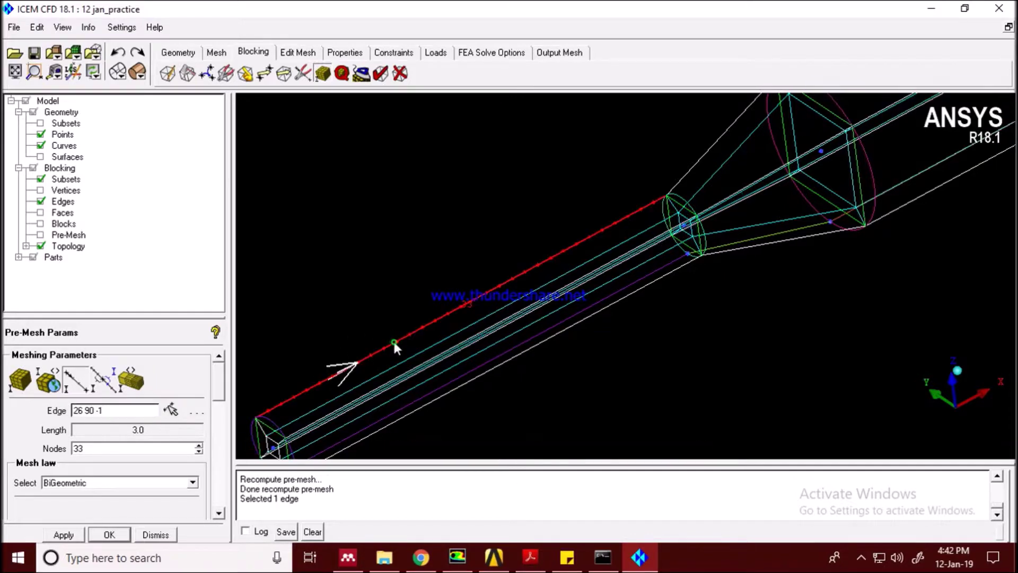
double_click(106, 448)
text(35)
key(Return)
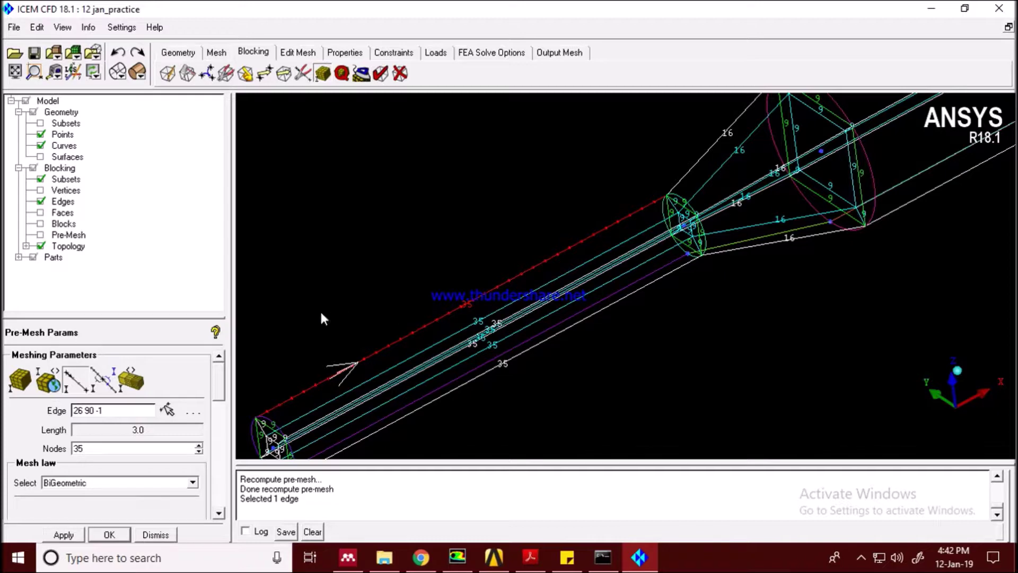
Show the pre-mesh again and recompute it with the updated node count.
click(41, 235)
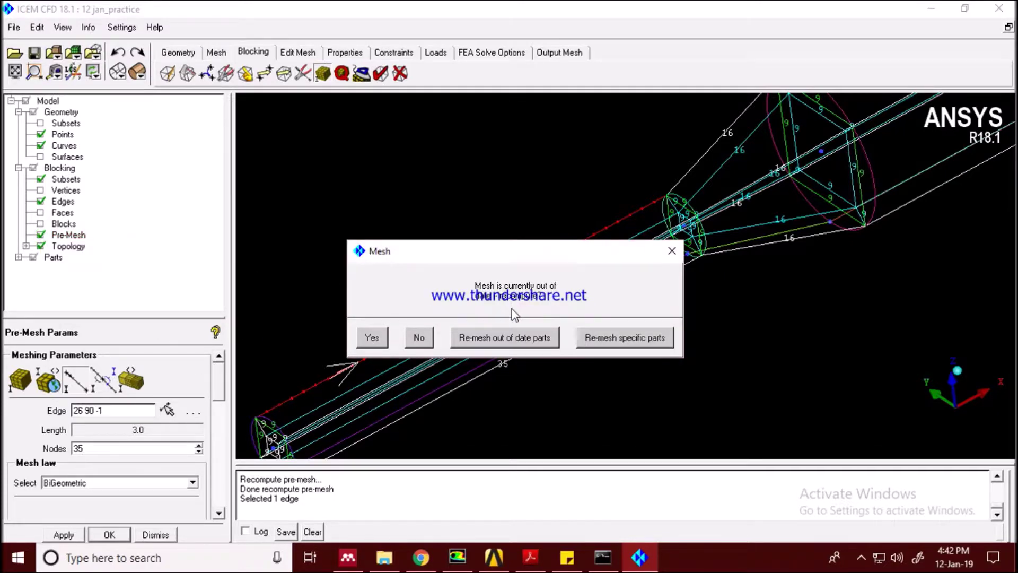
click(377, 336)
mouse_move(534, 311)
mouse_down()
mouse_move(412, 427)
mouse_move(587, 340)
mouse_move(652, 320)
mouse_move(627, 310)
mouse_move(760, 229)
mouse_up()
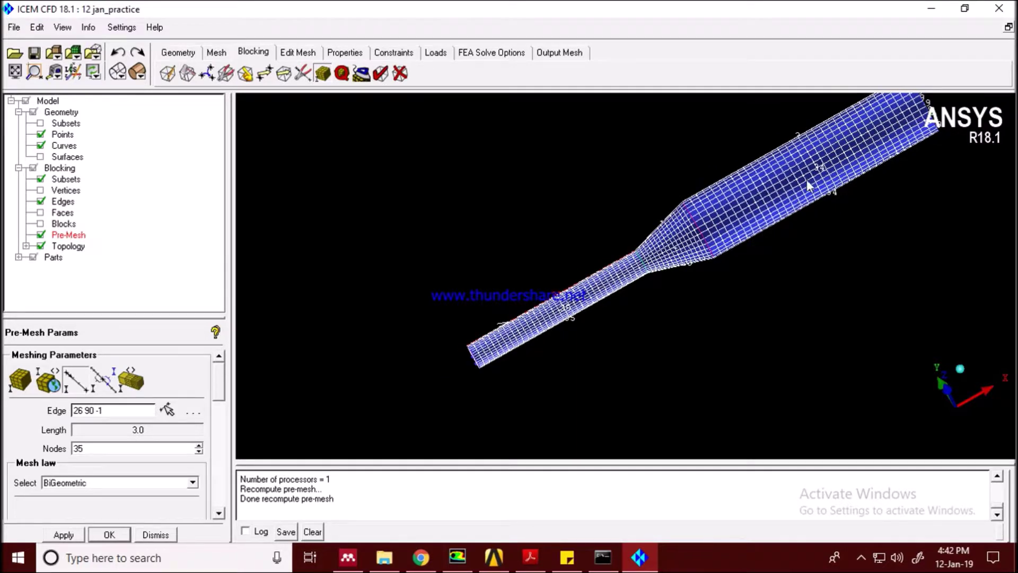
Examine the recomputed mesh along the narrow section and across the conical transition.
scroll(805, 181, down, 2)
middle_drag(805, 181, 771, 190)
scroll(697, 241, up, 1)
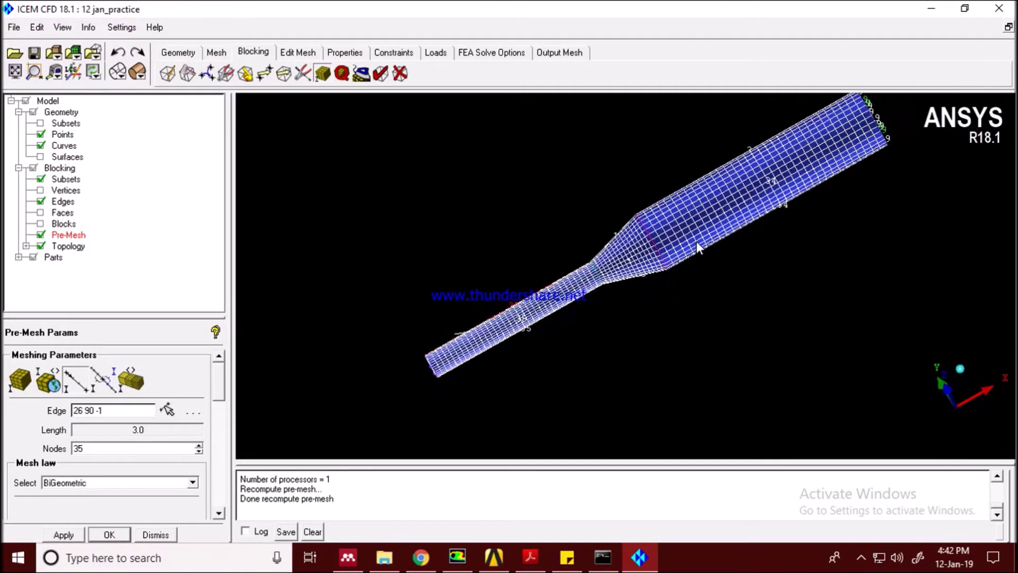
scroll(698, 245, down, 2)
scroll(696, 241, up, 5)
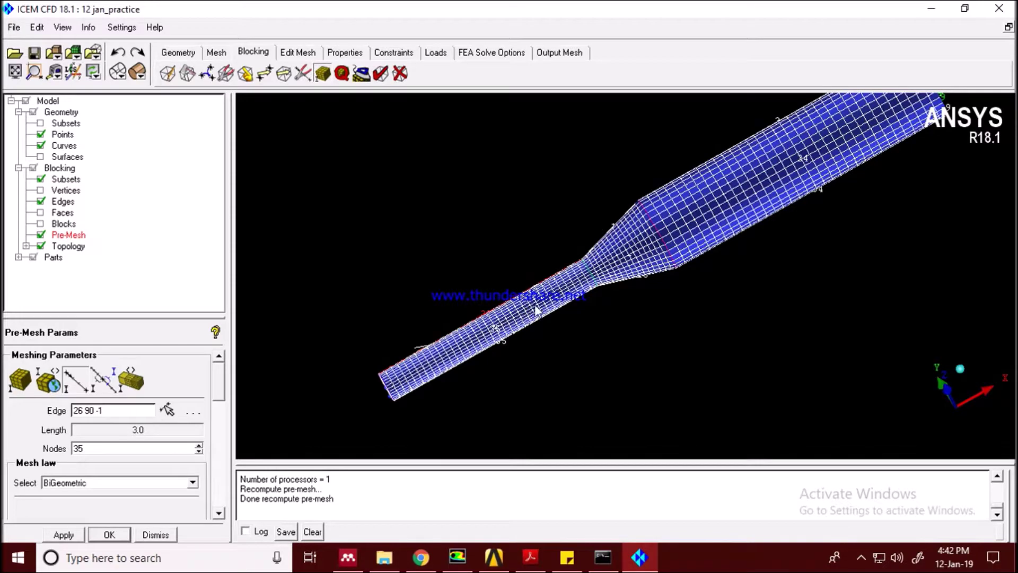
scroll(696, 241, down, 3)
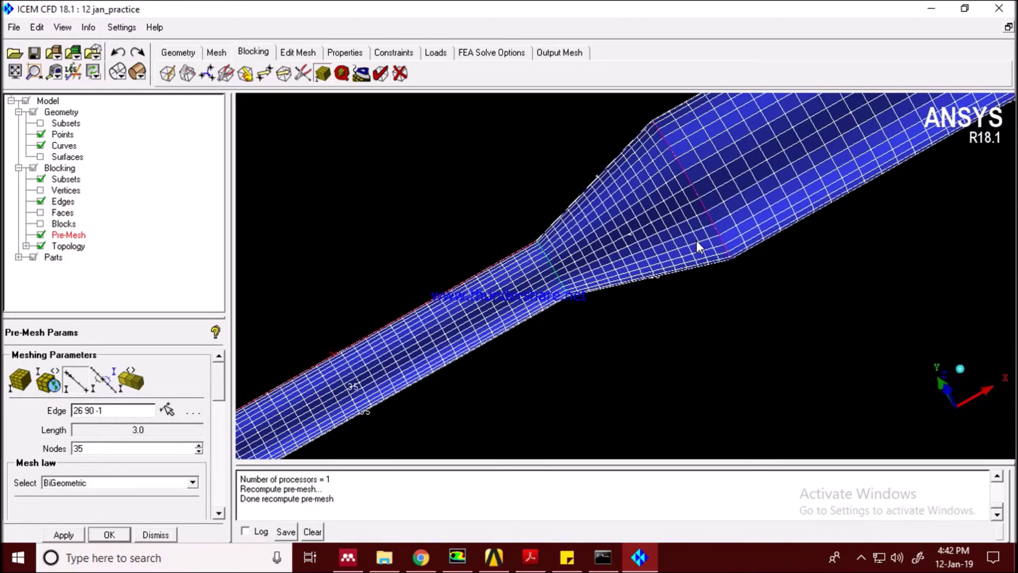
Inspect the O-grid mesh pattern on the circular face at the pipe's wide end.
drag(831, 176, 445, 368)
scroll(675, 197, up, 3)
middle_drag(729, 133, 681, 199)
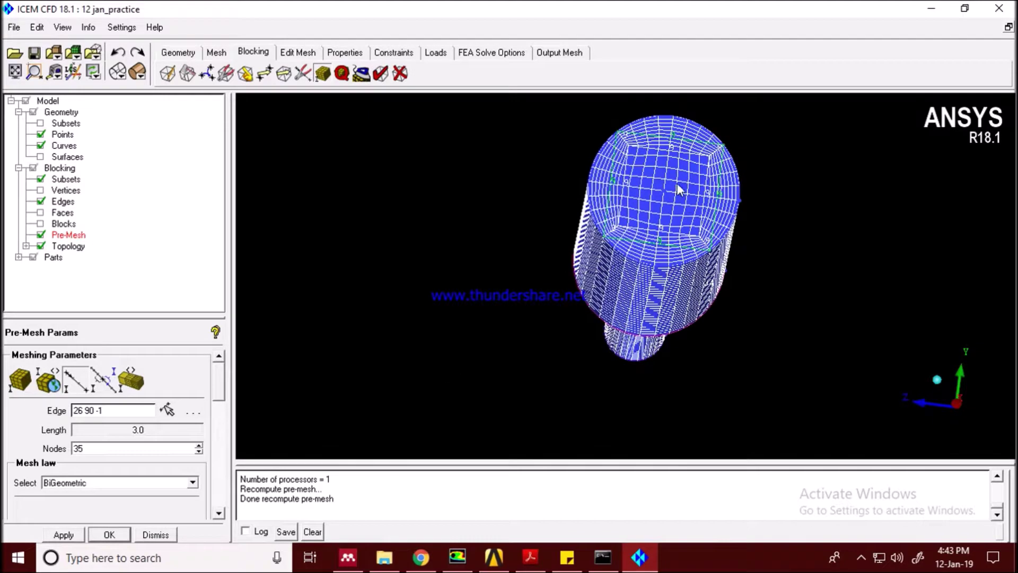
scroll(681, 173, up, 2)
drag(682, 173, 666, 234)
scroll(666, 234, up, 3)
scroll(666, 235, up, 2)
middle_drag(666, 234, 670, 203)
drag(661, 208, 619, 229)
scroll(617, 230, down, 6)
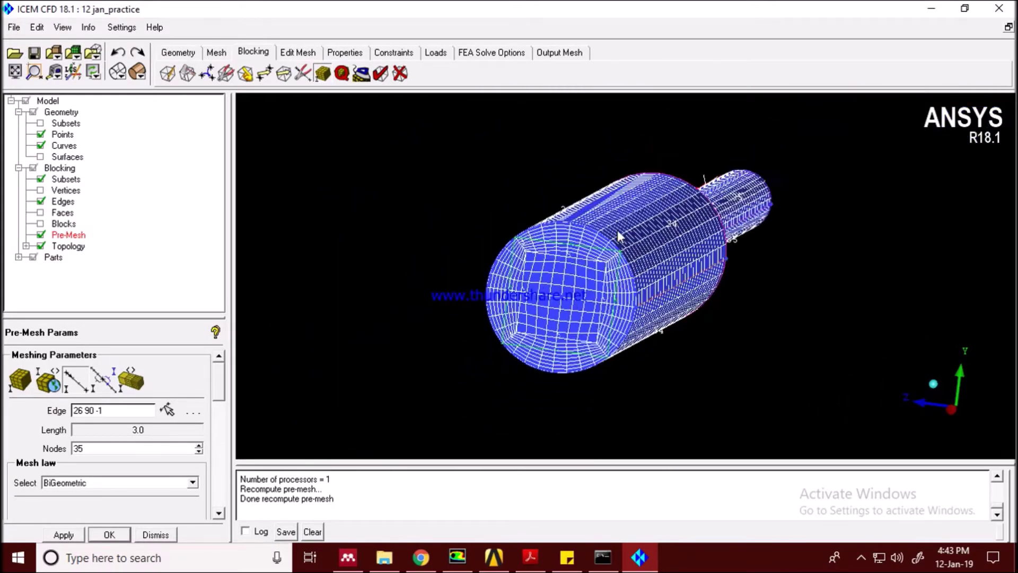
Examine the O-grid mesh pattern on the narrow end's circular face and along the adjoining narrow section.
drag(771, 211, 583, 265)
scroll(424, 282, up, 5)
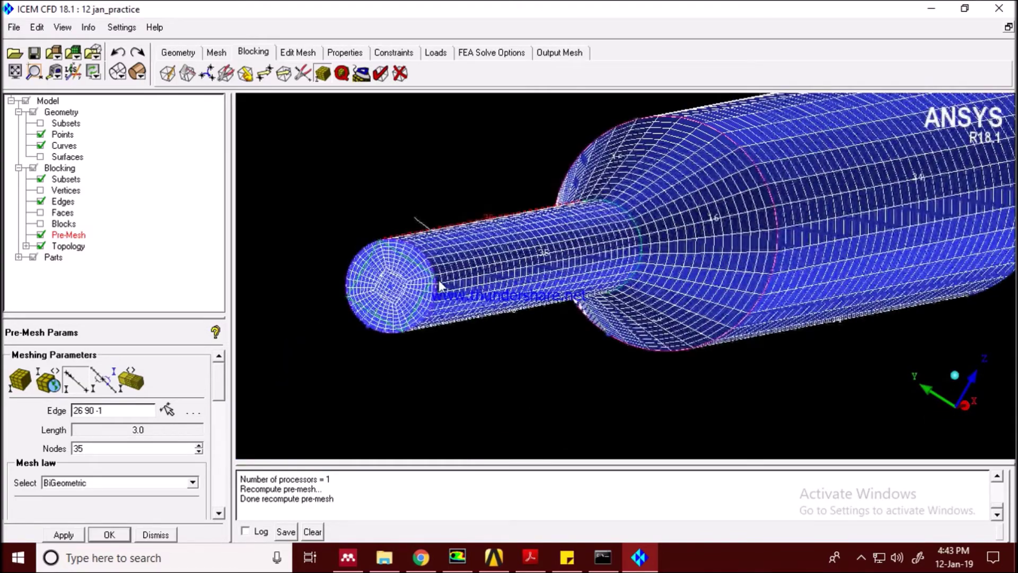
scroll(608, 219, up, 3)
drag(734, 184, 485, 241)
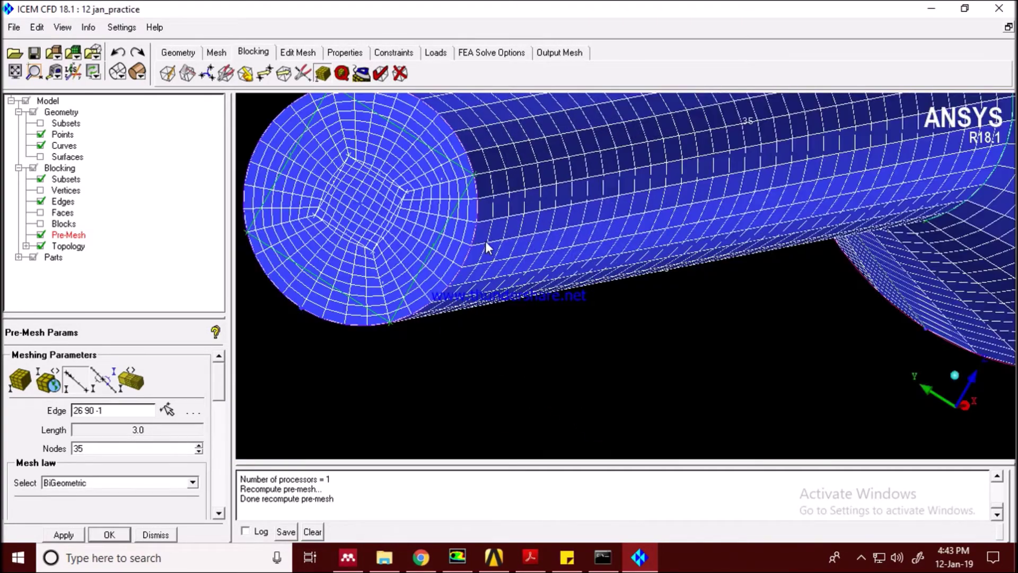
drag(413, 212, 611, 231)
scroll(611, 230, down, 1)
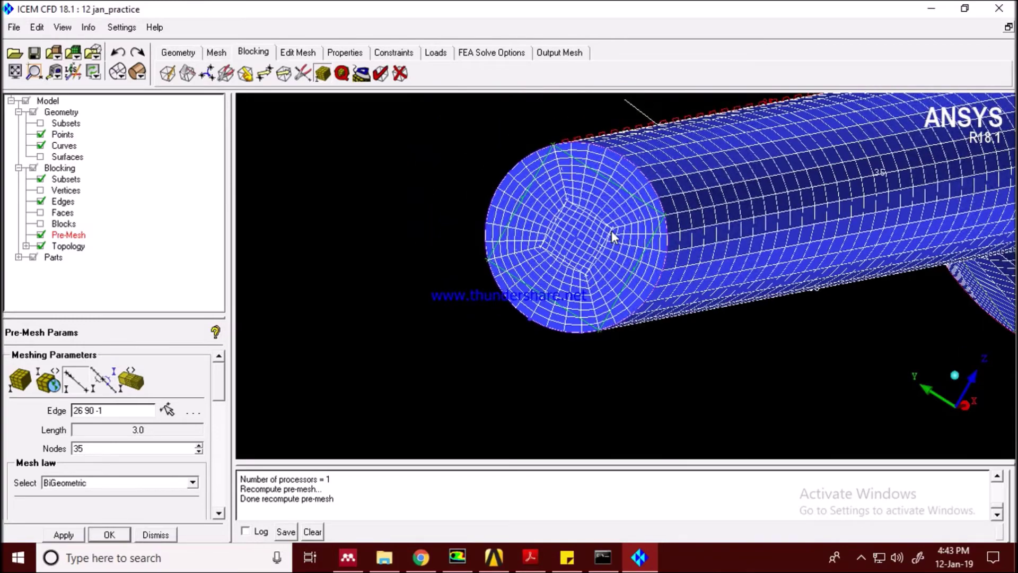
scroll(612, 230, down, 2)
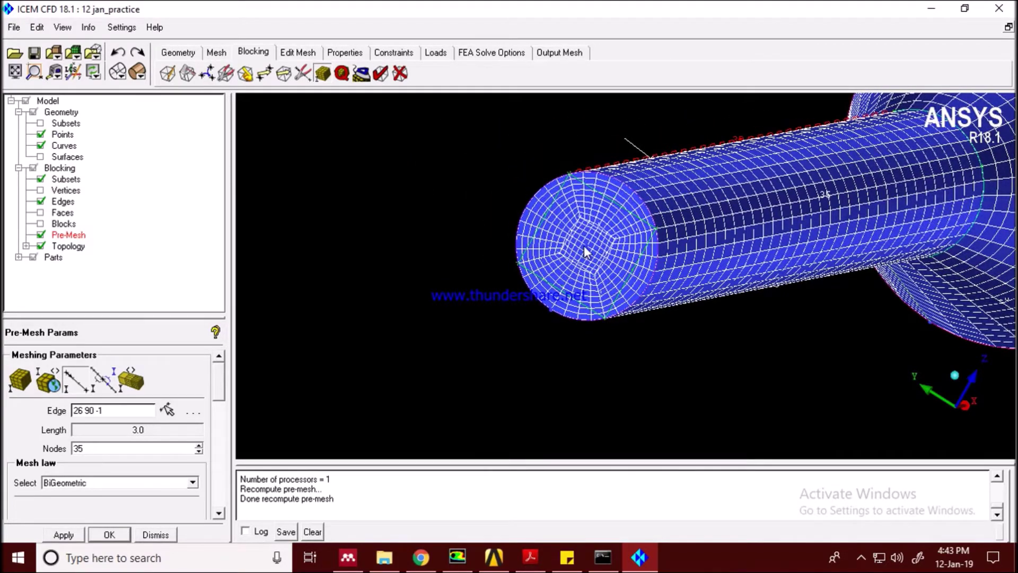
scroll(584, 246, up, 1)
scroll(528, 214, up, 2)
scroll(528, 214, up, 2)
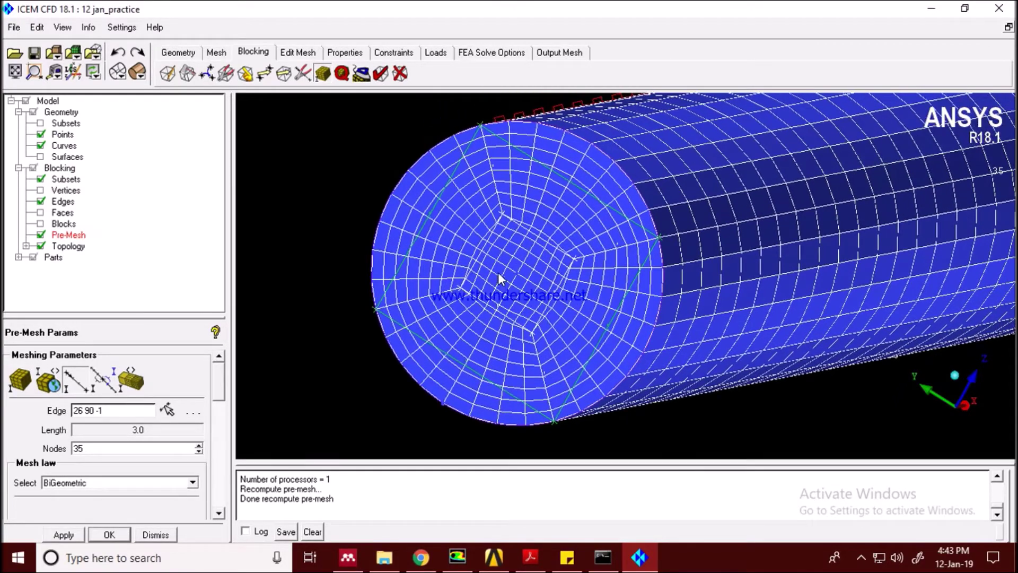
drag(498, 272, 859, 202)
Hide the pre-mesh and select the upper diagonal O-grid edge on the narrow end face for editing its mesh parameters.
click(40, 234)
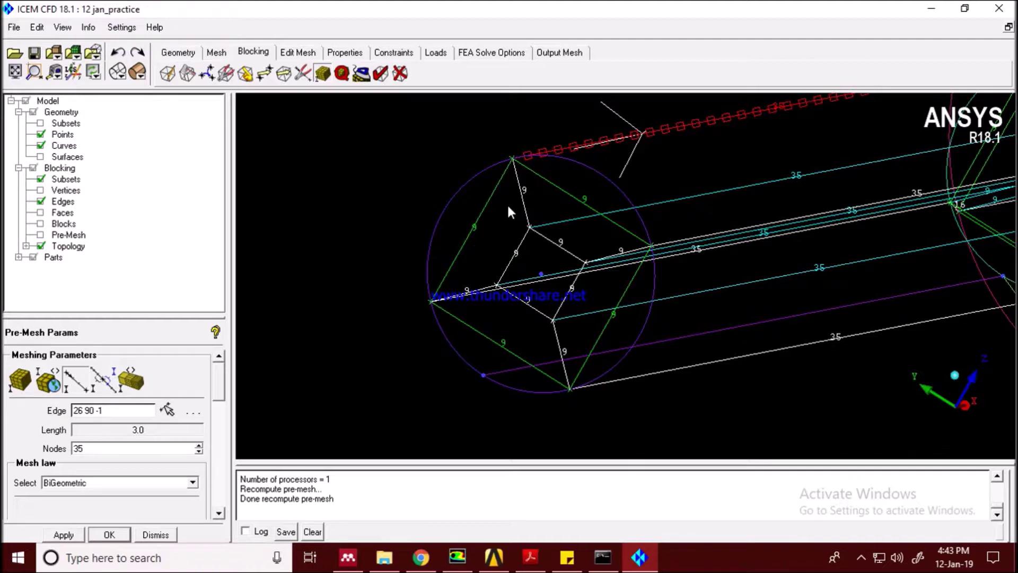
scroll(504, 227, up, 5)
scroll(504, 227, down, 5)
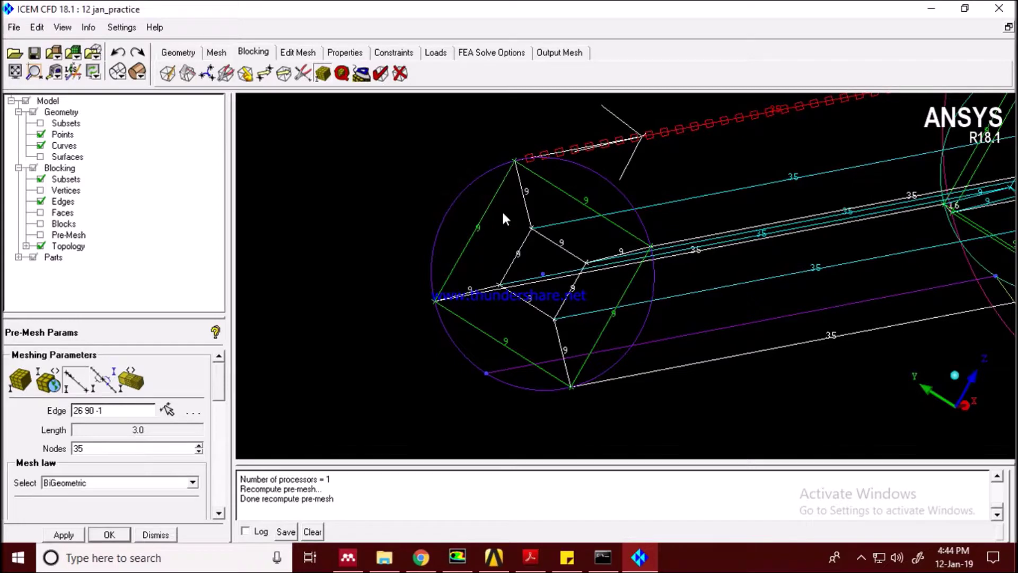
scroll(511, 186, up, 3)
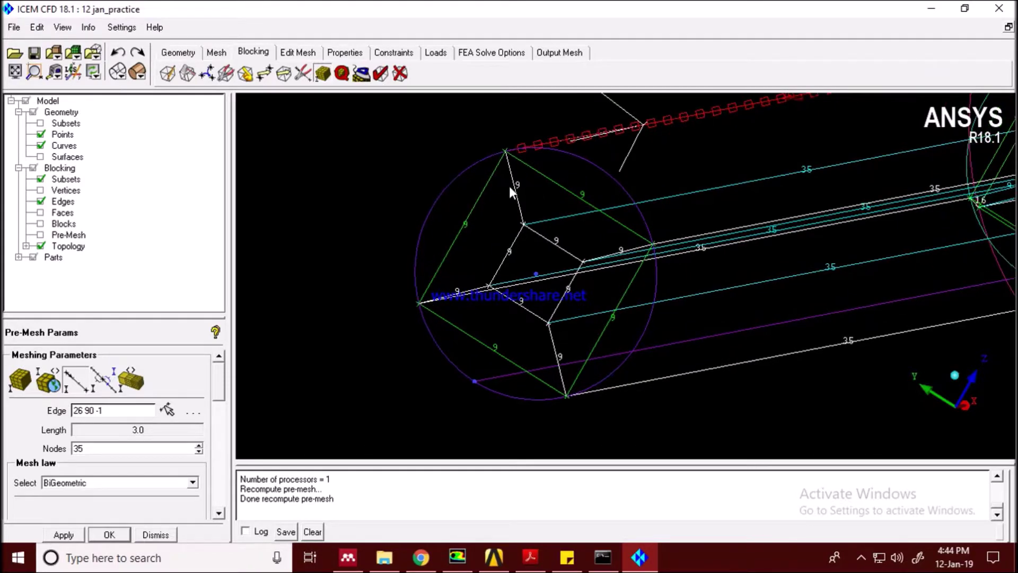
scroll(510, 183, down, 1)
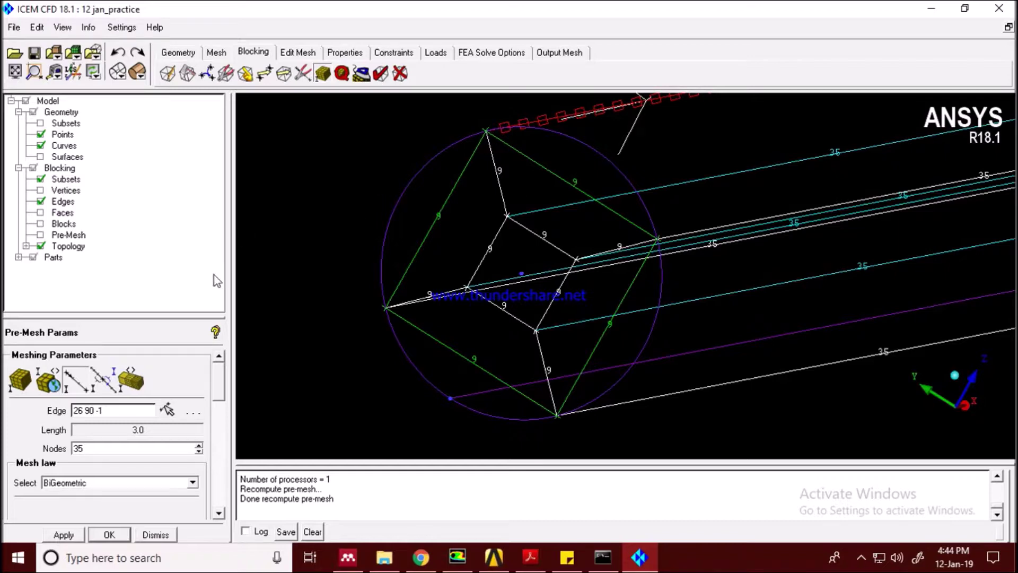
click(167, 410)
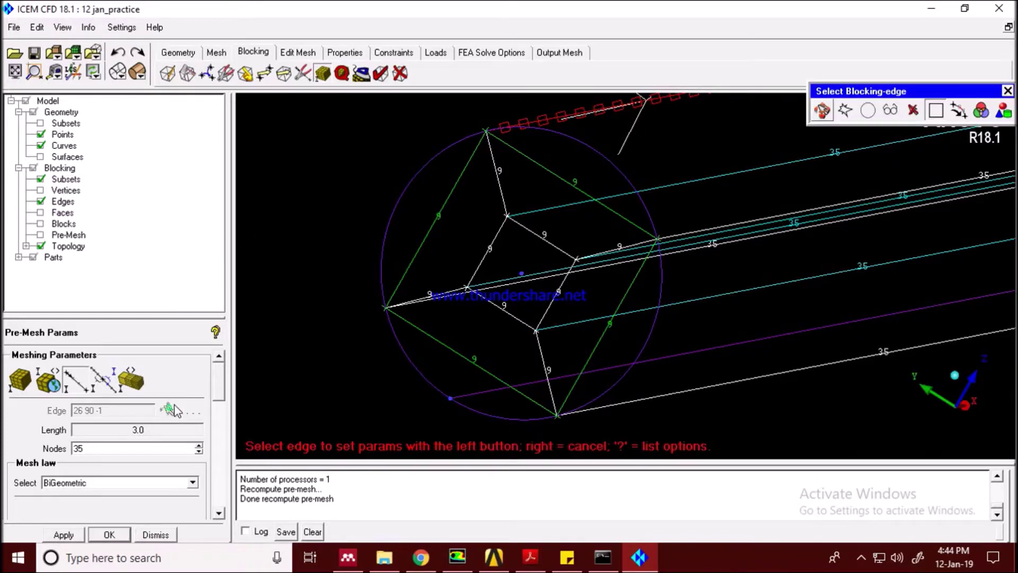
click(503, 178)
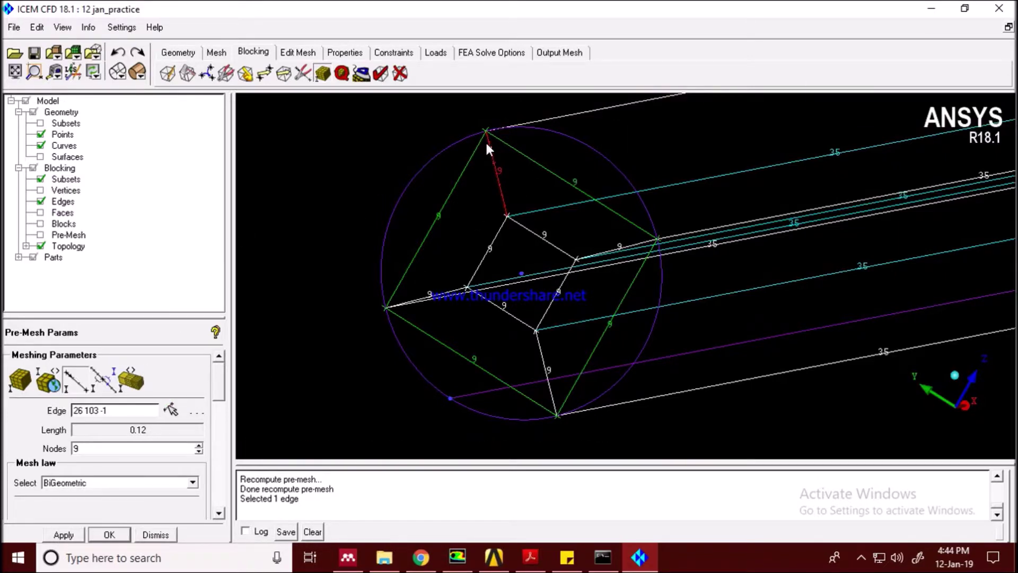
scroll(487, 143, up, 2)
middle_drag(486, 143, 493, 241)
scroll(408, 198, up, 1)
middle_drag(408, 197, 560, 254)
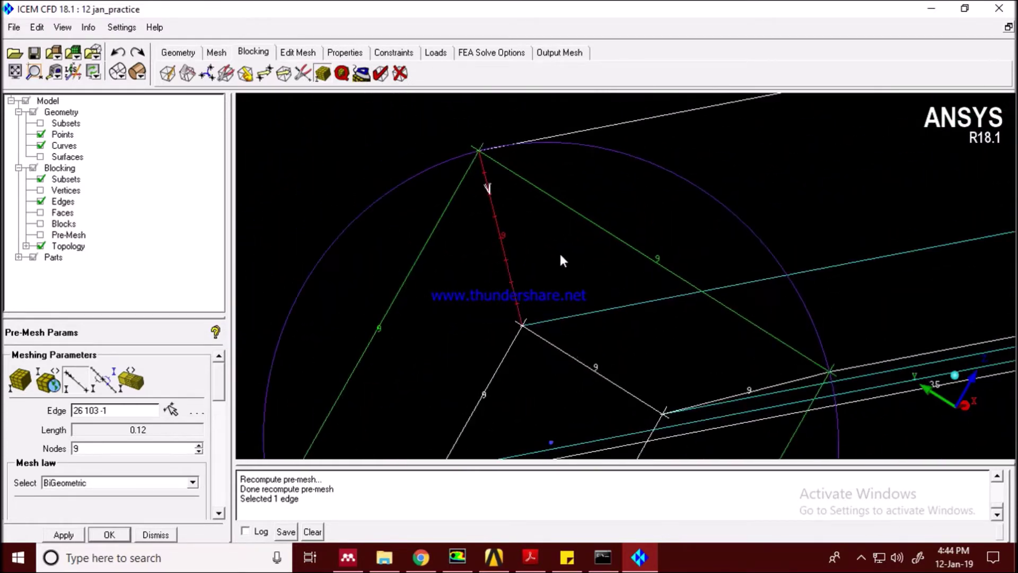
scroll(485, 196, up, 2)
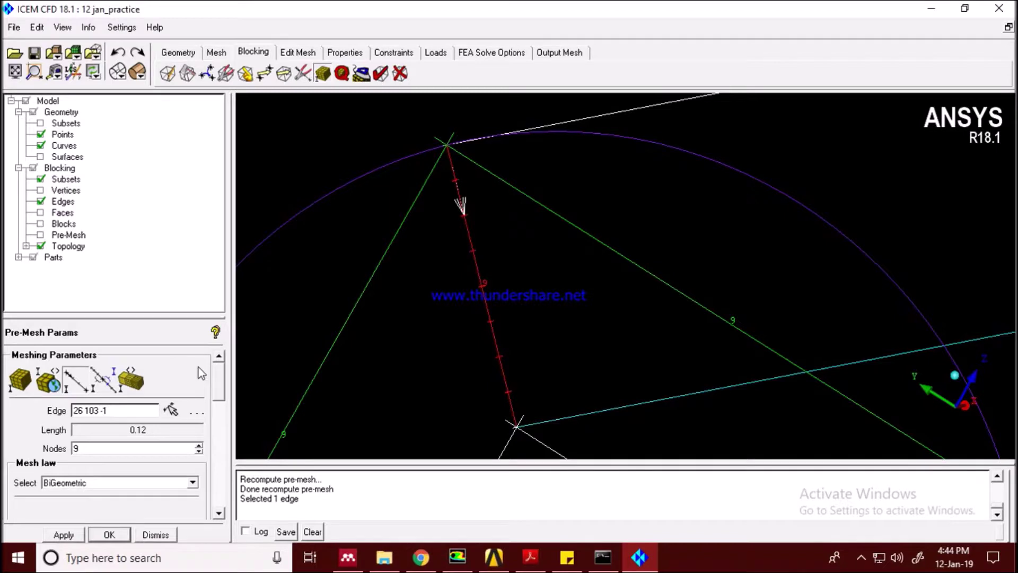
Set Spacing 1 of the selected diagonal edge to 0.002.
drag(217, 379, 221, 416)
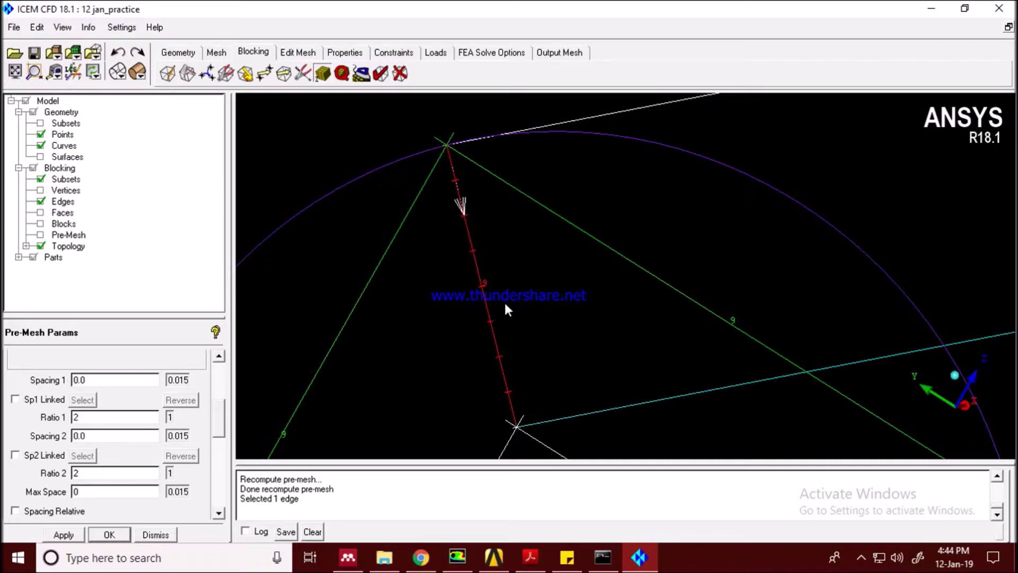
scroll(496, 269, down, 1)
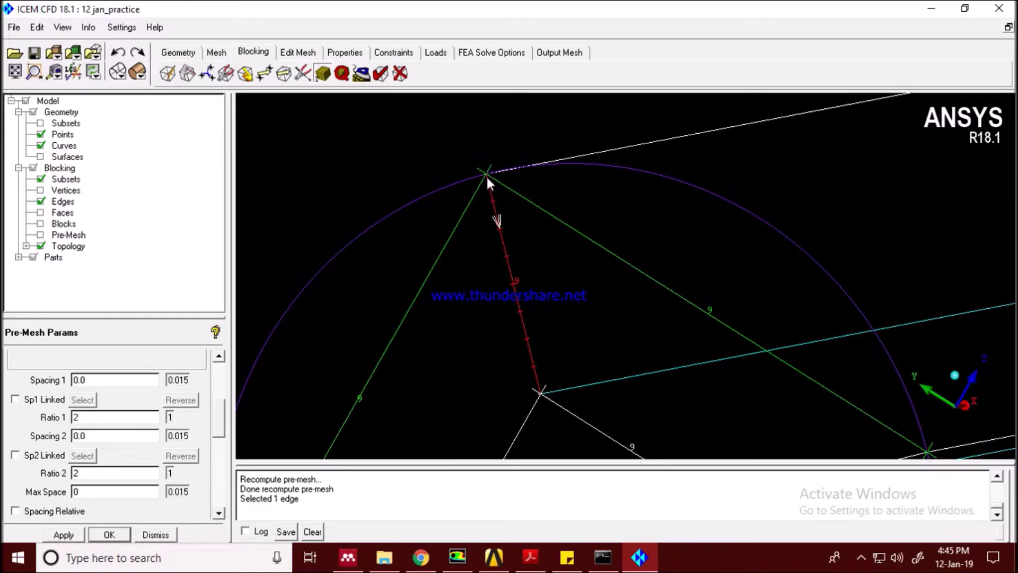
click(78, 416)
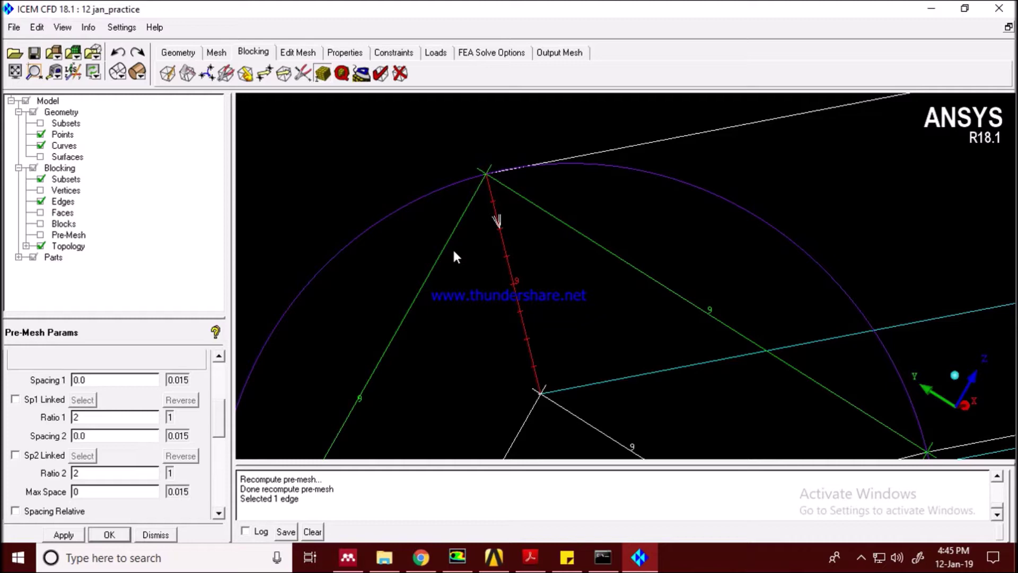
click(106, 380)
right_drag(597, 255, 597, 384)
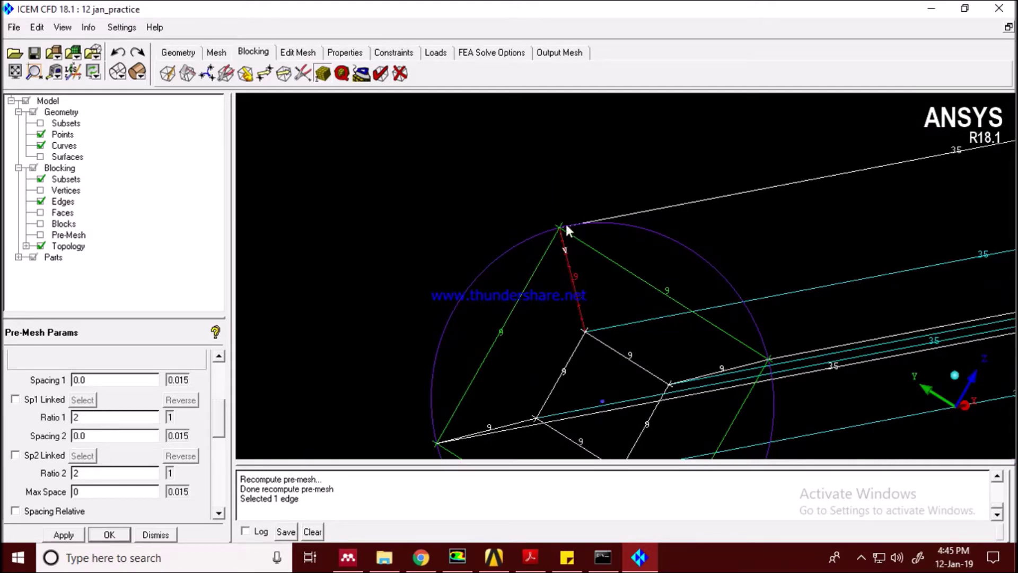
scroll(574, 239, up, 4)
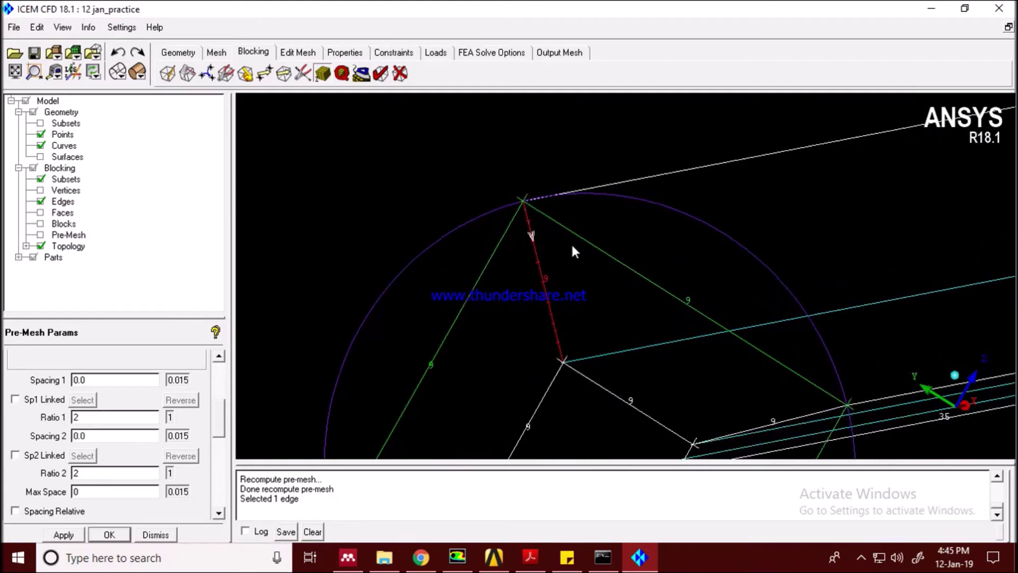
click(97, 381)
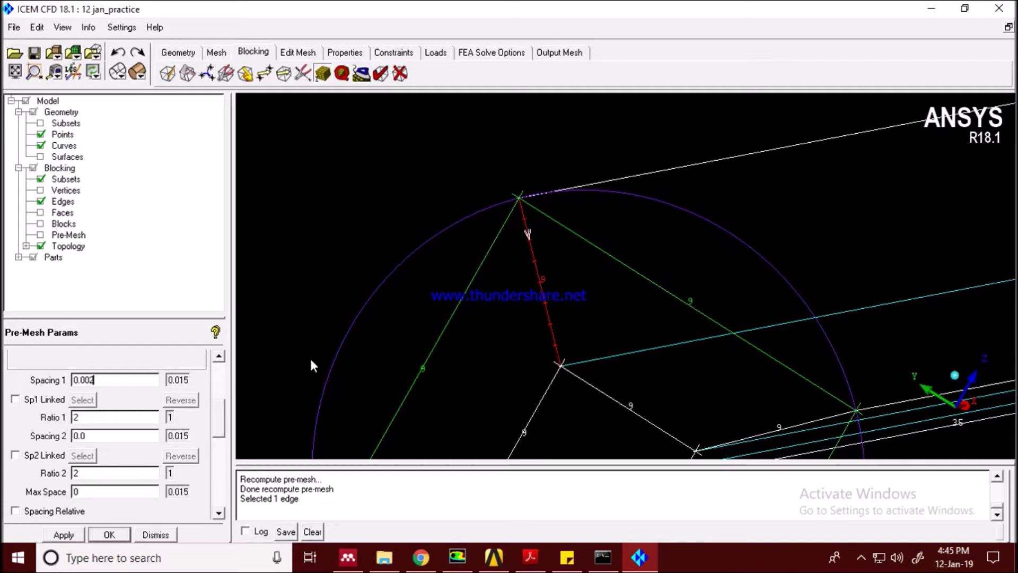
click(83, 418)
right_drag(515, 141, 494, 286)
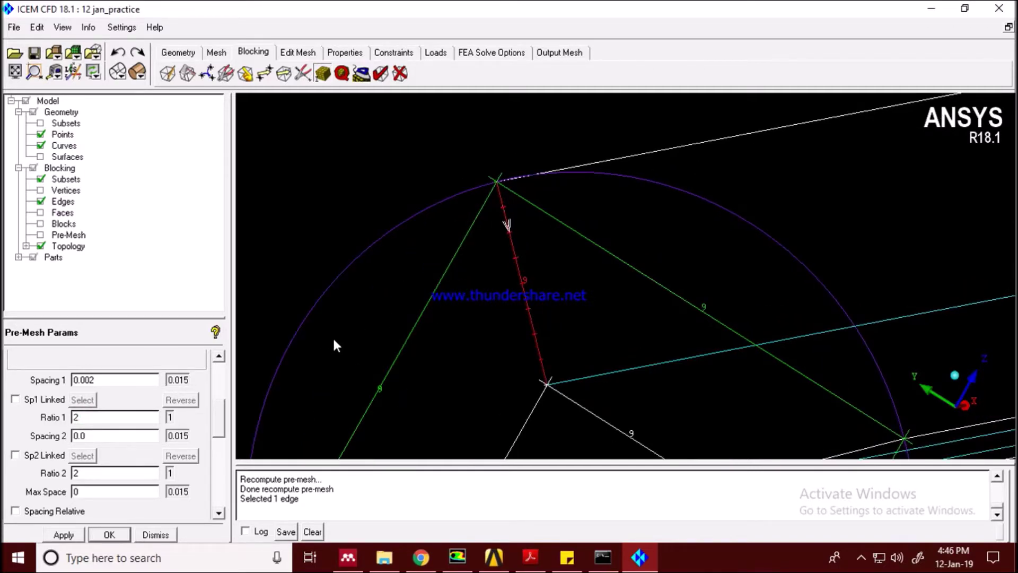
Set the diagonal edge's Ratio 1 to 1.2 and Spacing 1 to 0.005, and apply the values.
click(99, 417)
scroll(451, 296, up, 2)
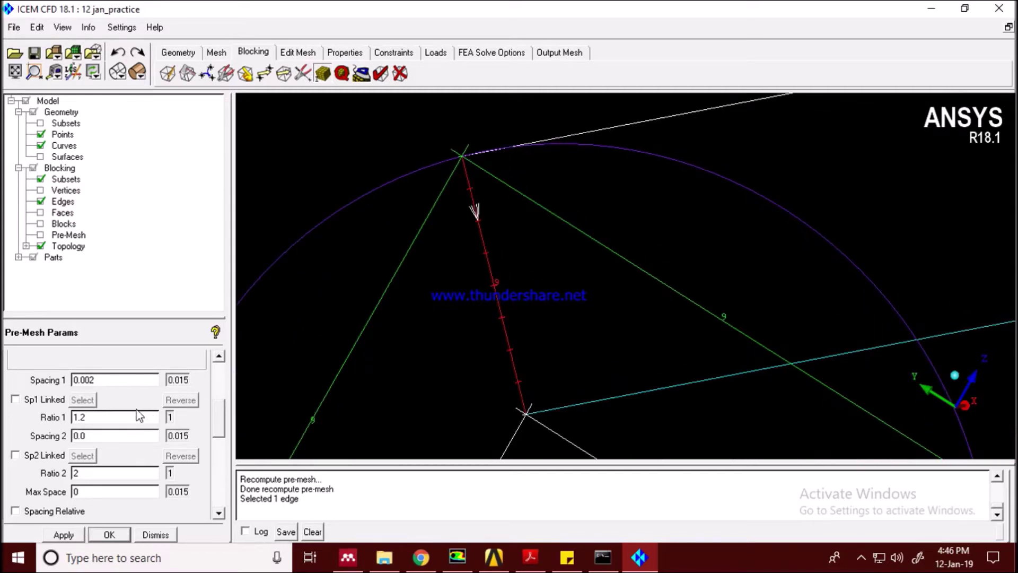
click(104, 381)
click(117, 382)
click(69, 533)
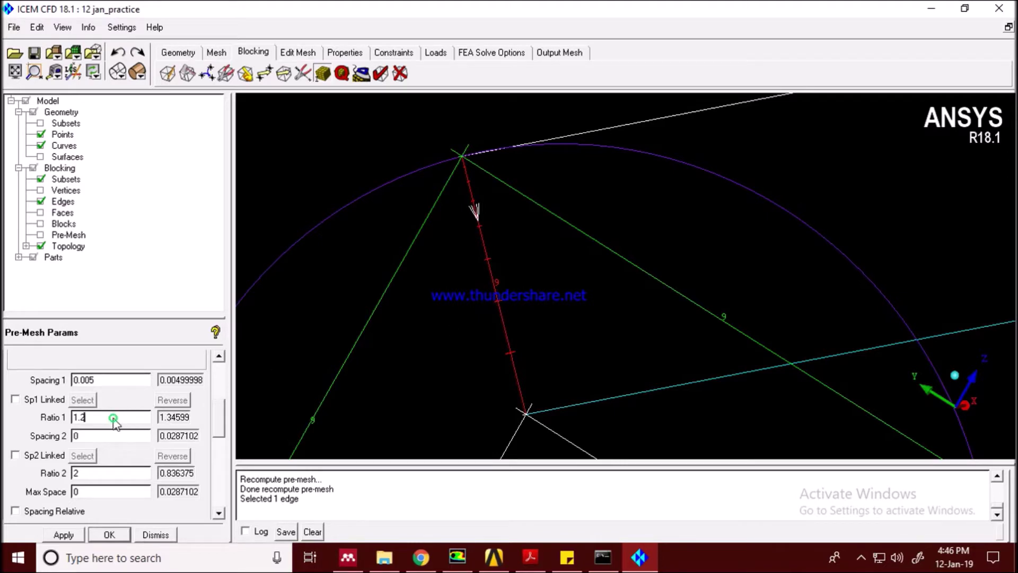
Reduce the diagonal edge's Ratio 1 to 1.1 and apply it.
key(BackSpace)
key(BackSpace)
click(62, 536)
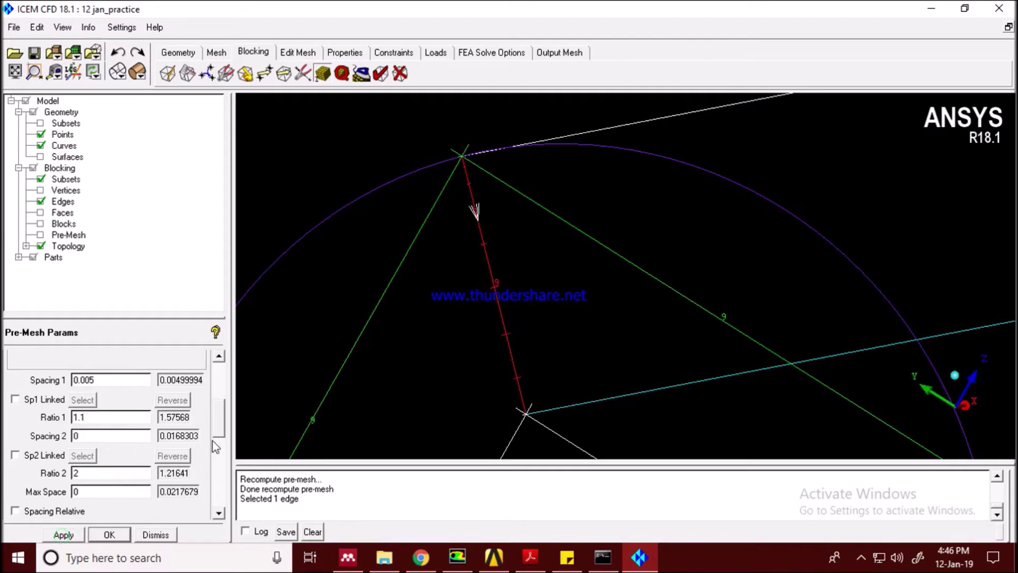
Set the diagonal edge's Ratio 1 to 1.3 and Spacing 1 to 0.003, and apply the values.
click(99, 416)
text(.3)
click(62, 534)
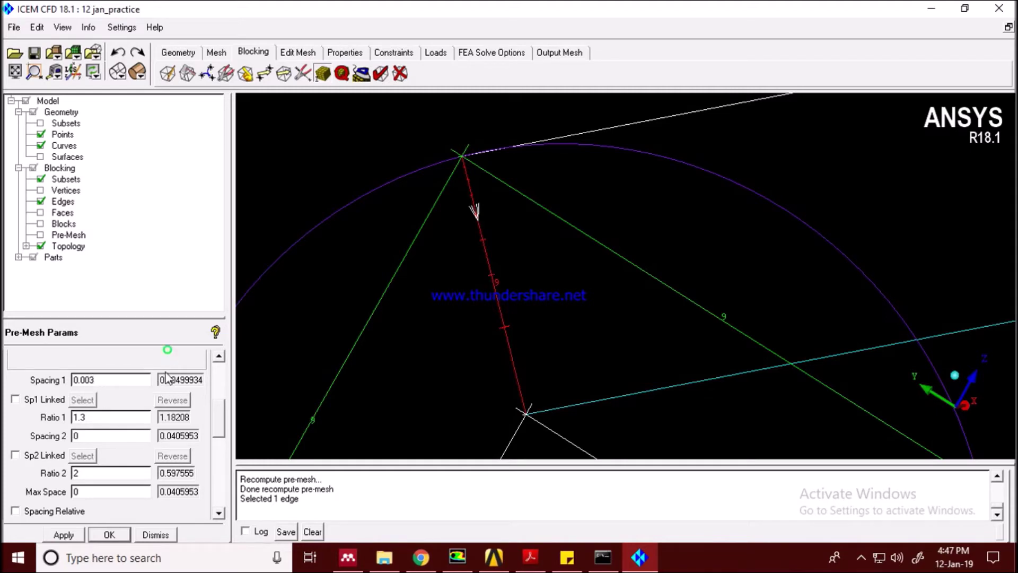
click(62, 535)
With Copy Parameters to selected edges, pick the other three diagonal O-grid edges on the narrow end face as targets.
scroll(534, 317, down, 2)
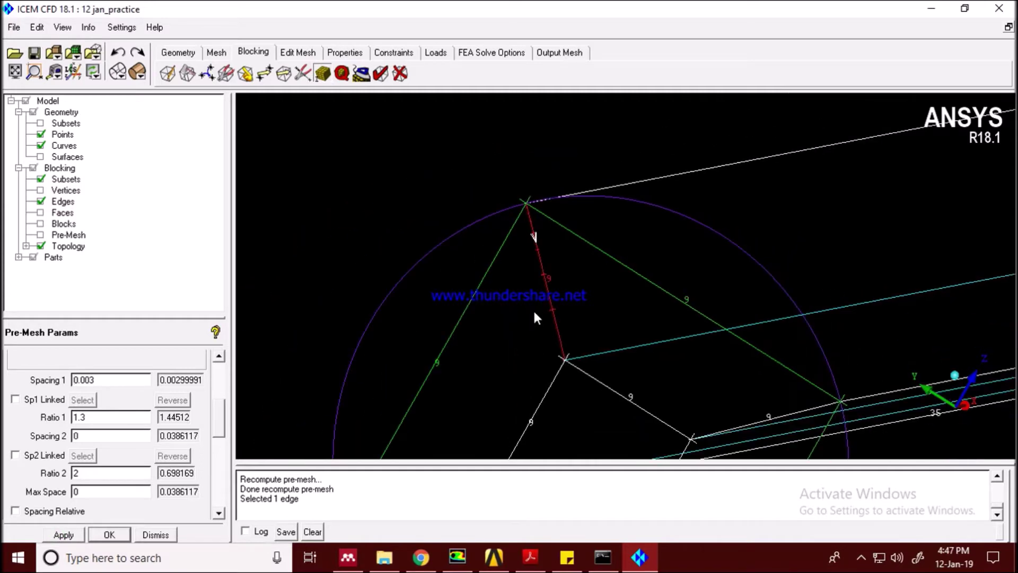
scroll(540, 301, down, 1)
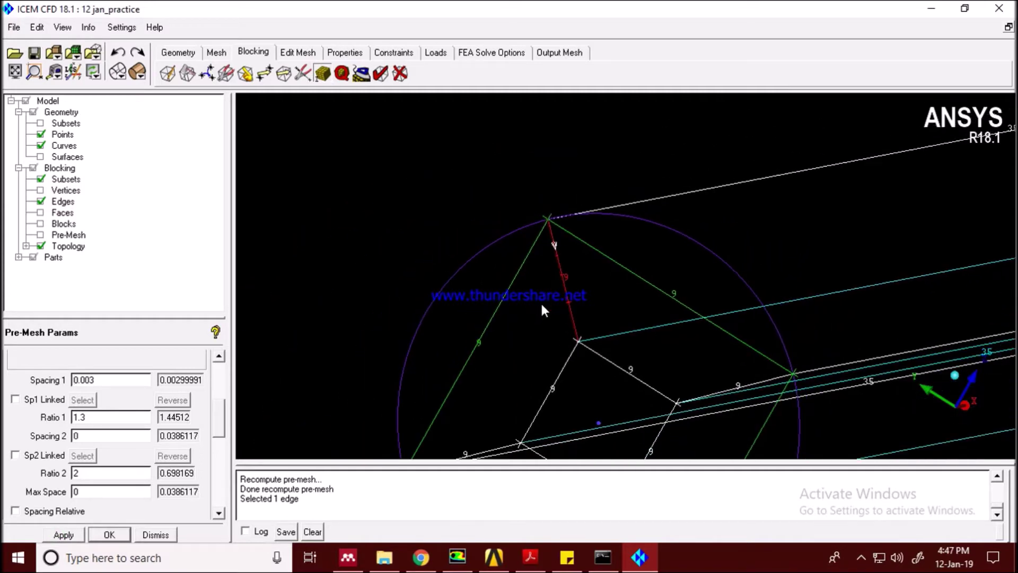
scroll(504, 239, down, 2)
drag(580, 317, 521, 319)
scroll(521, 321, down, 3)
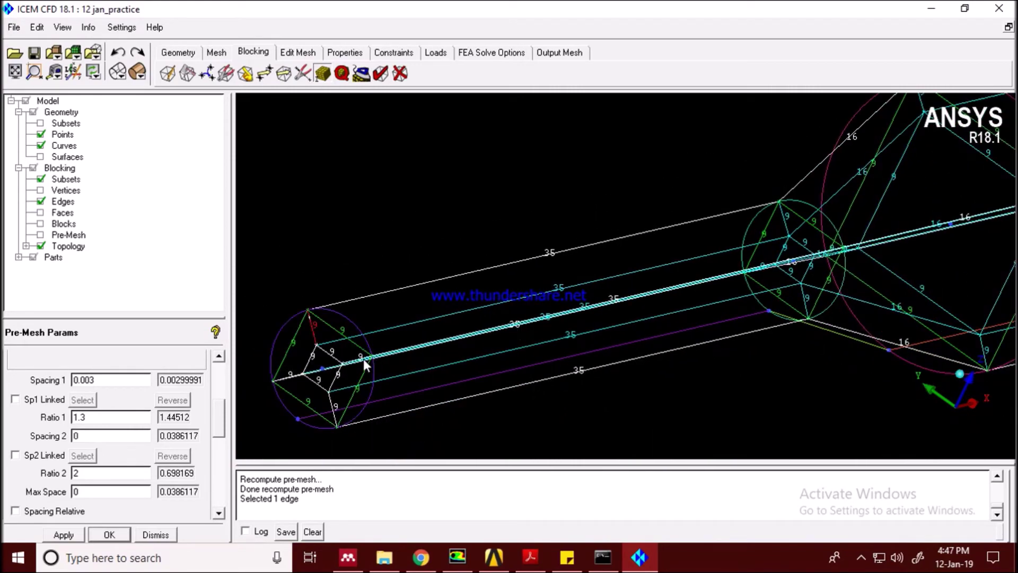
middle_drag(364, 358, 523, 285)
mouse_move(512, 321)
mouse_down()
mouse_move(524, 361)
mouse_move(488, 264)
mouse_move(484, 286)
mouse_move(383, 178)
mouse_up()
middle_drag(381, 174, 483, 278)
scroll(222, 425, down, 2)
drag(222, 426, 222, 450)
click(166, 476)
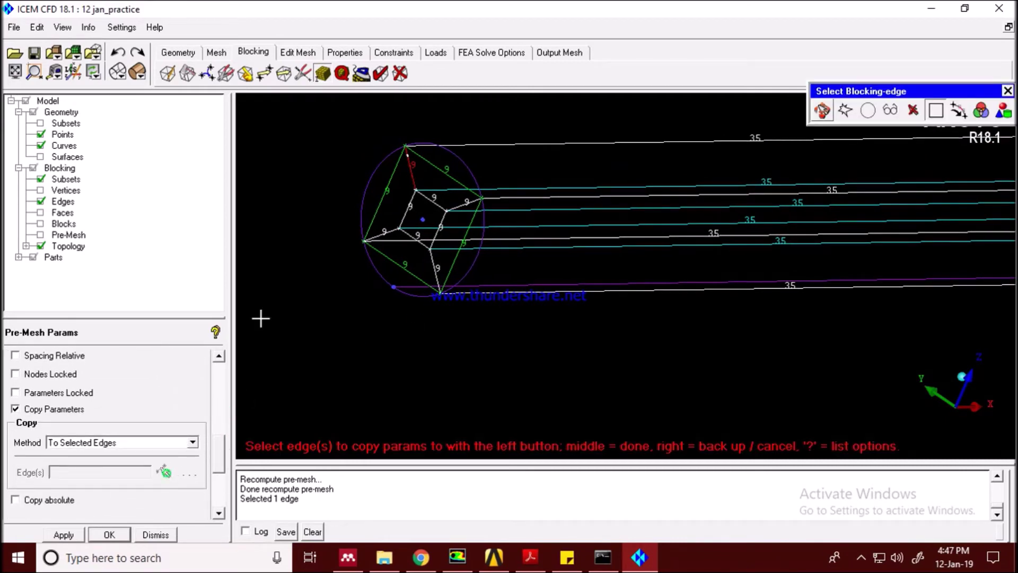
scroll(339, 220, up, 2)
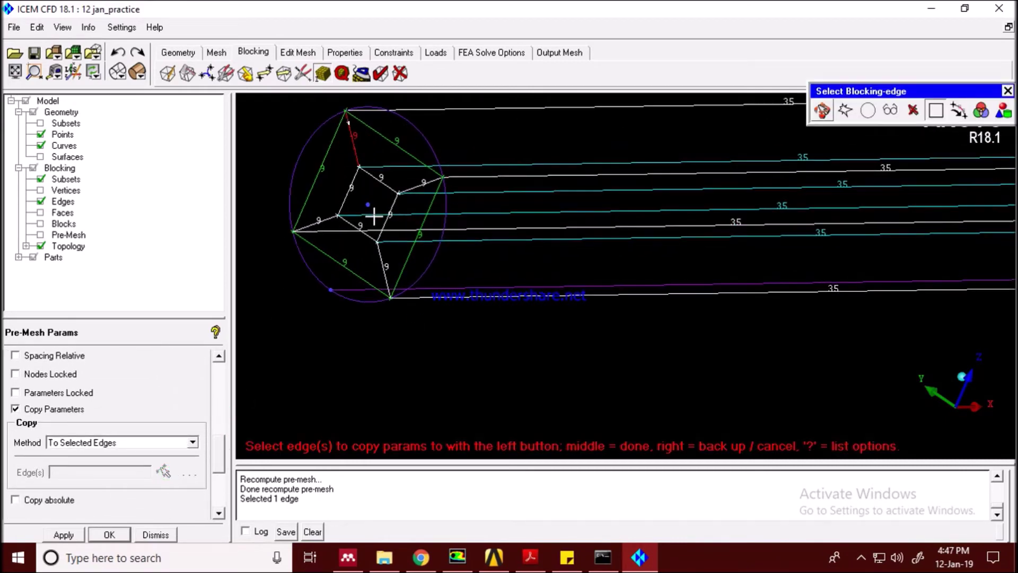
click(327, 219)
click(432, 180)
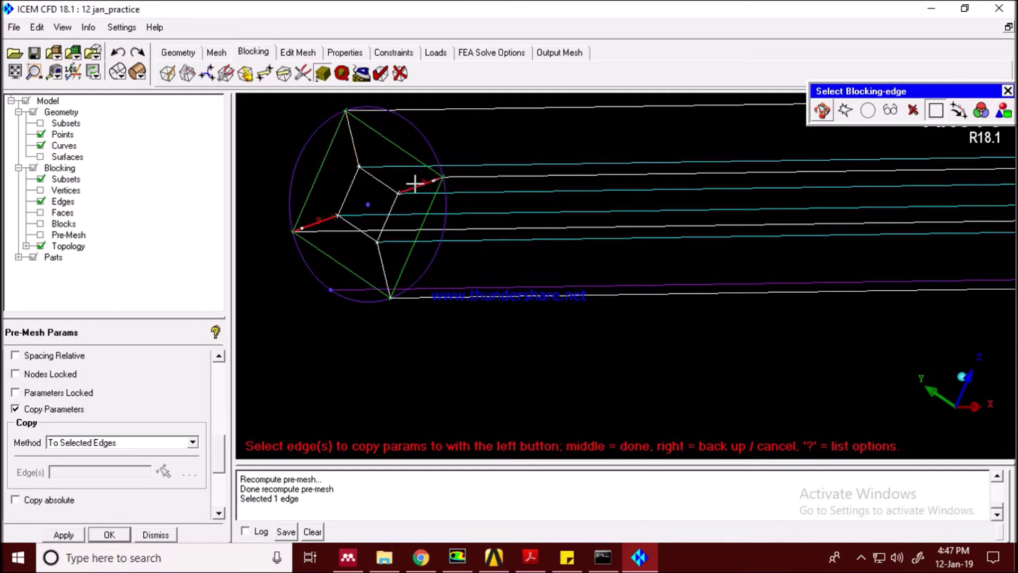
click(393, 262)
Add the four diagonal O-grid edges on the circle where the narrow section meets the cone to the copy targets.
click(822, 110)
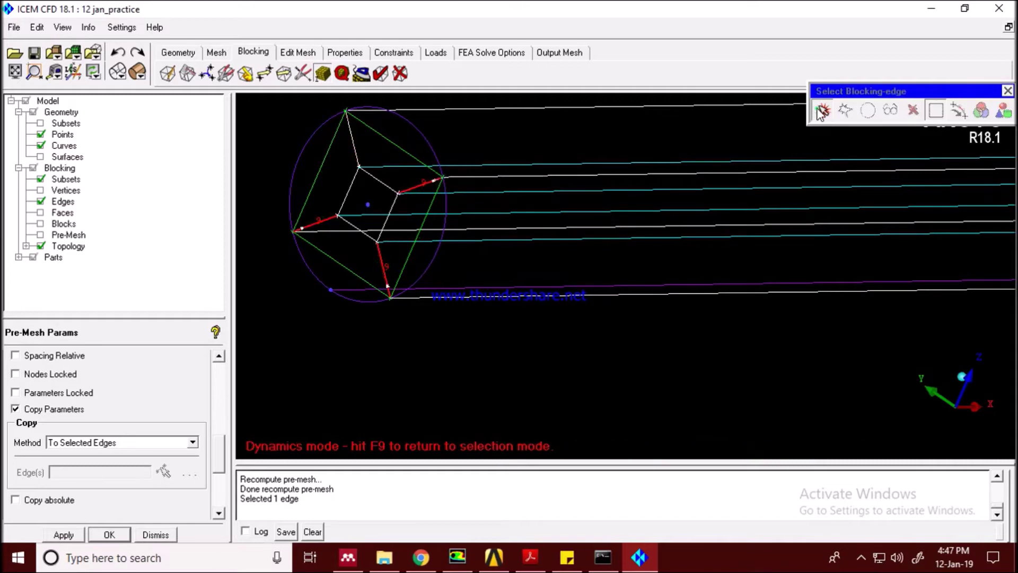
drag(800, 190, 751, 153)
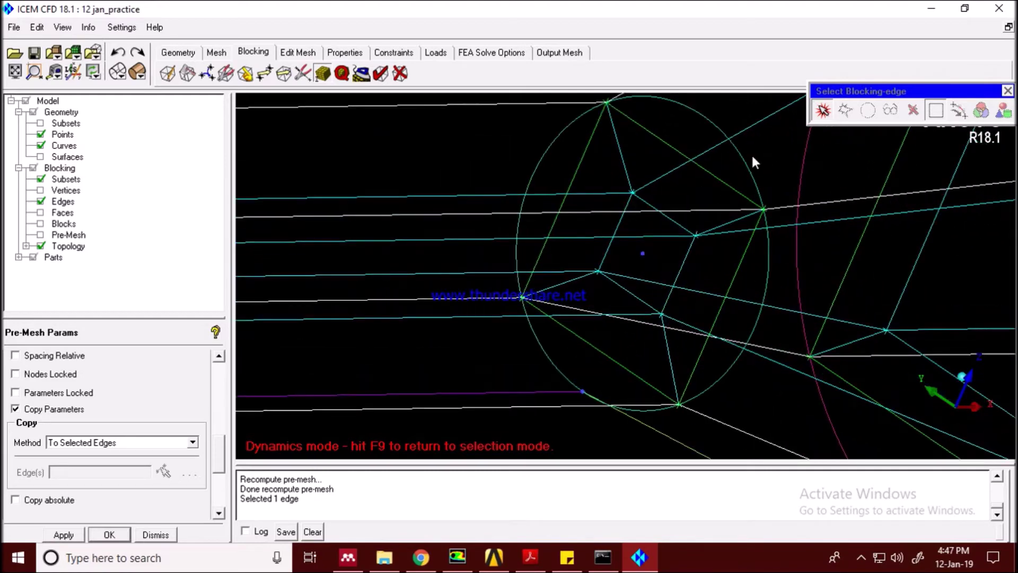
click(823, 110)
click(625, 181)
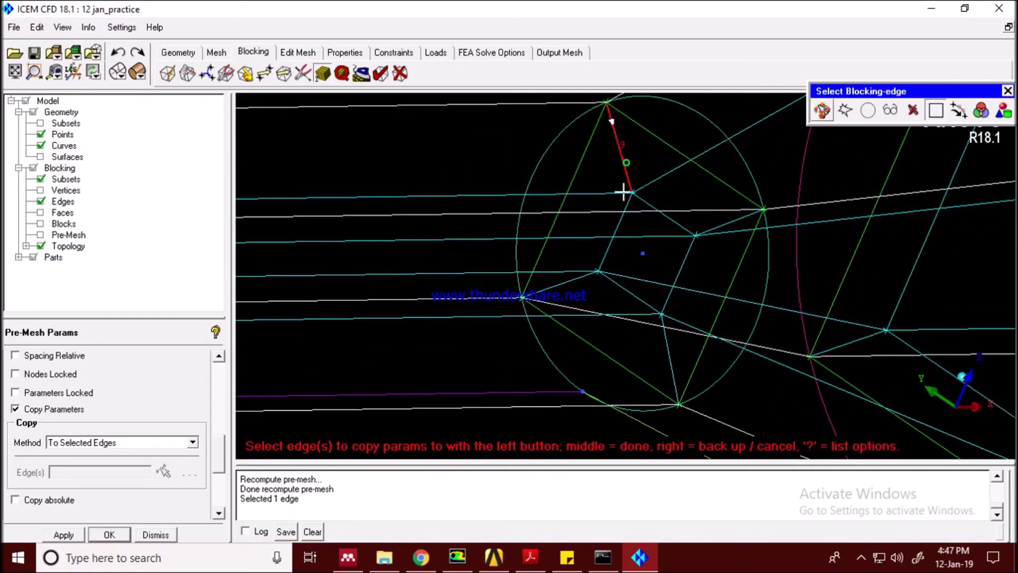
click(568, 282)
click(667, 357)
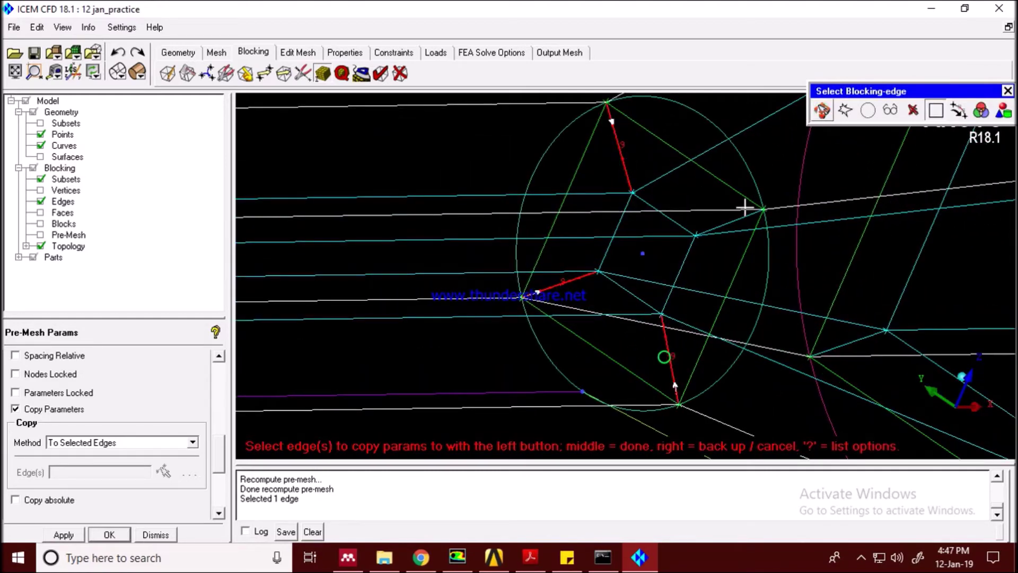
click(733, 229)
right_click(731, 227)
click(737, 218)
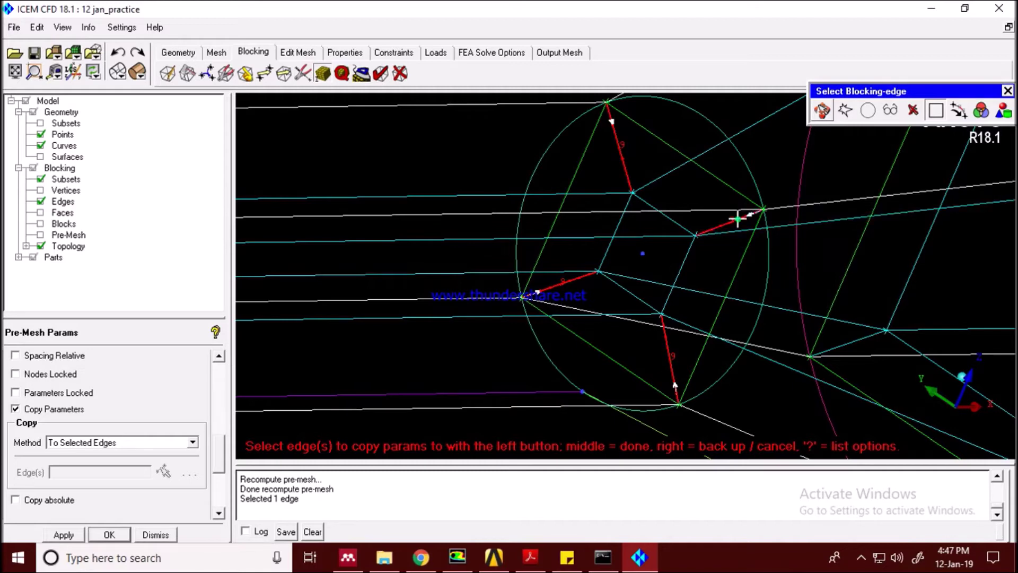
Add the four diagonal O-grid edges on the circle where the cone meets the wide section to the copy targets.
click(823, 111)
drag(789, 165, 760, 157)
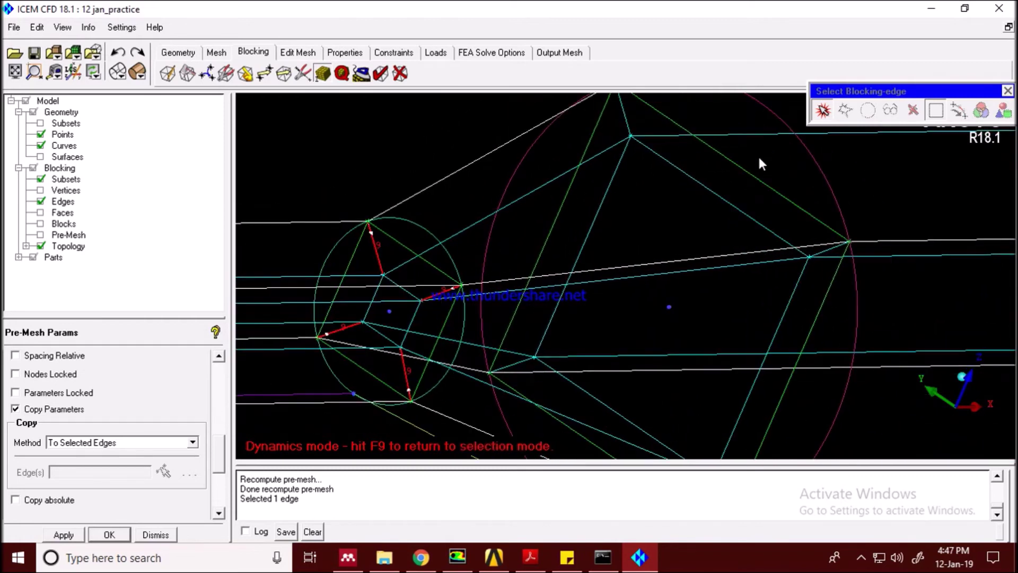
click(823, 111)
click(513, 364)
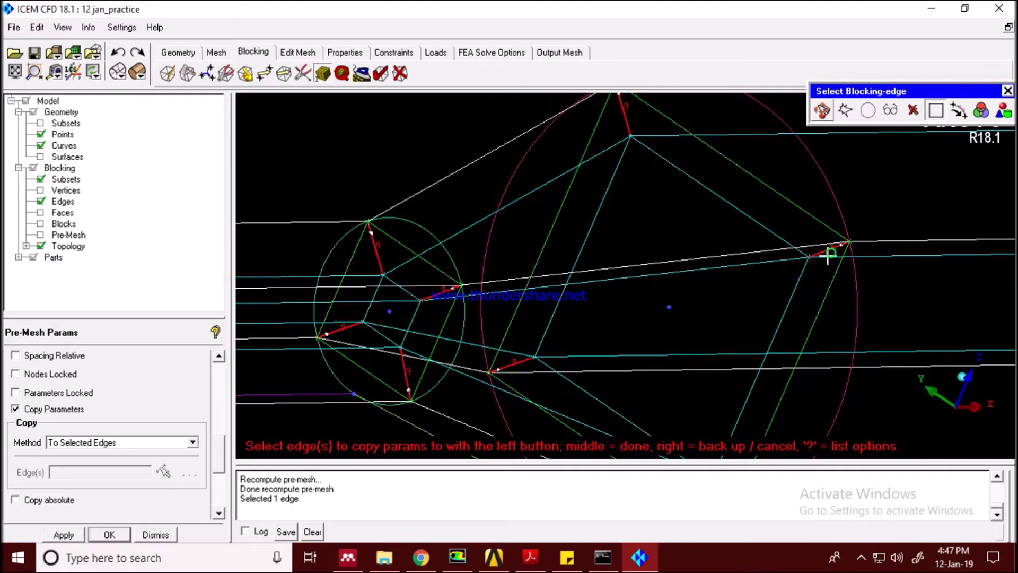
scroll(814, 265, down, 2)
click(669, 378)
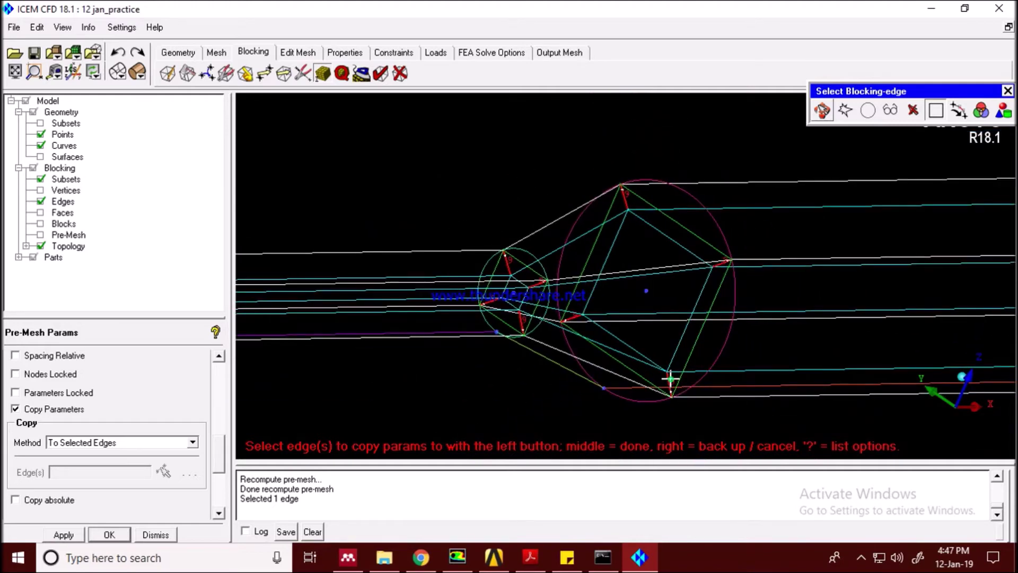
Add the four diagonal O-grid edges on the wide end face to the copy targets and finish the edge selection.
click(822, 110)
drag(851, 168, 555, 249)
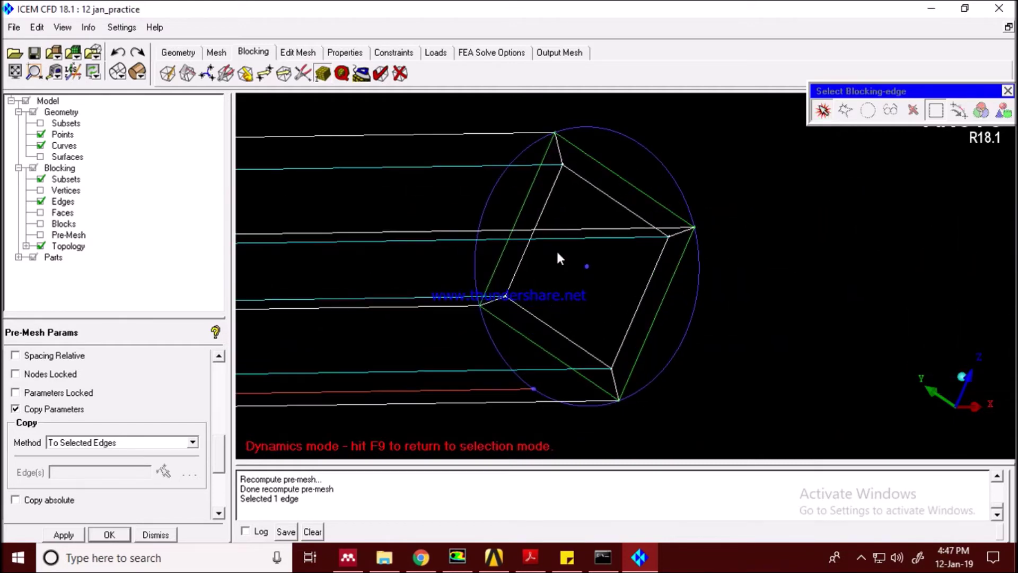
click(822, 110)
click(559, 156)
click(490, 302)
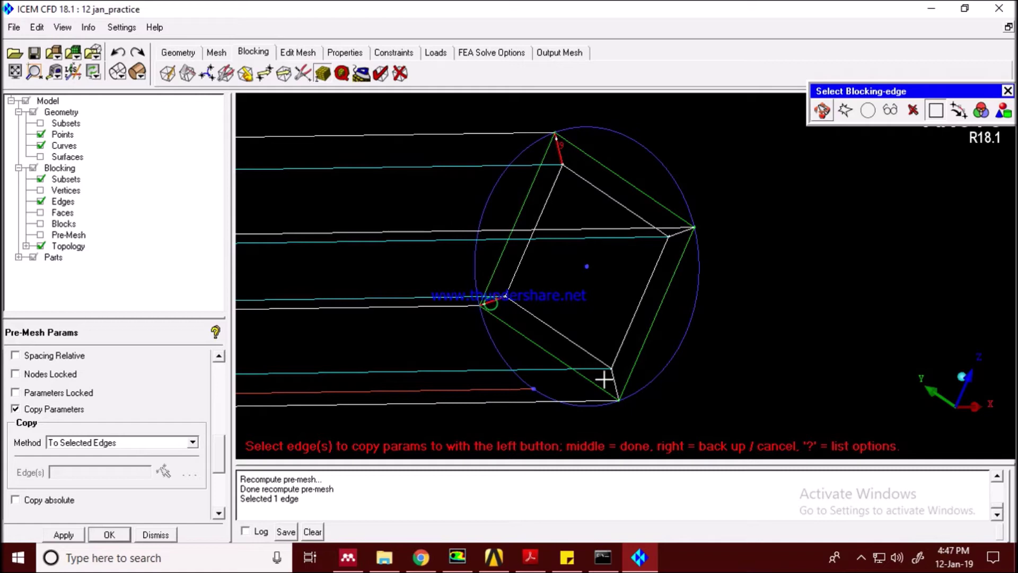
click(614, 372)
click(678, 231)
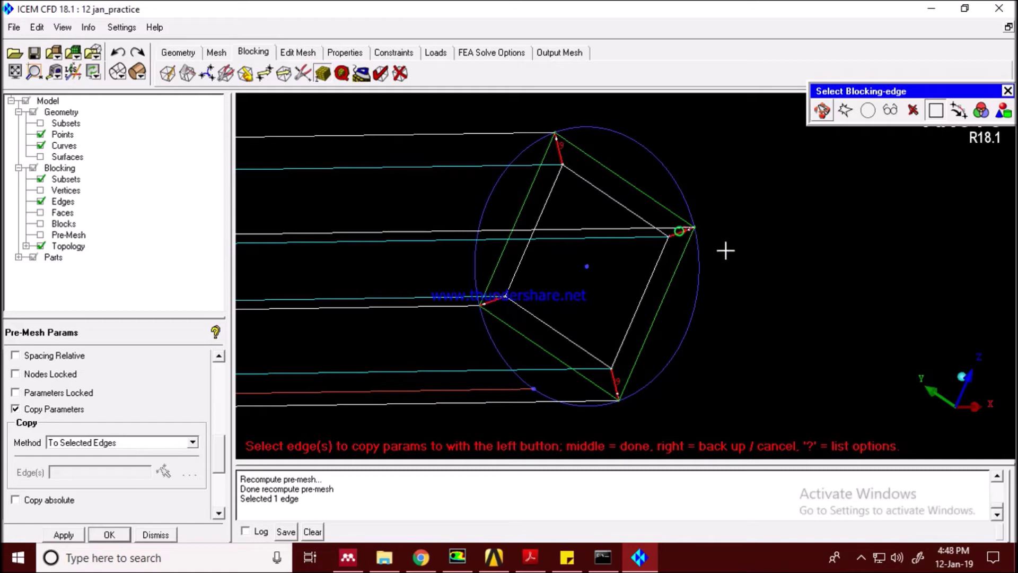
middle_click(716, 162)
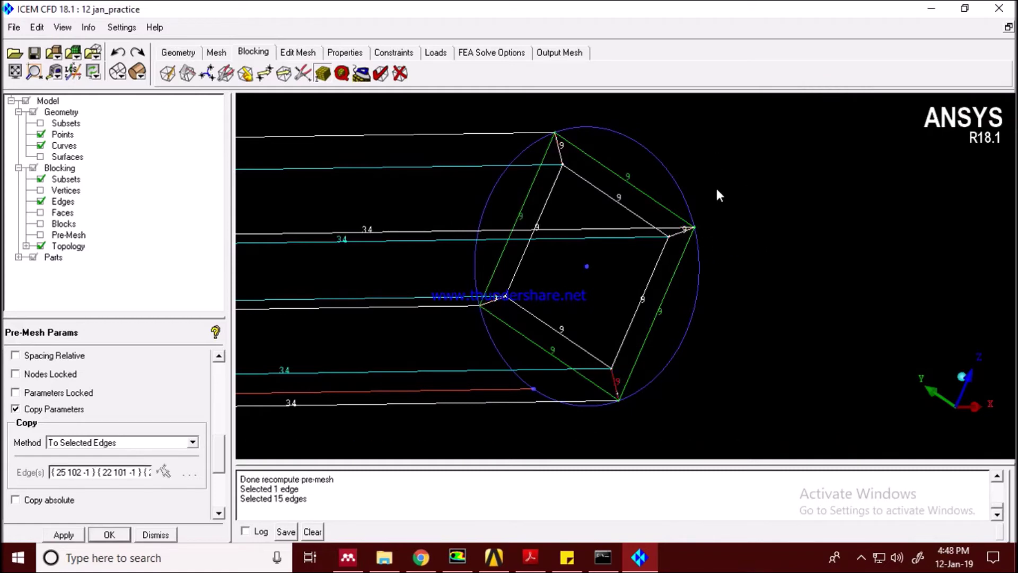
Apply the copied parameters to the selected edges and examine the diagonal O-grid edge on the wide end face.
scroll(715, 188, down, 4)
scroll(717, 196, down, 1)
scroll(436, 270, down, 1)
middle_drag(452, 253, 530, 187)
scroll(531, 186, up, 2)
scroll(532, 186, up, 2)
middle_drag(420, 156, 533, 218)
scroll(533, 218, up, 2)
middle_drag(488, 155, 480, 345)
scroll(905, 204, up, 4)
middle_drag(812, 208, 251, 253)
scroll(562, 245, up, 3)
scroll(606, 239, down, 3)
scroll(567, 240, up, 1)
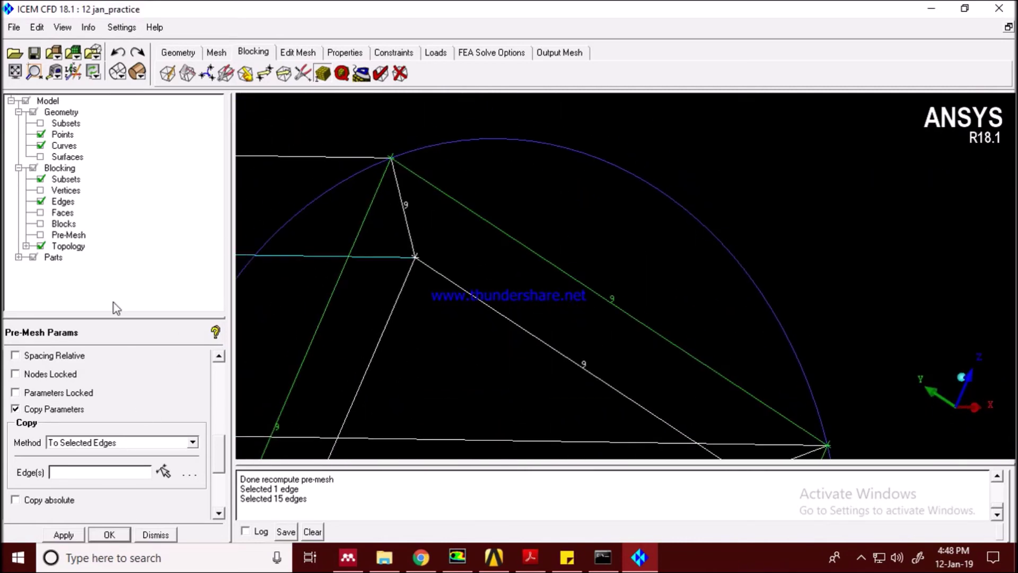
Show bunching on the blocking edges to check the near-wall node distribution at the wide end face, and hide it again.
right_click(66, 190)
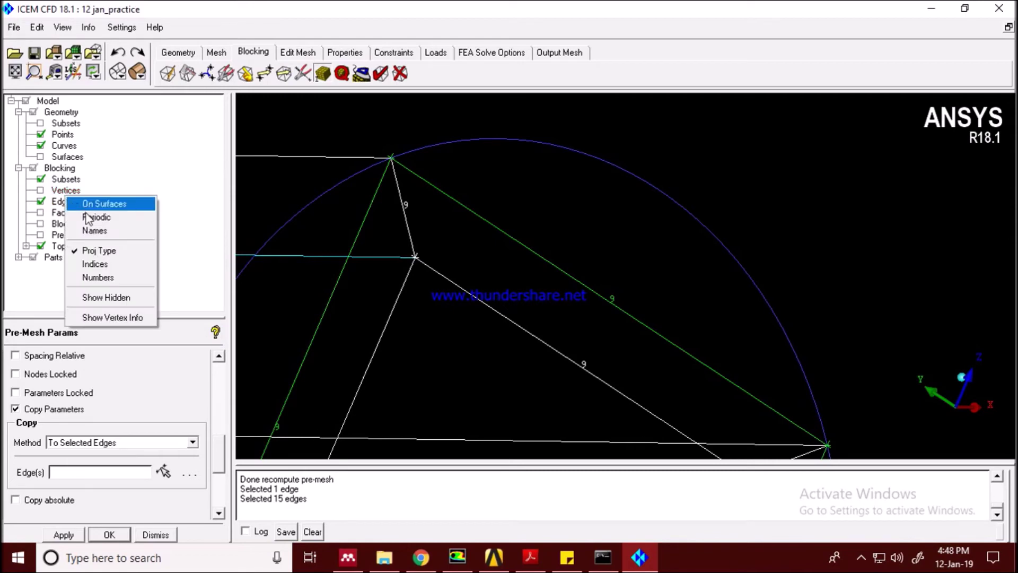
right_click(57, 203)
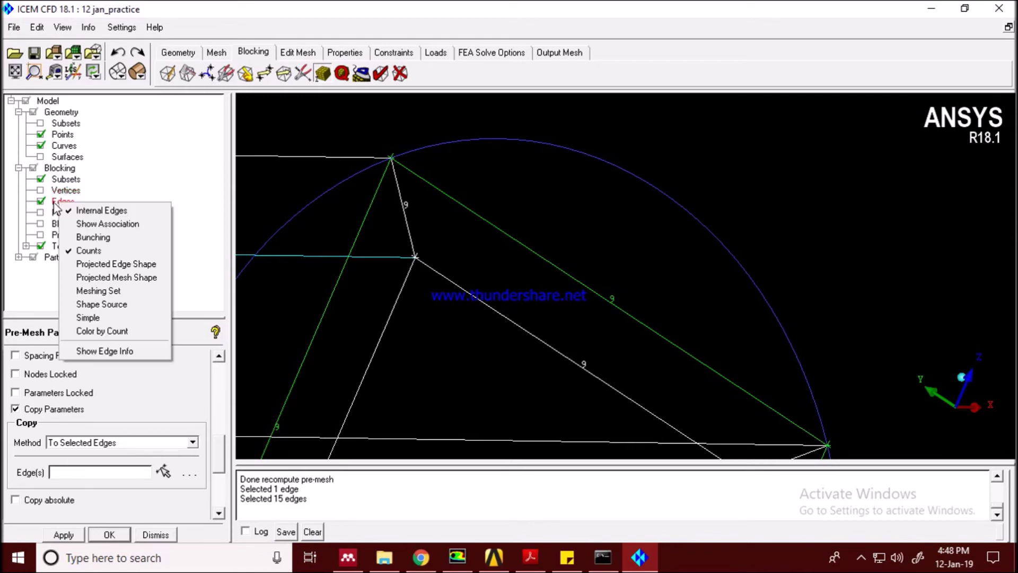
click(92, 237)
scroll(391, 198, up, 8)
middle_drag(250, 155, 639, 228)
drag(637, 224, 565, 276)
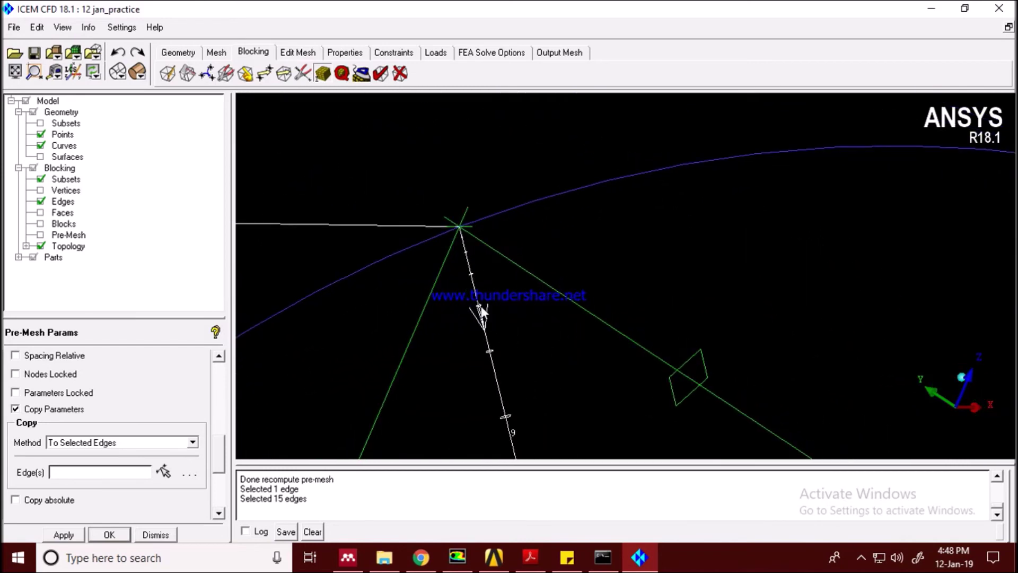
scroll(481, 307, down, 15)
scroll(481, 308, down, 15)
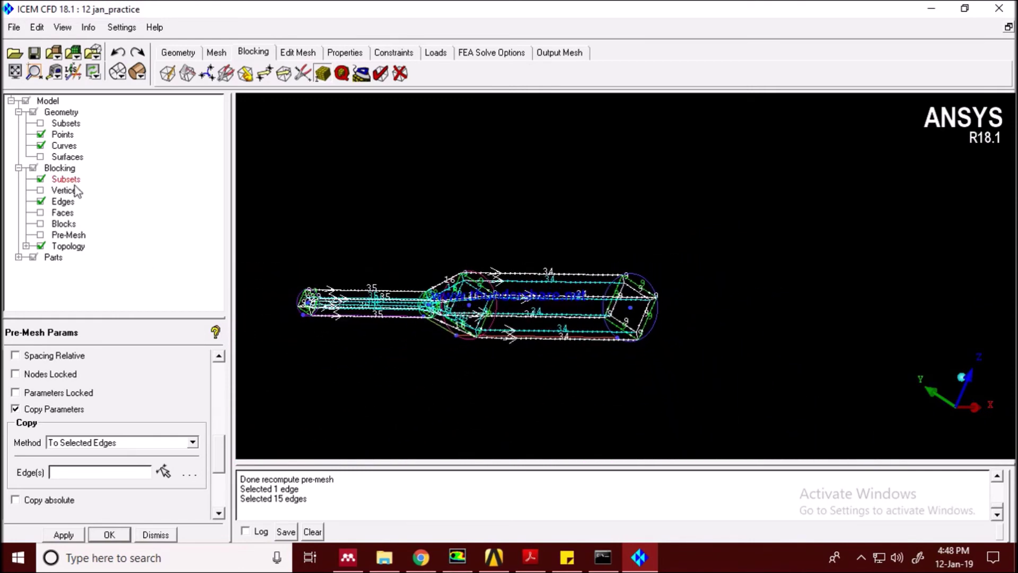
right_click(65, 201)
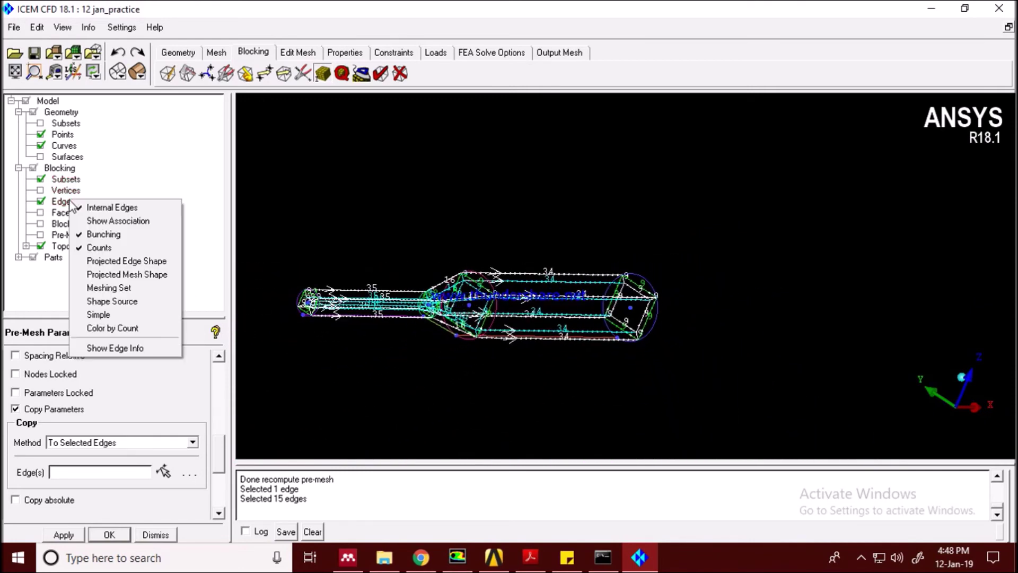
click(124, 239)
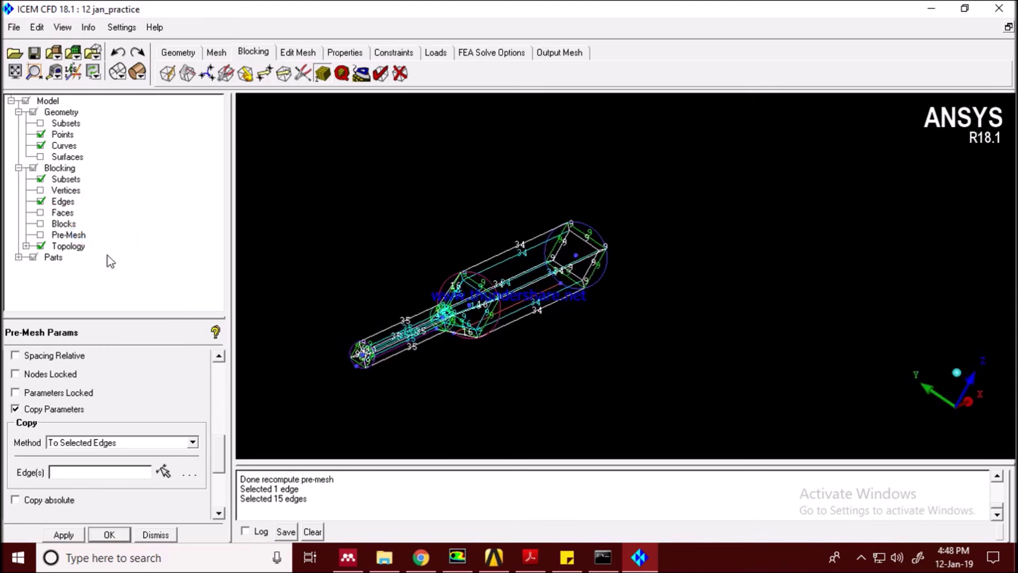
Display the pre-mesh, recomputing the whole mesh, and bring the narrow end face into view.
click(40, 234)
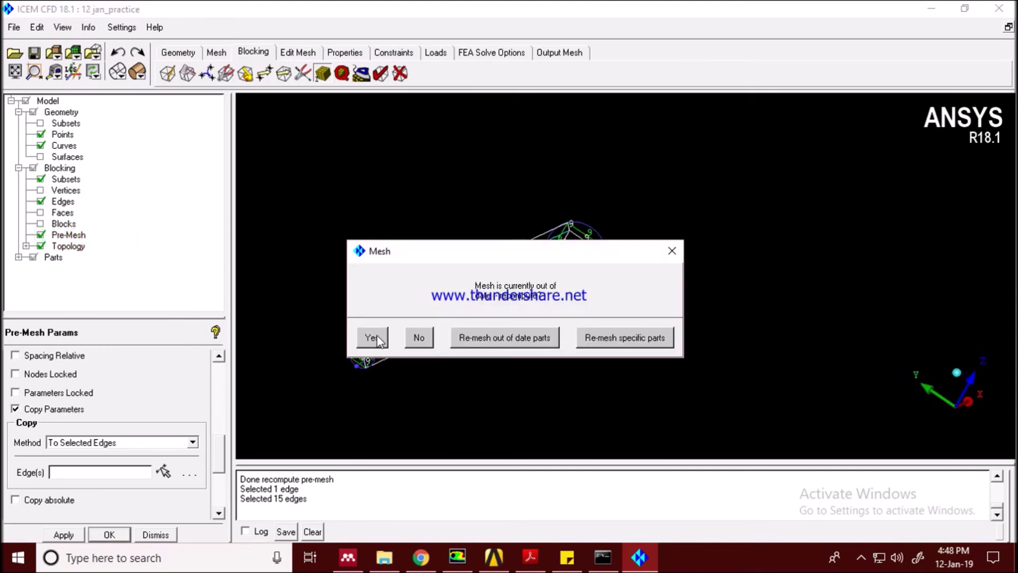
click(372, 337)
scroll(467, 310, up, 2)
middle_drag(368, 349, 781, 171)
scroll(692, 173, up, 3)
middle_drag(621, 158, 569, 323)
scroll(527, 203, up, 6)
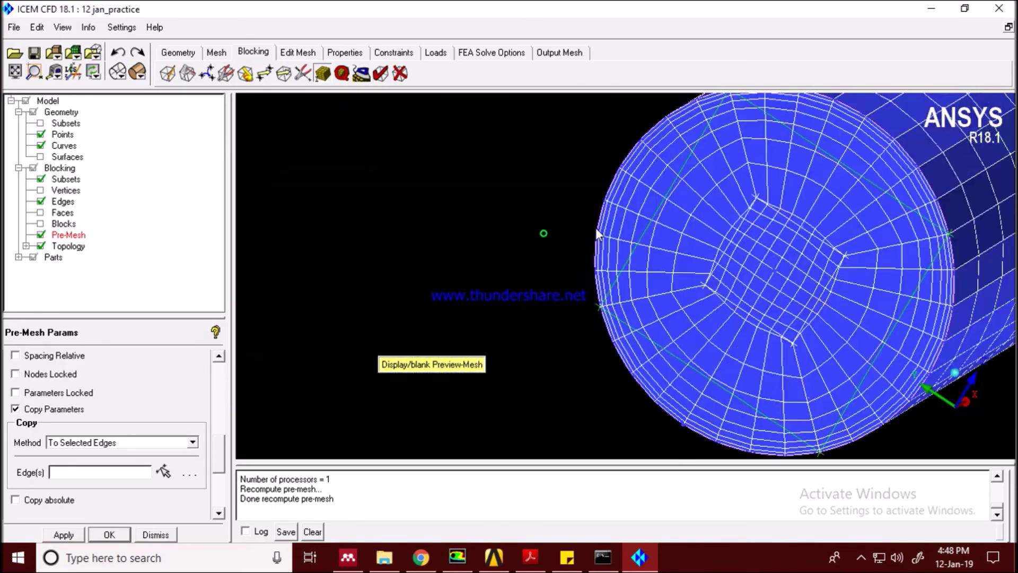
Examine the near-wall cell layers on the narrow end face and the pre-mesh along the pipe to the wide end.
scroll(599, 226, down, 3)
middle_drag(596, 227, 326, 267)
scroll(799, 209, down, 1)
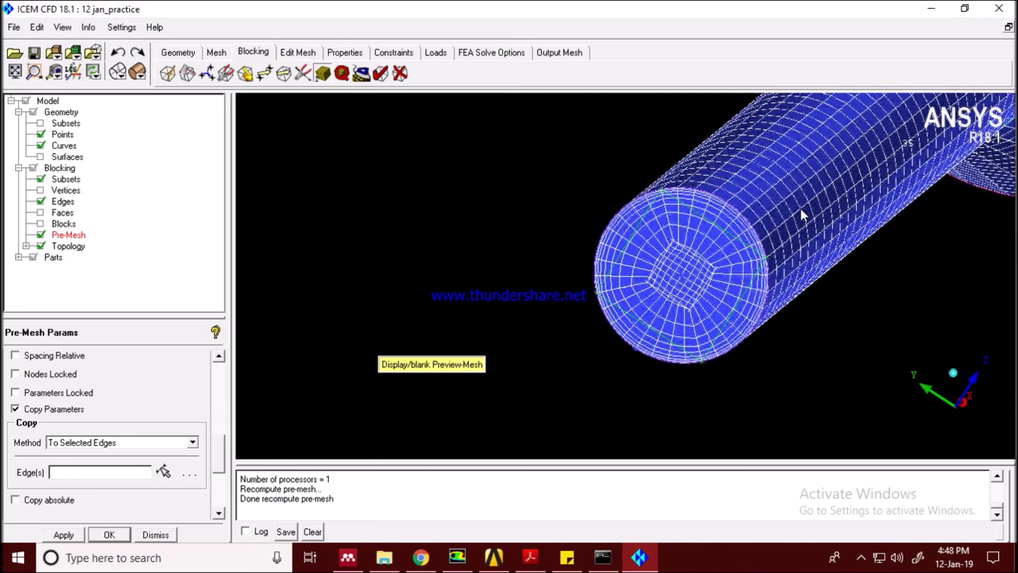
scroll(780, 217, up, 3)
scroll(668, 207, down, 6)
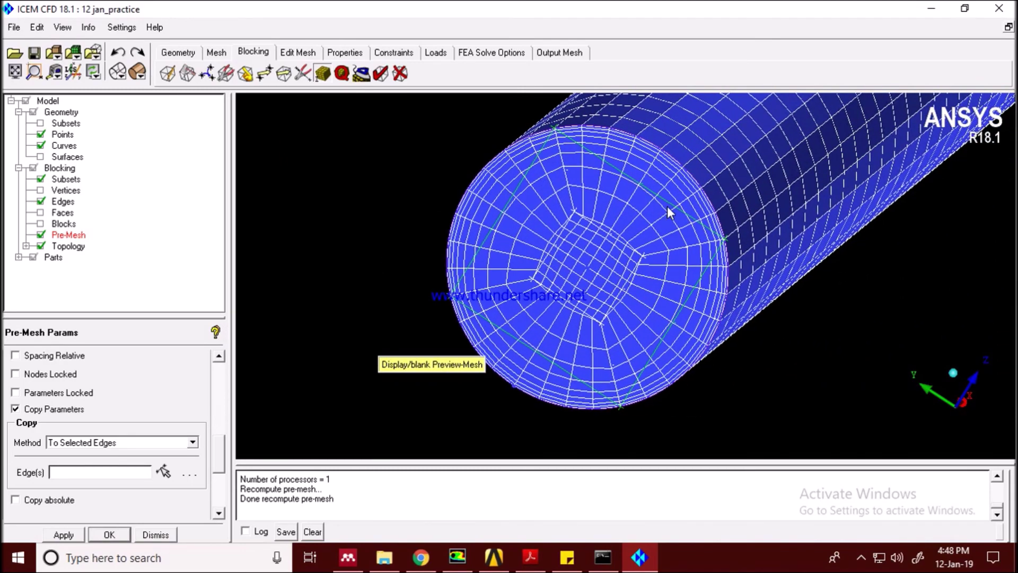
scroll(663, 210, down, 4)
drag(764, 176, 594, 281)
drag(830, 166, 603, 260)
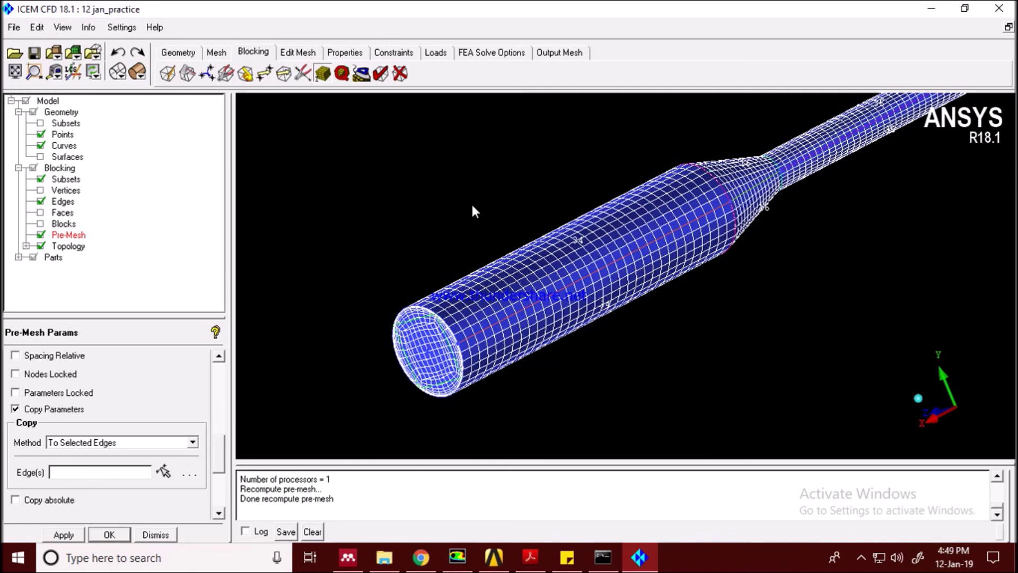
mouse_move(567, 2)
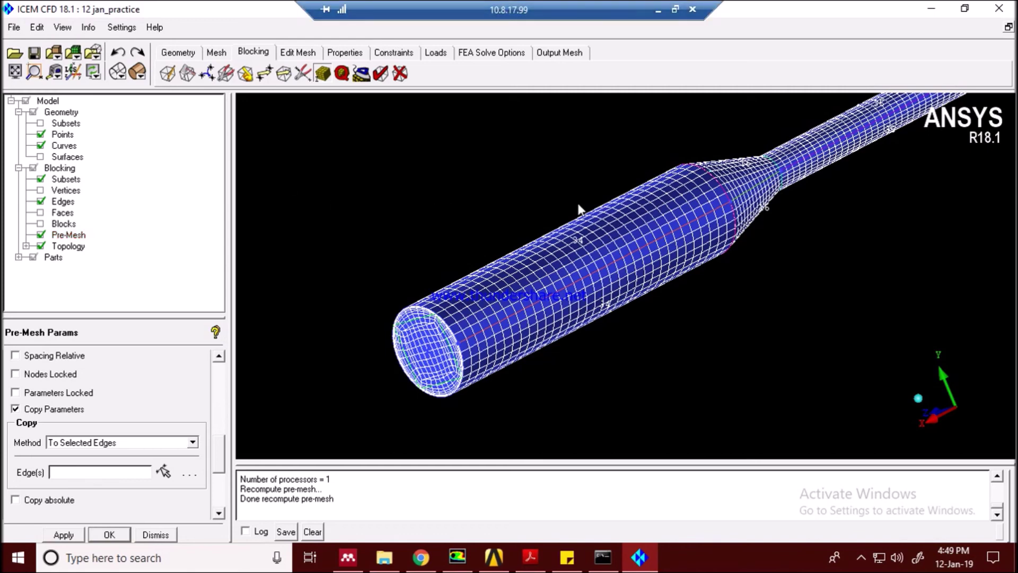